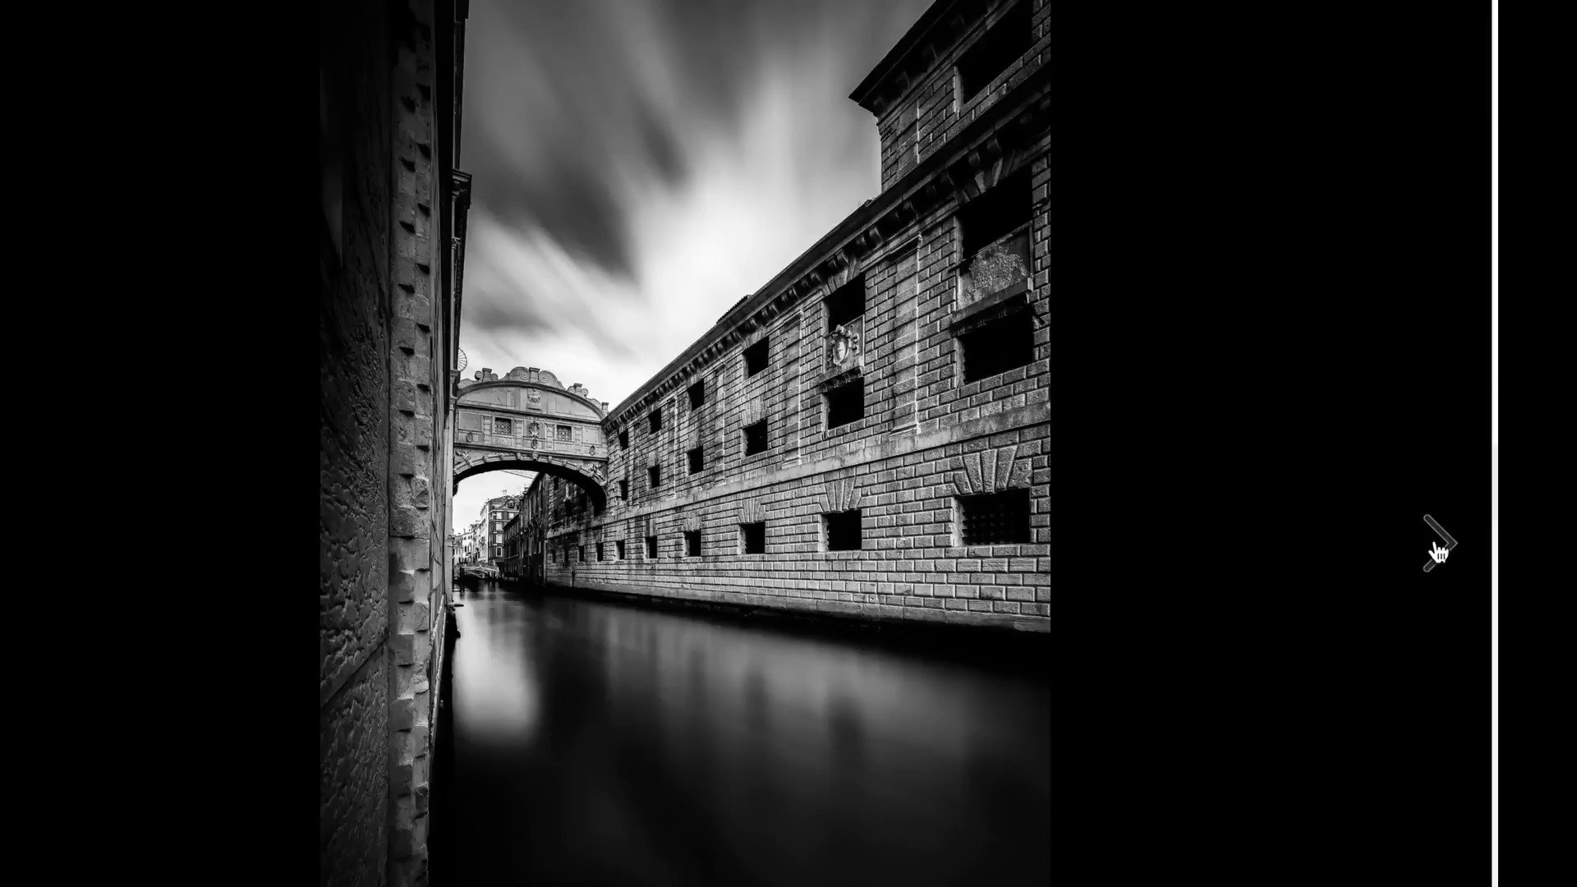
Step forward through the lightbox portfolio to the Venice canal photo with the dead-tree sculpture.
click(1439, 543)
click(1452, 454)
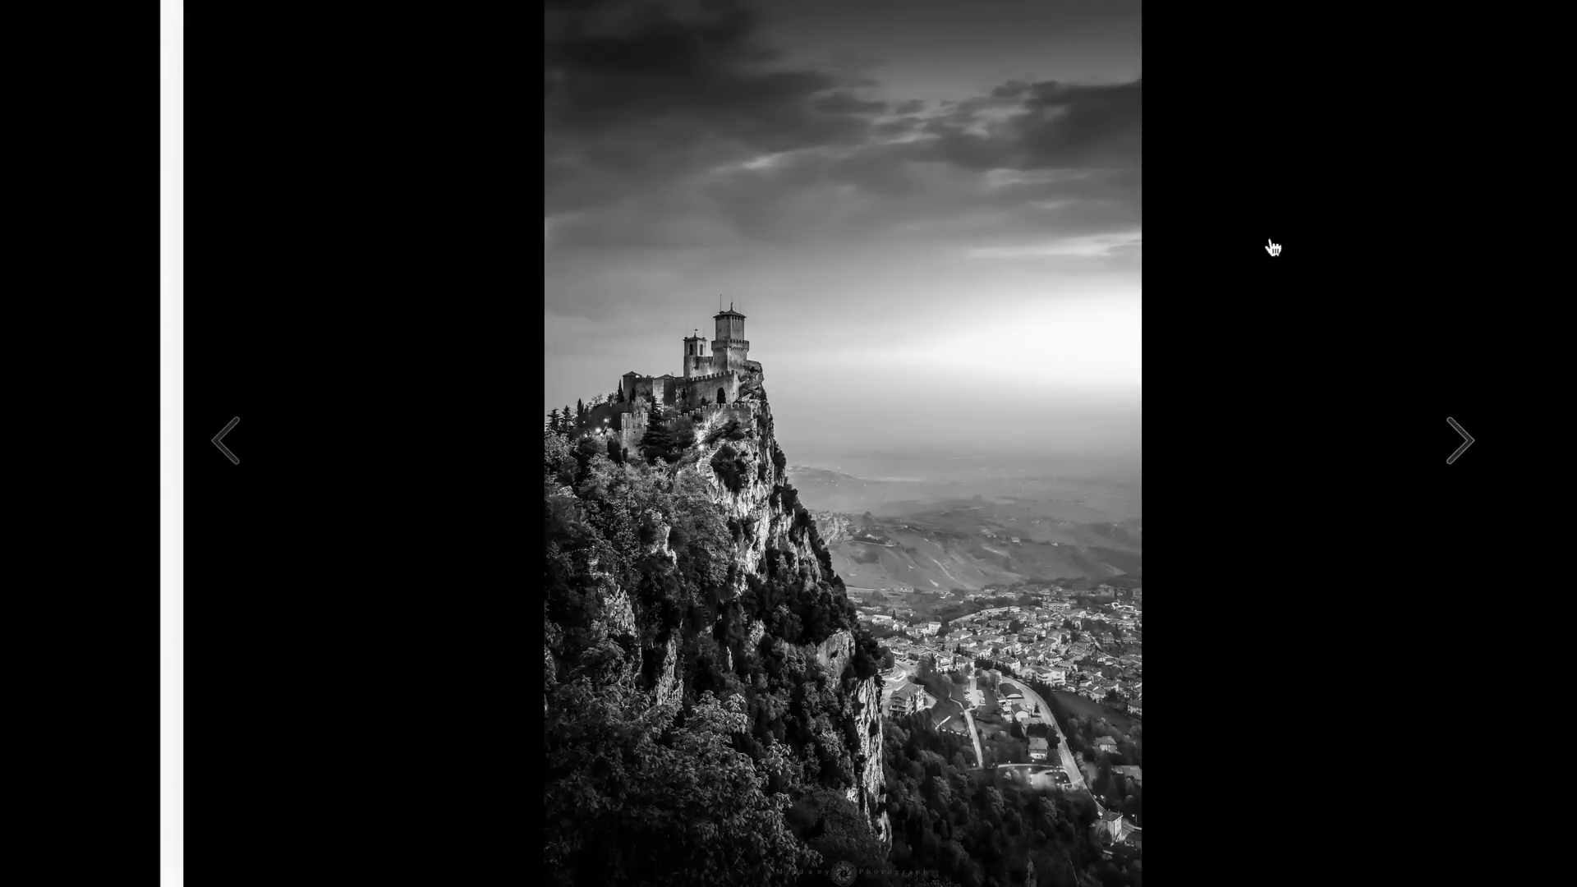
click(1452, 458)
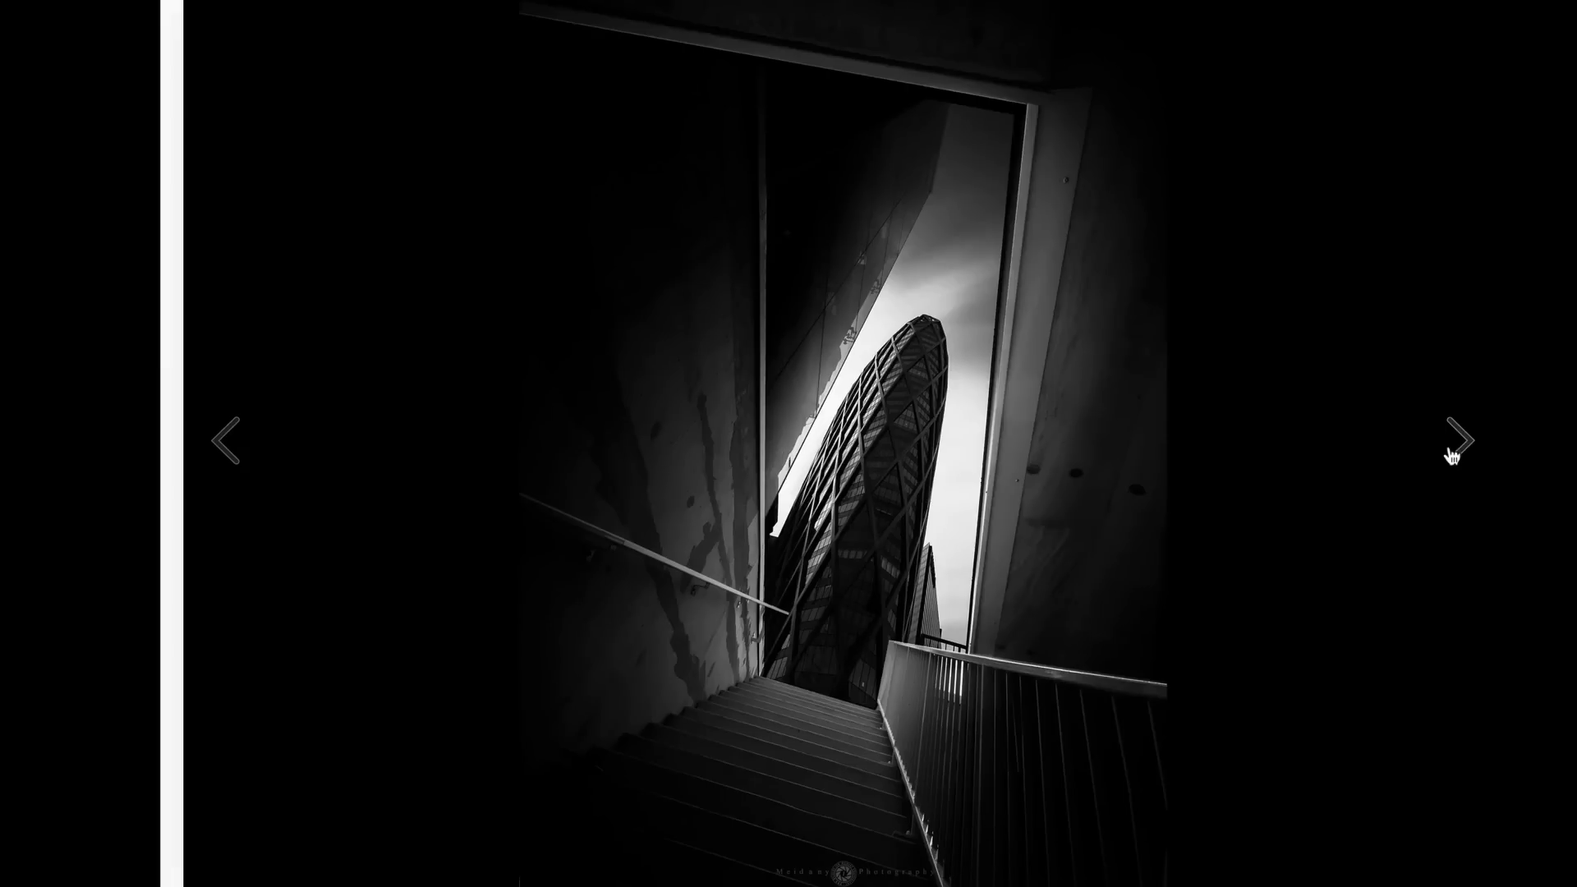
click(1460, 449)
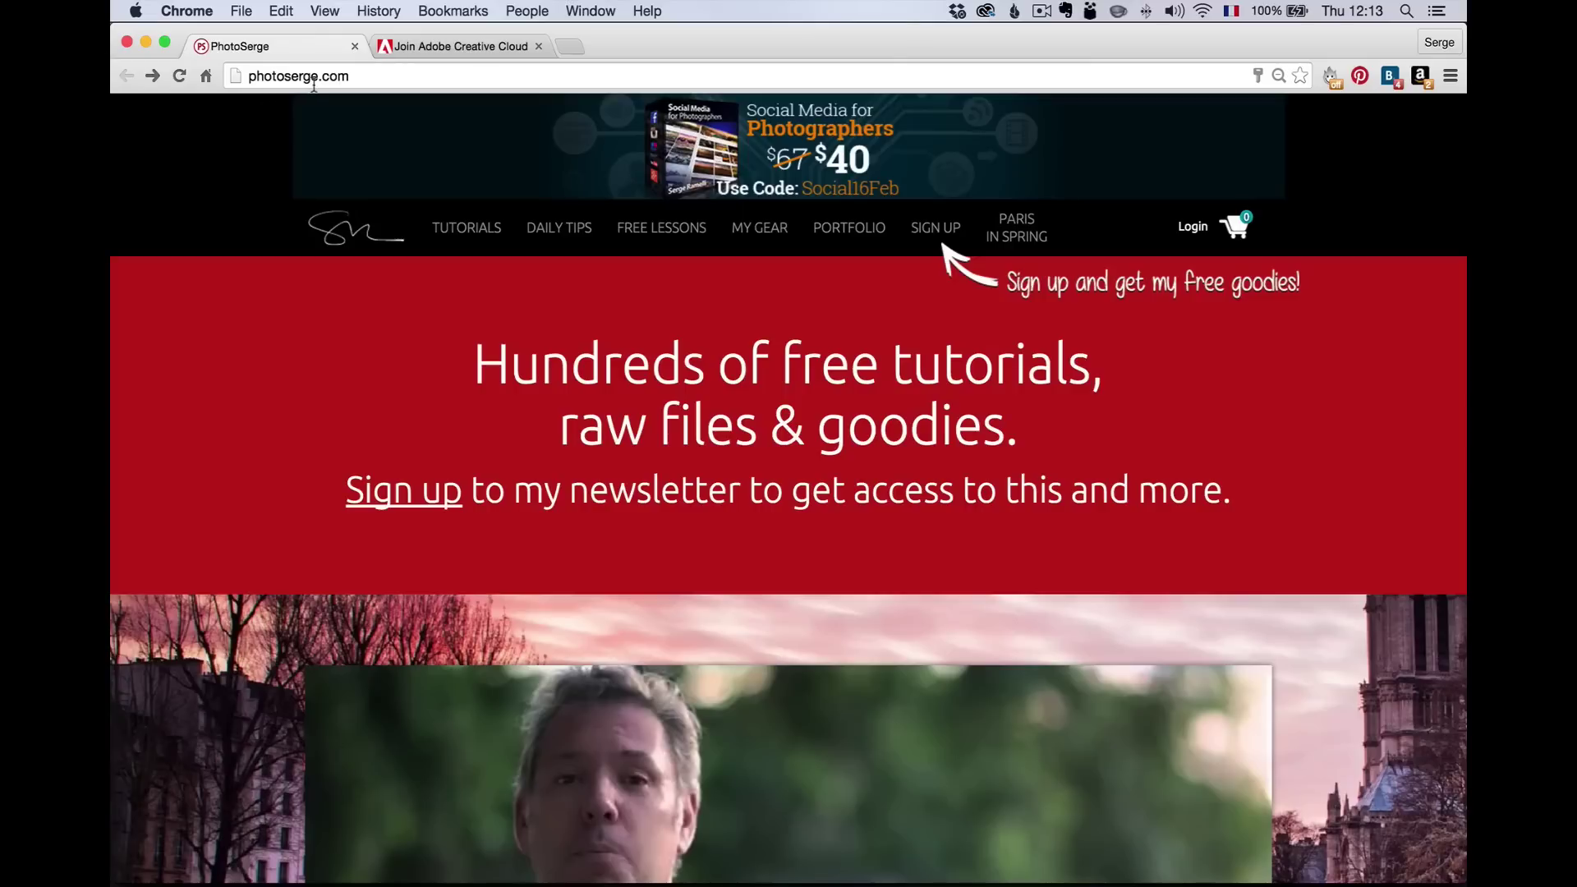
Browse the My Gear page and the Creative Cloud Photography offer, then switch back to Lightroom.
click(754, 229)
scroll(876, 538, down, 3)
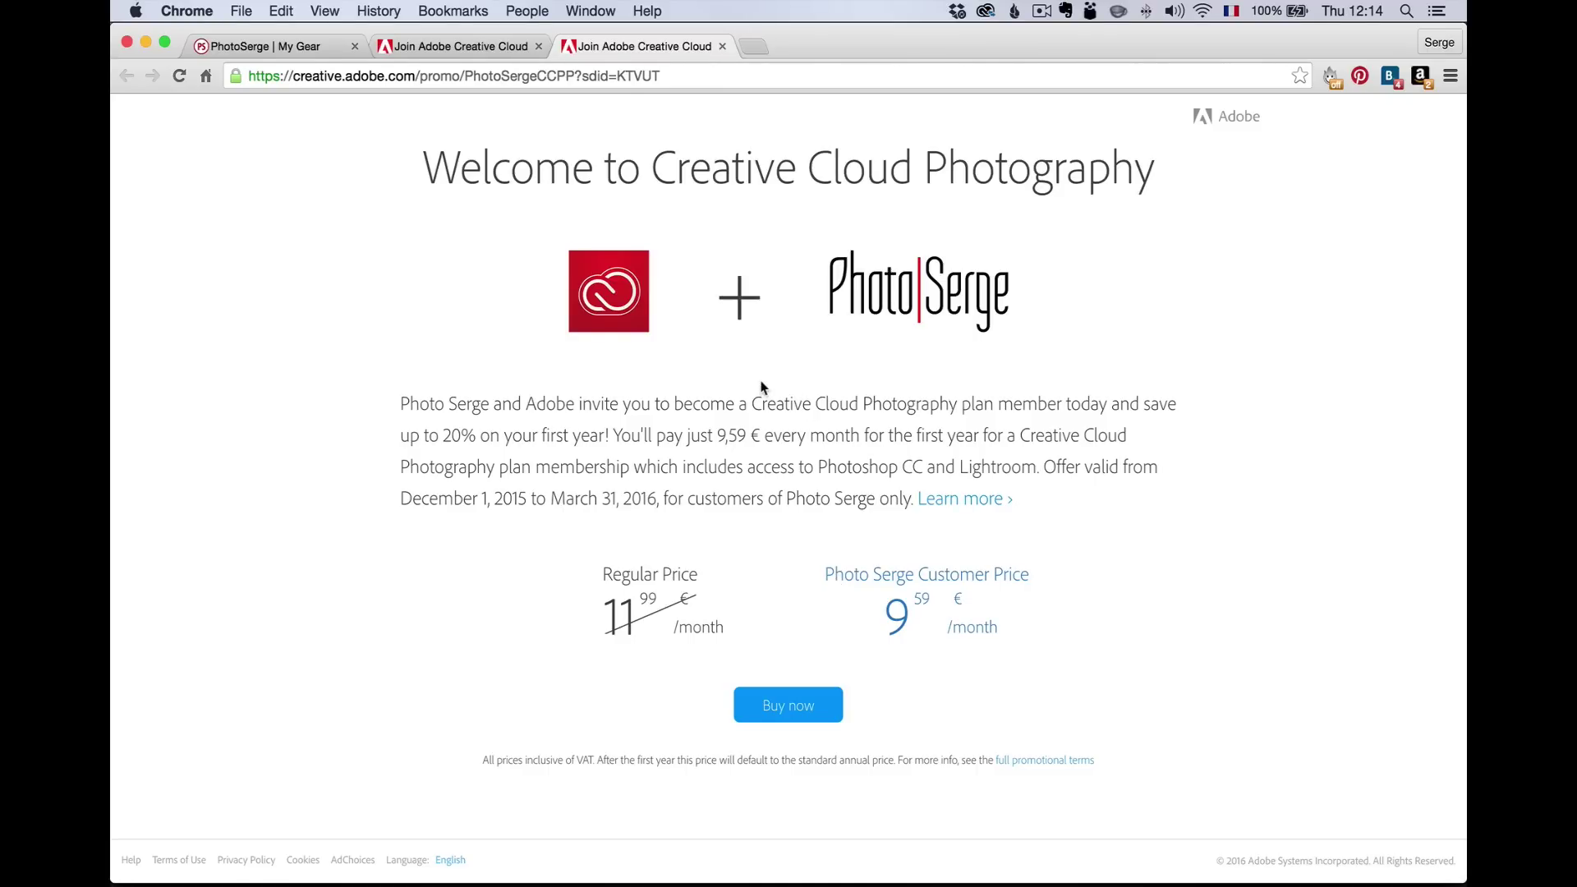
click(315, 49)
scroll(777, 430, up, 2)
scroll(780, 427, down, 1)
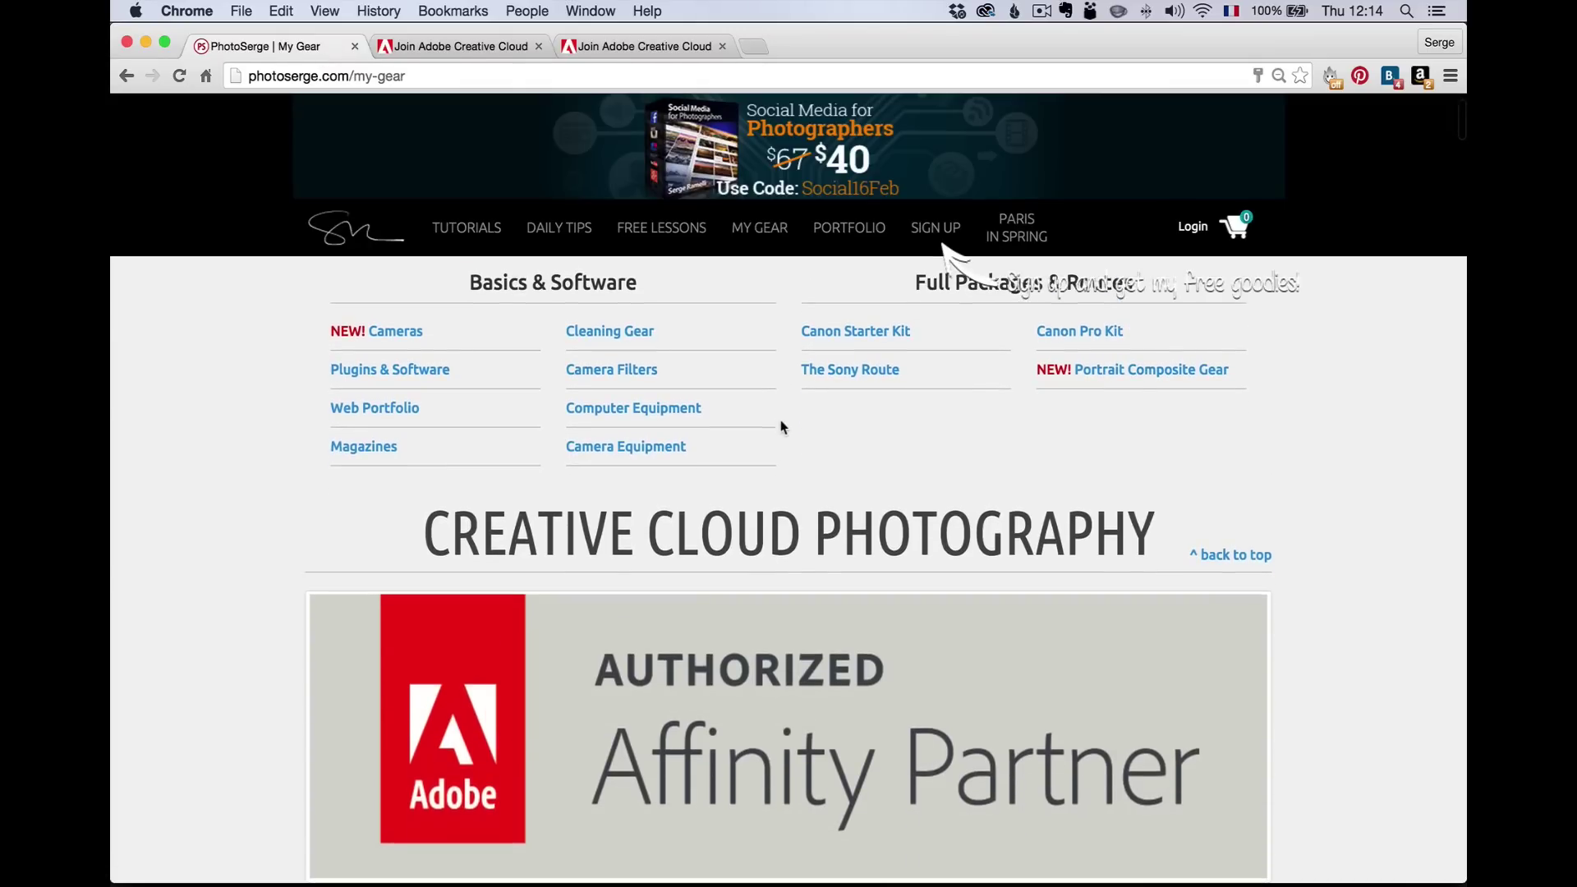
key(super+Tab)
key(super+Tab)
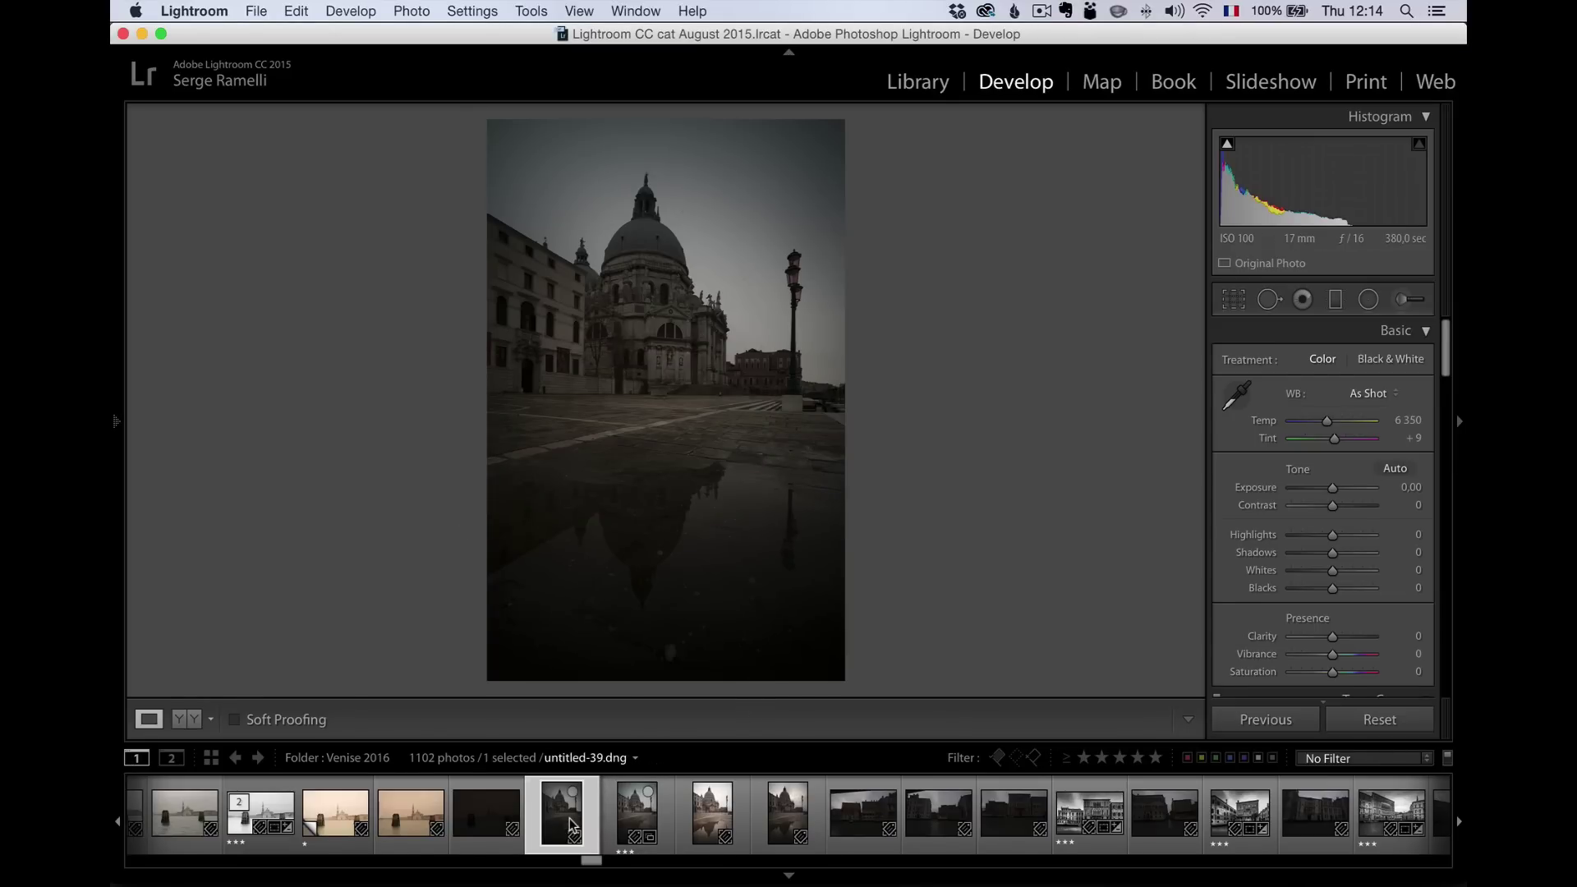
Show untitled-39.dng's exposure and lens info, inspect sky and façade at 1:1, then open VeniseDayThree-2.dng.
key(i)
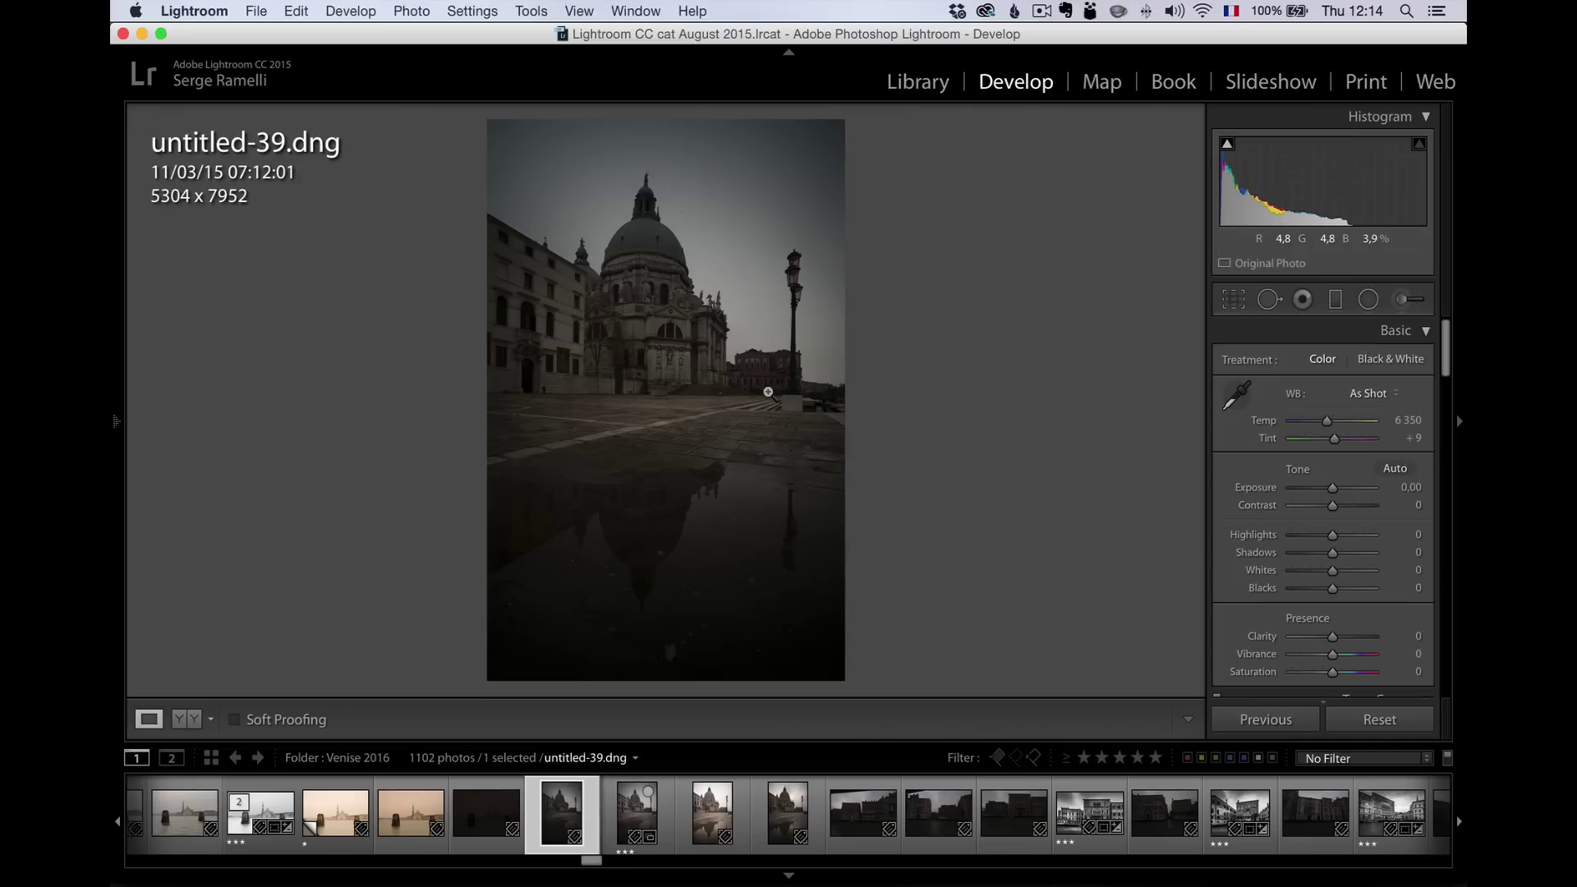
key(i)
key(i)
key(i)
key(i)
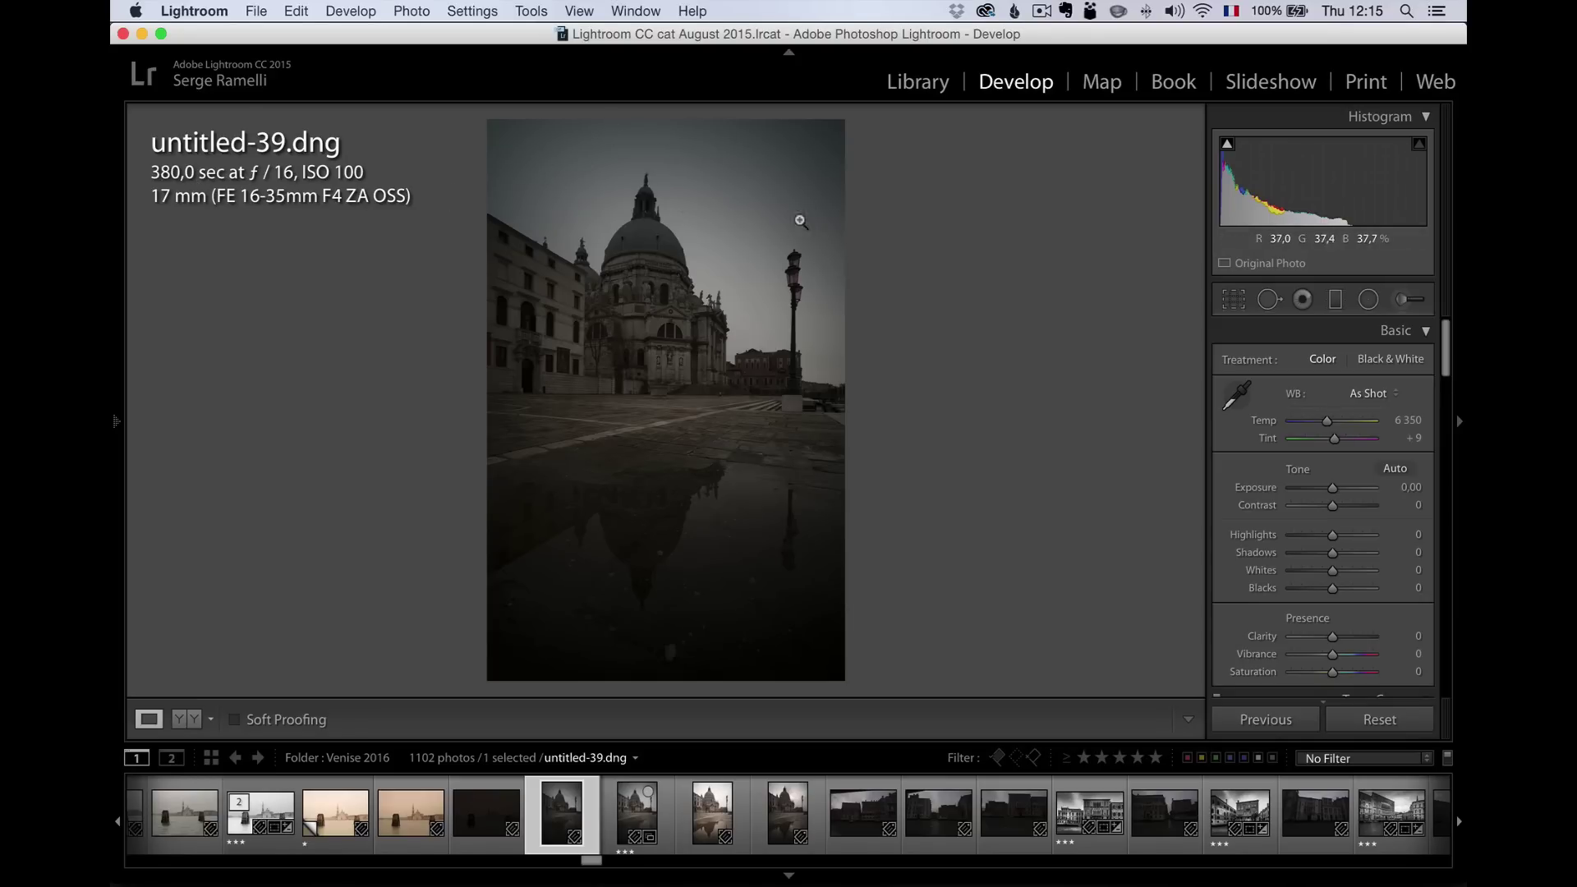
click(699, 247)
drag(848, 215, 850, 304)
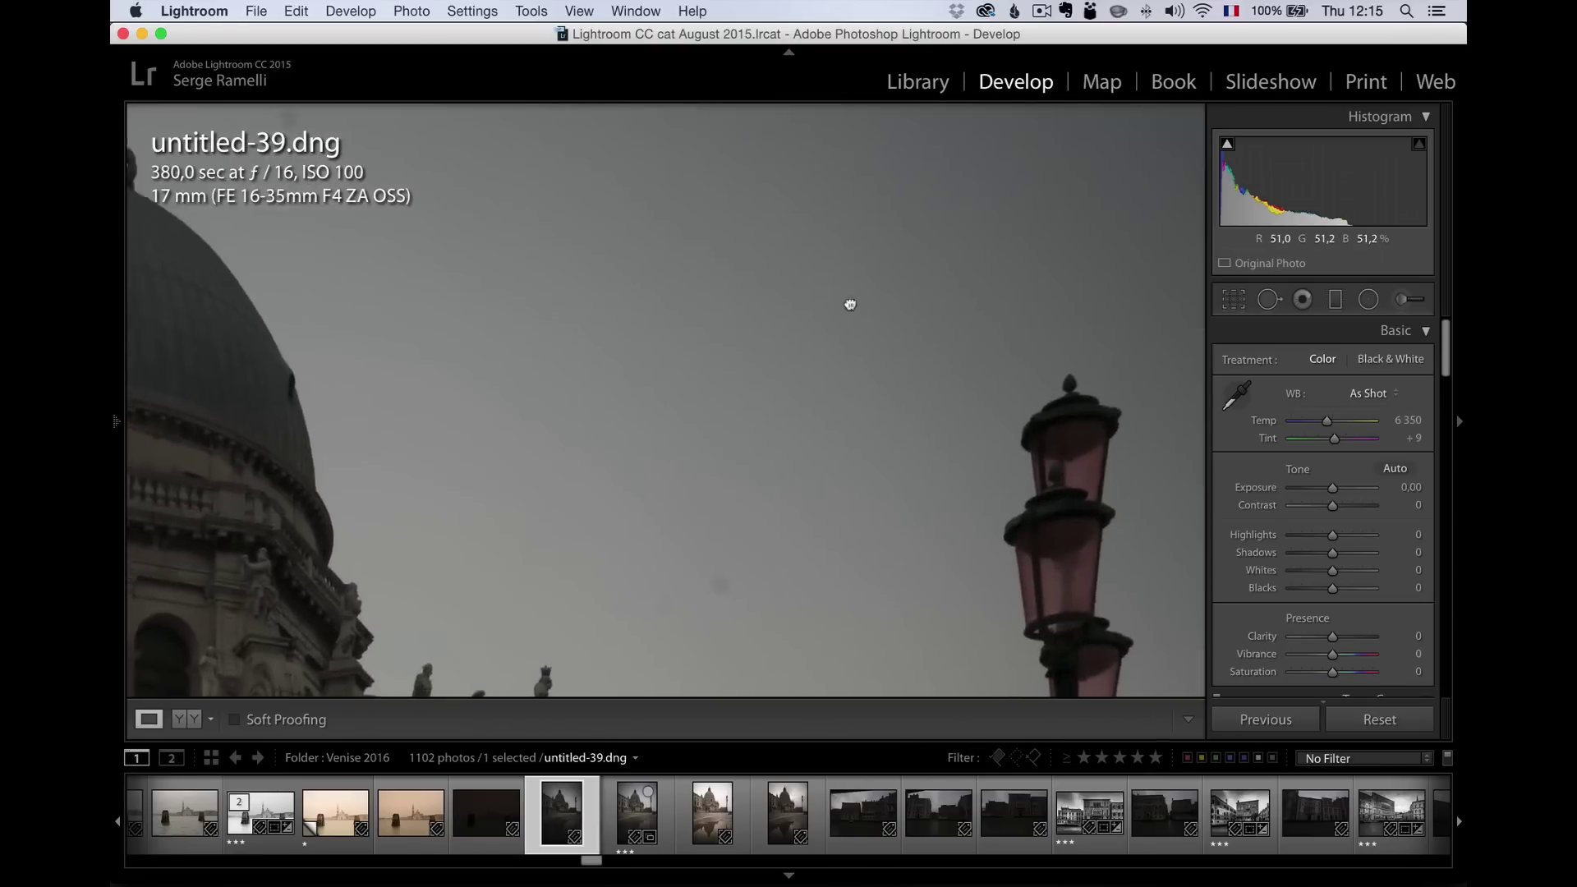
drag(271, 443, 725, 433)
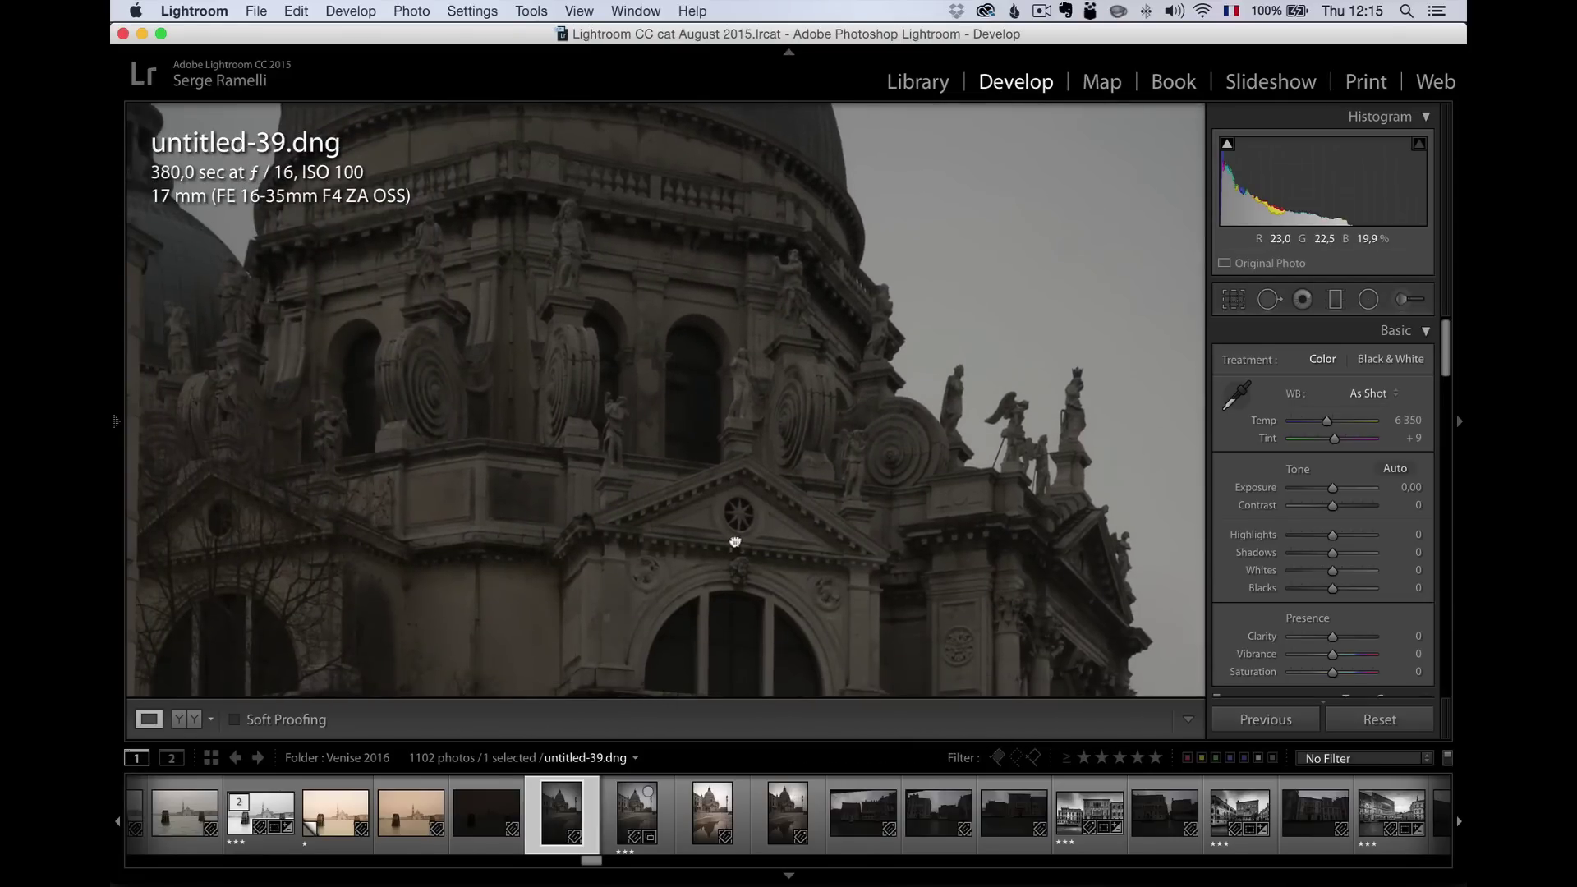
click(735, 542)
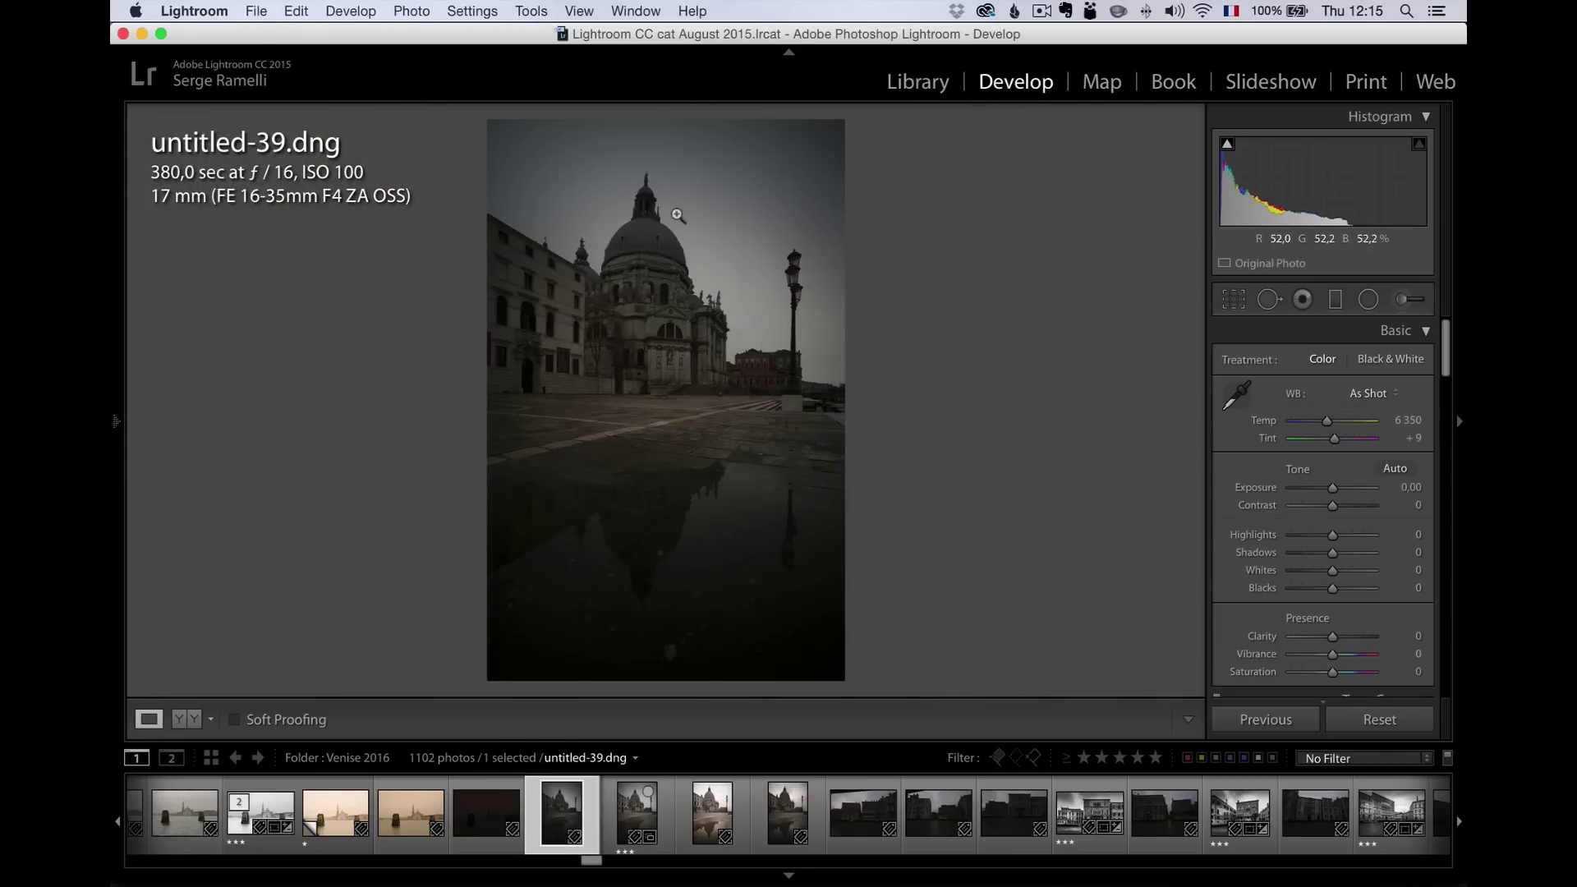
click(639, 814)
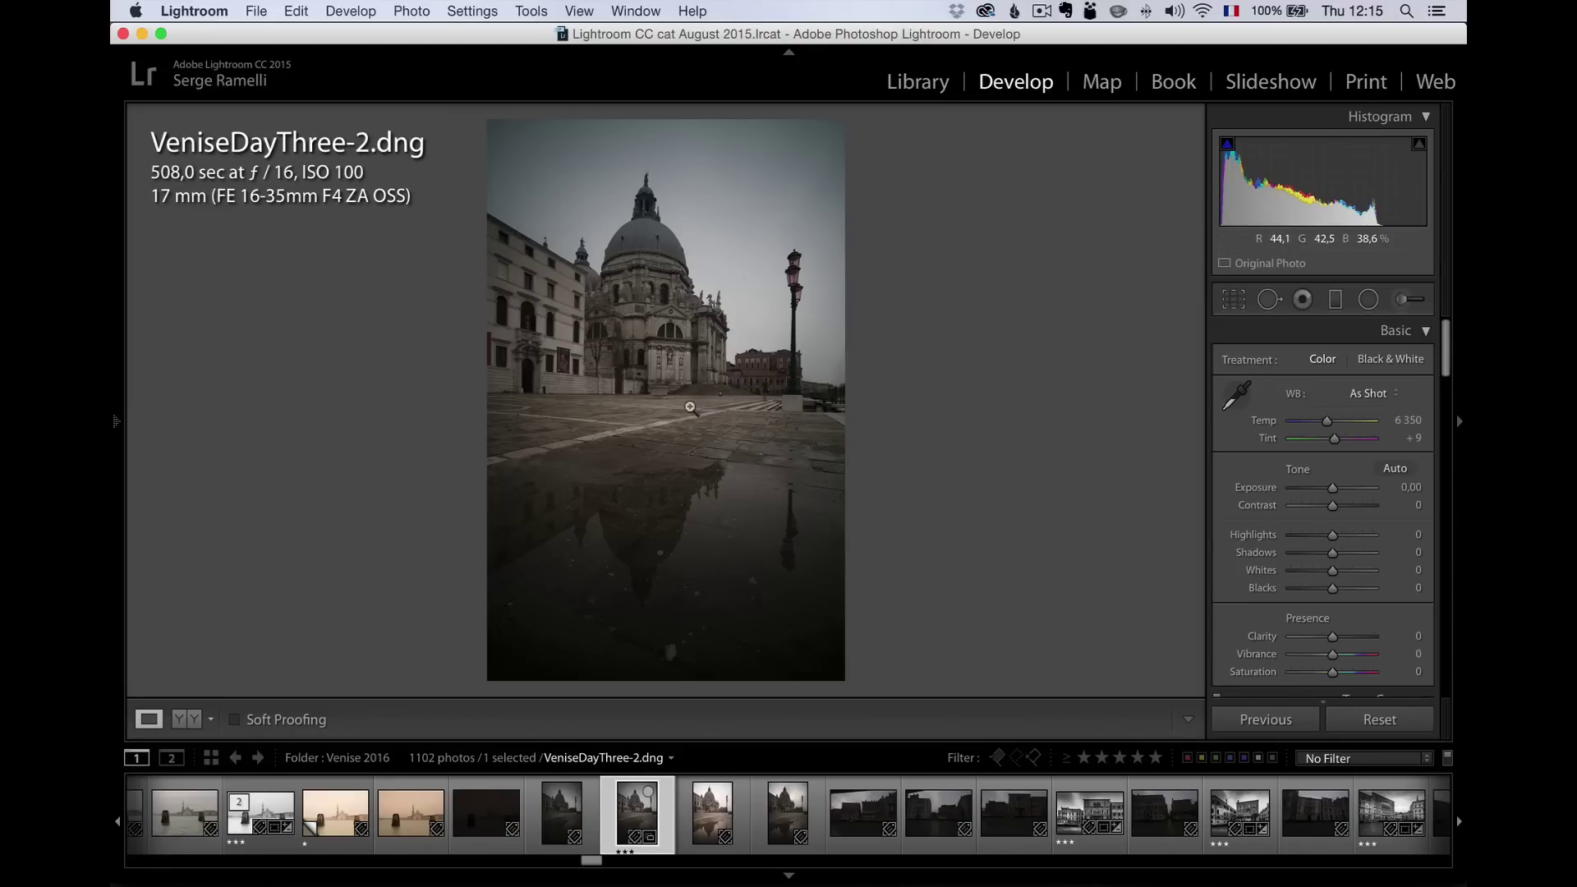
Zoom in on VeniseDayThree-2's puddle reflection, then compare untitled-41 and untitled-42.
click(699, 500)
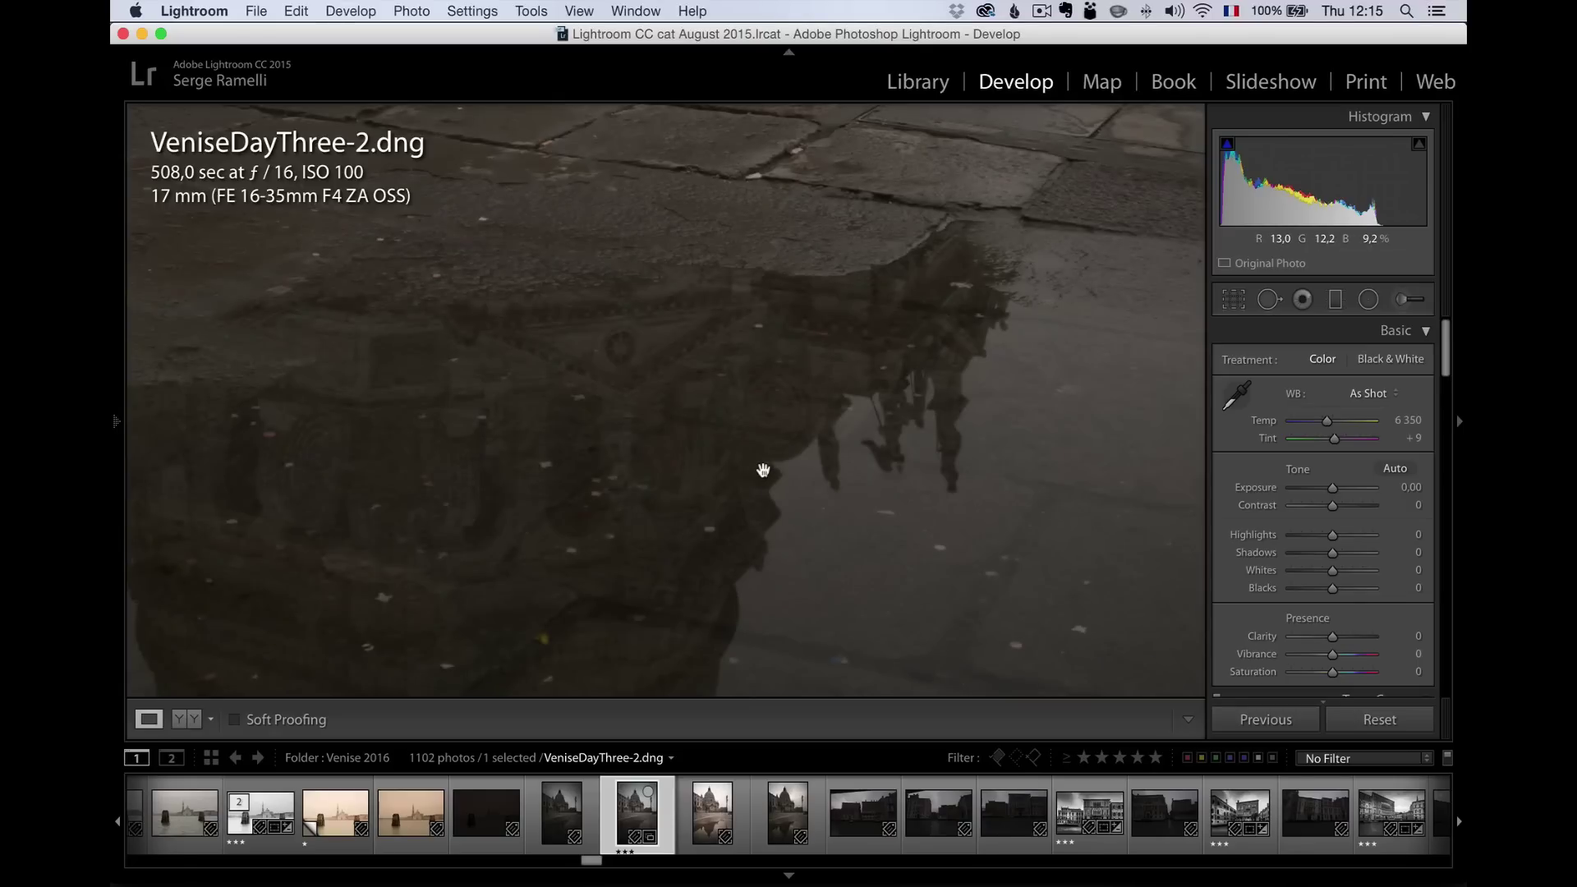
click(760, 473)
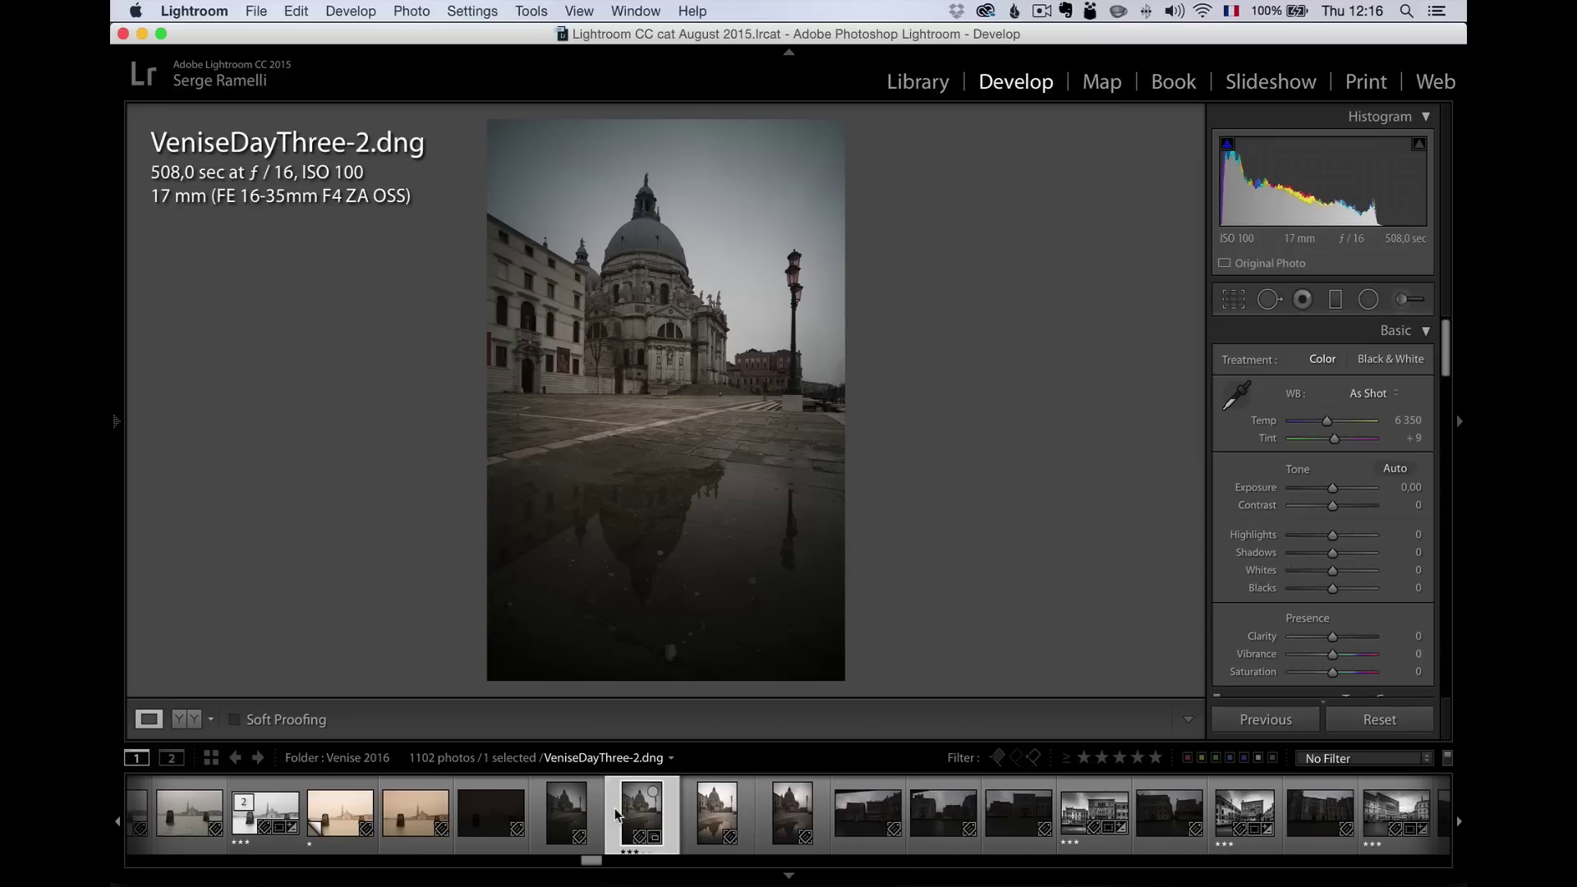
click(723, 811)
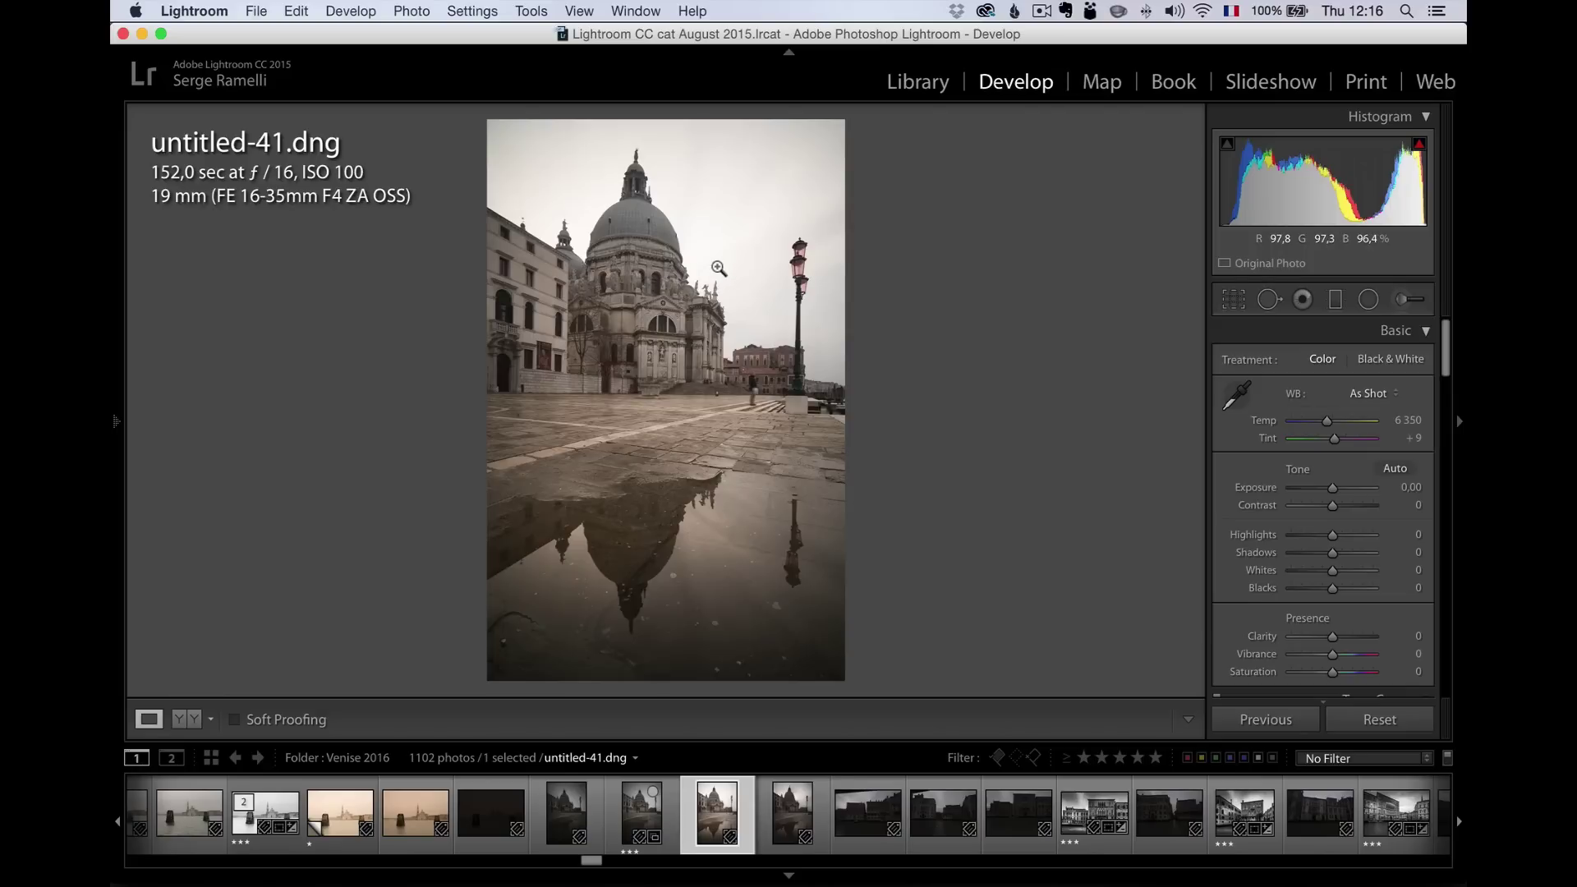
click(784, 809)
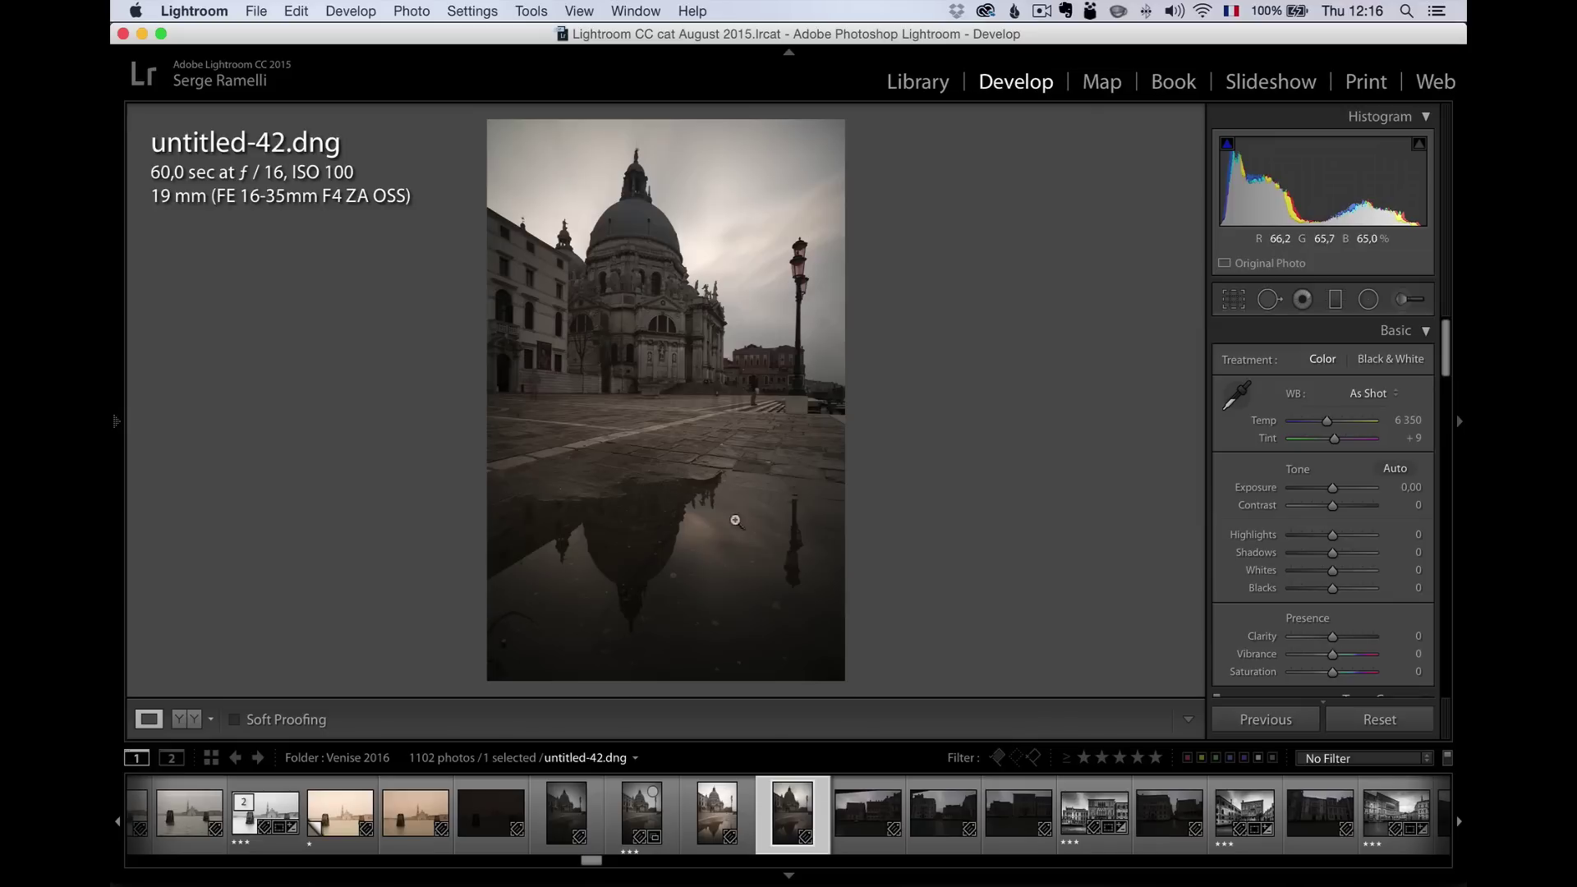
Select untitled-42 and VeniseDayThree-2 together.
click(644, 813)
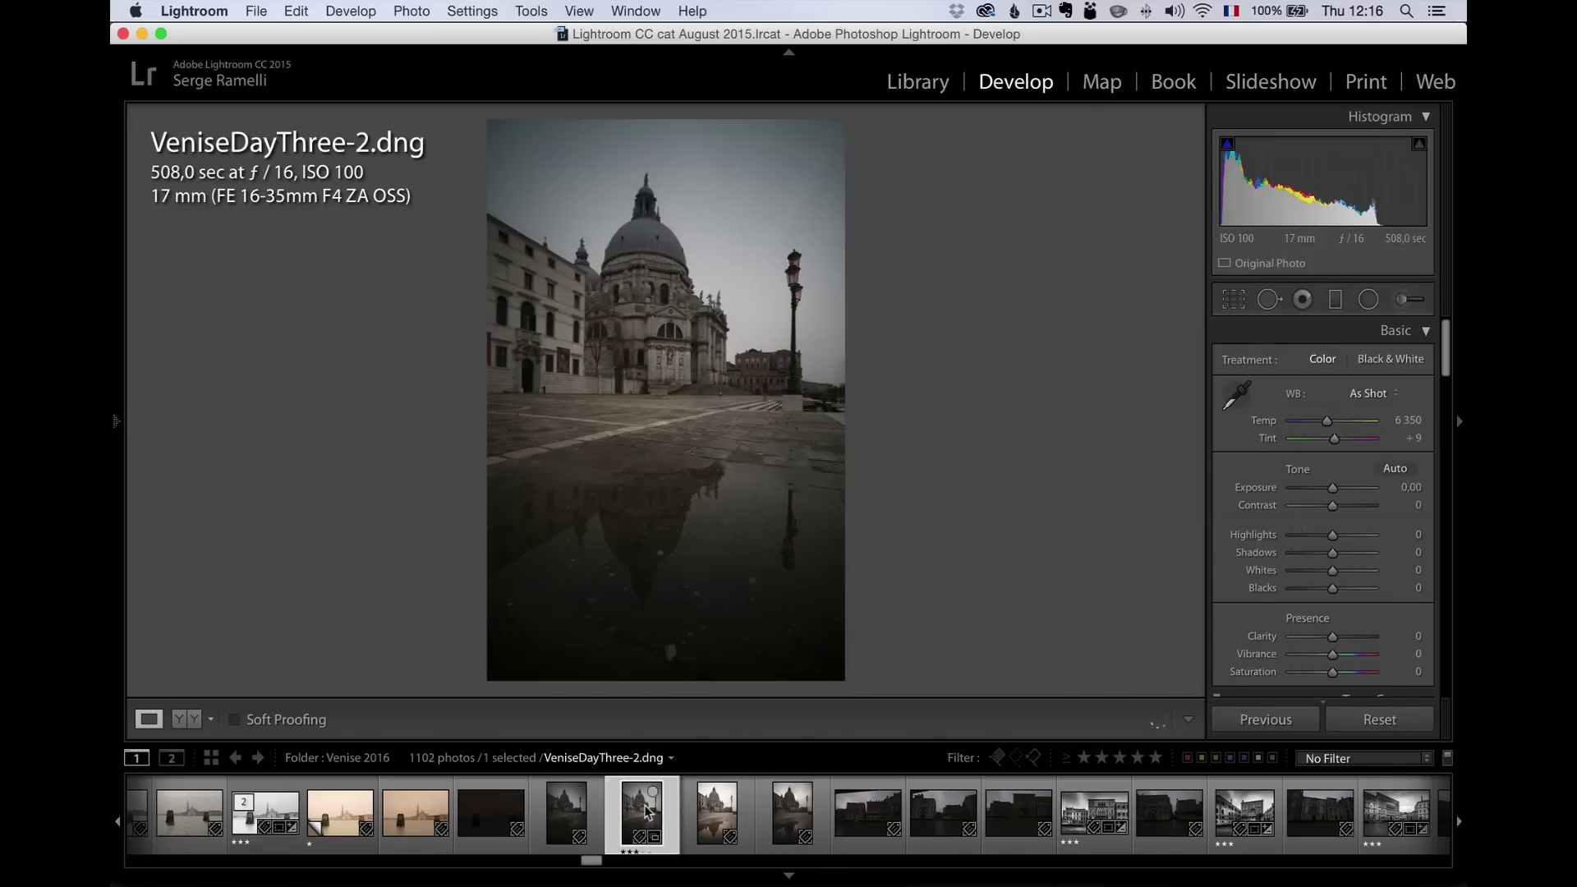
click(787, 819)
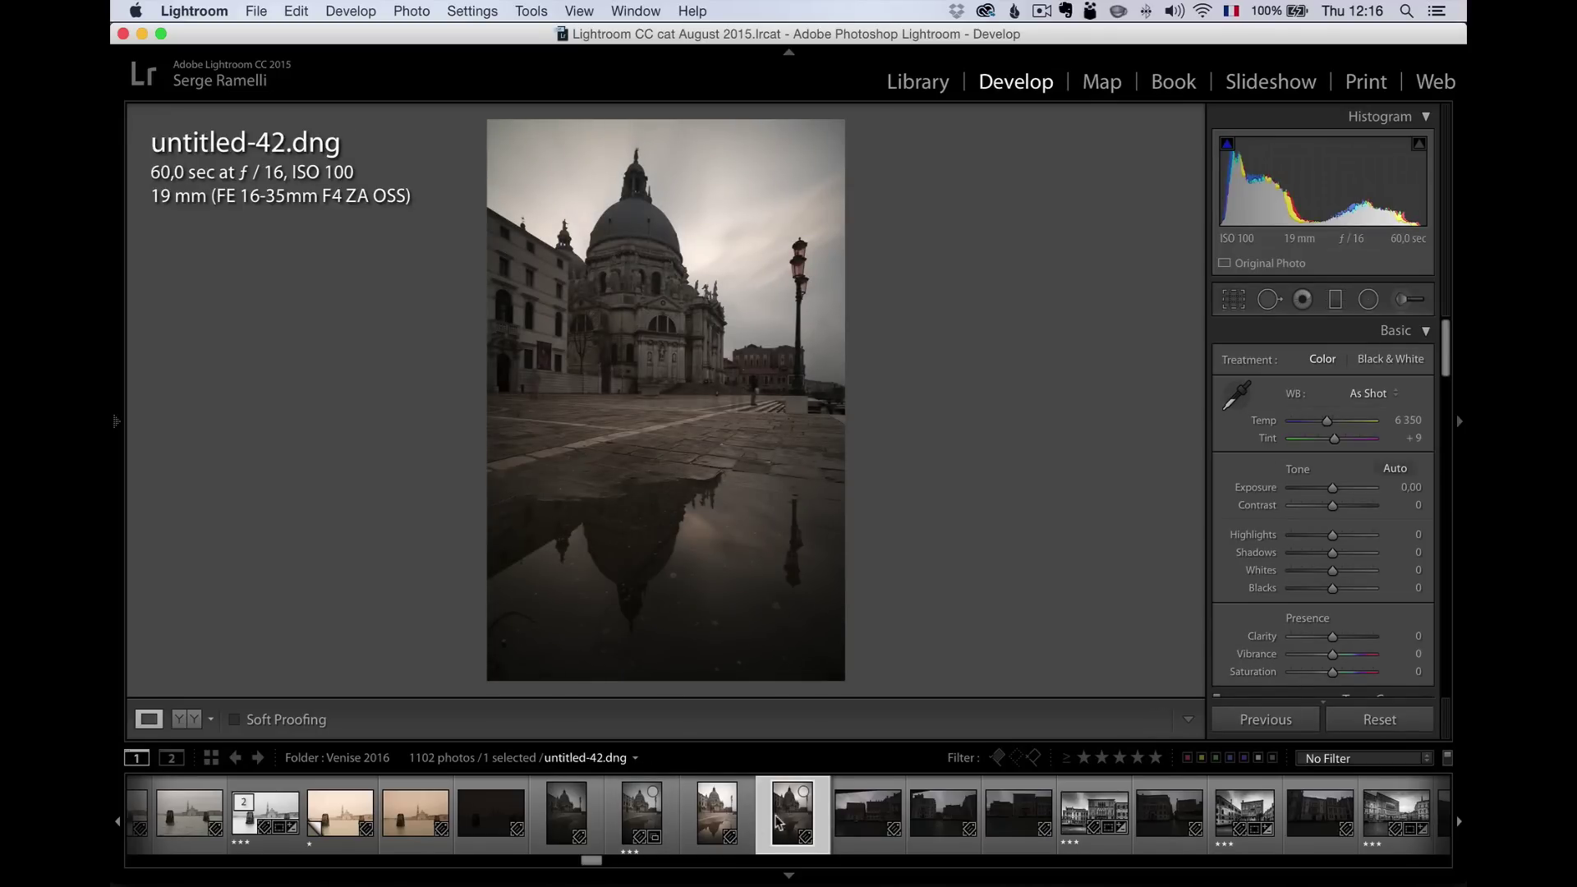
super+click(650, 800)
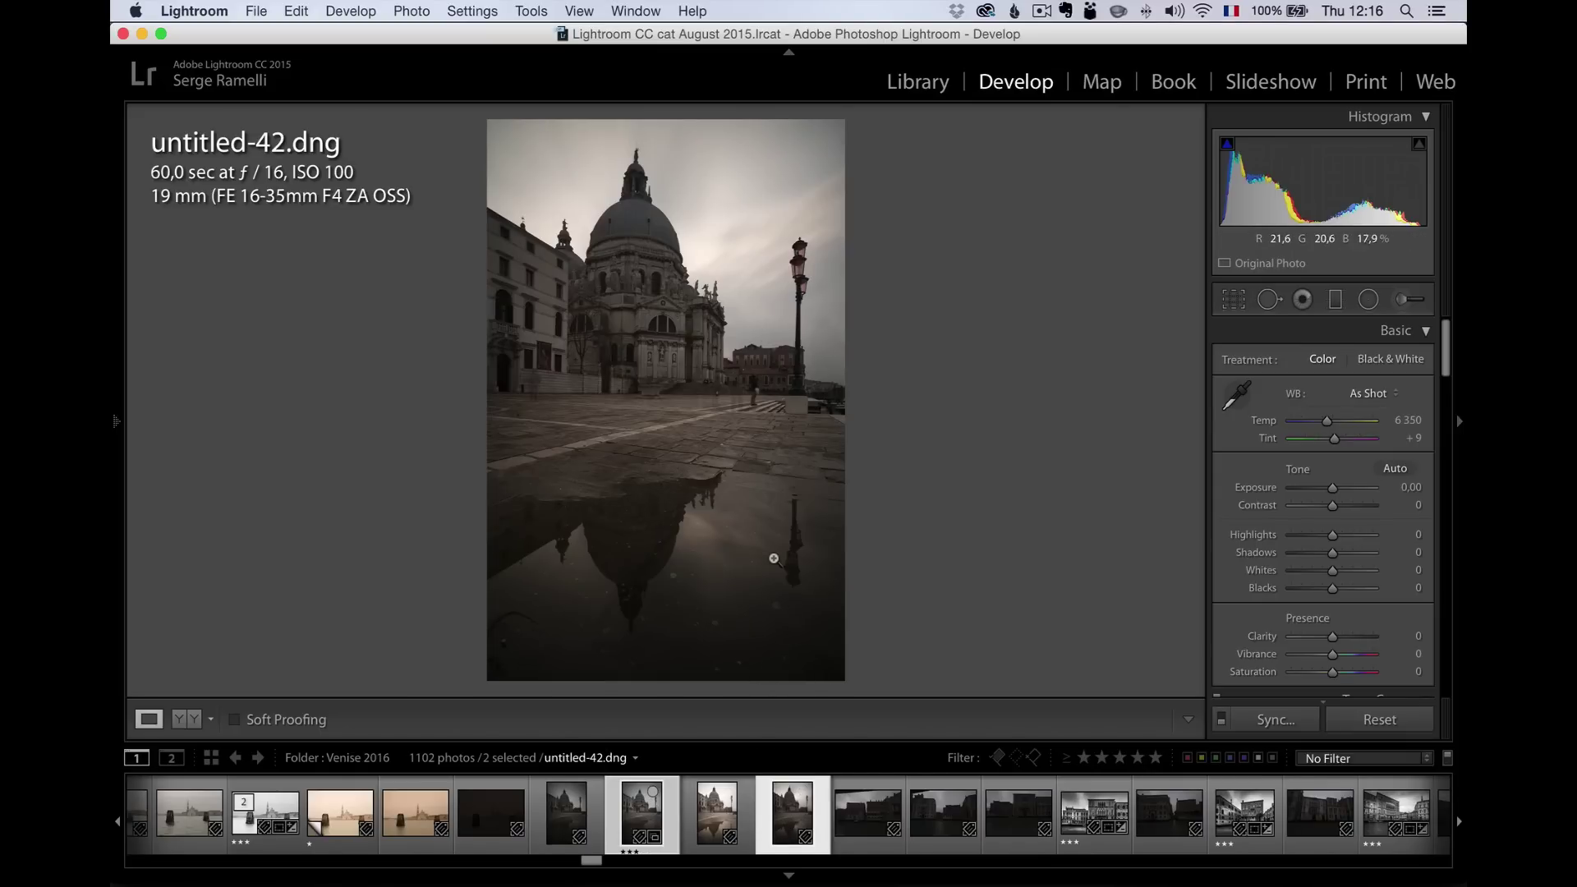
Compare both versions side by side with all panels hidden, toggling 1:1 zoom, and make the Candidate active.
key(y)
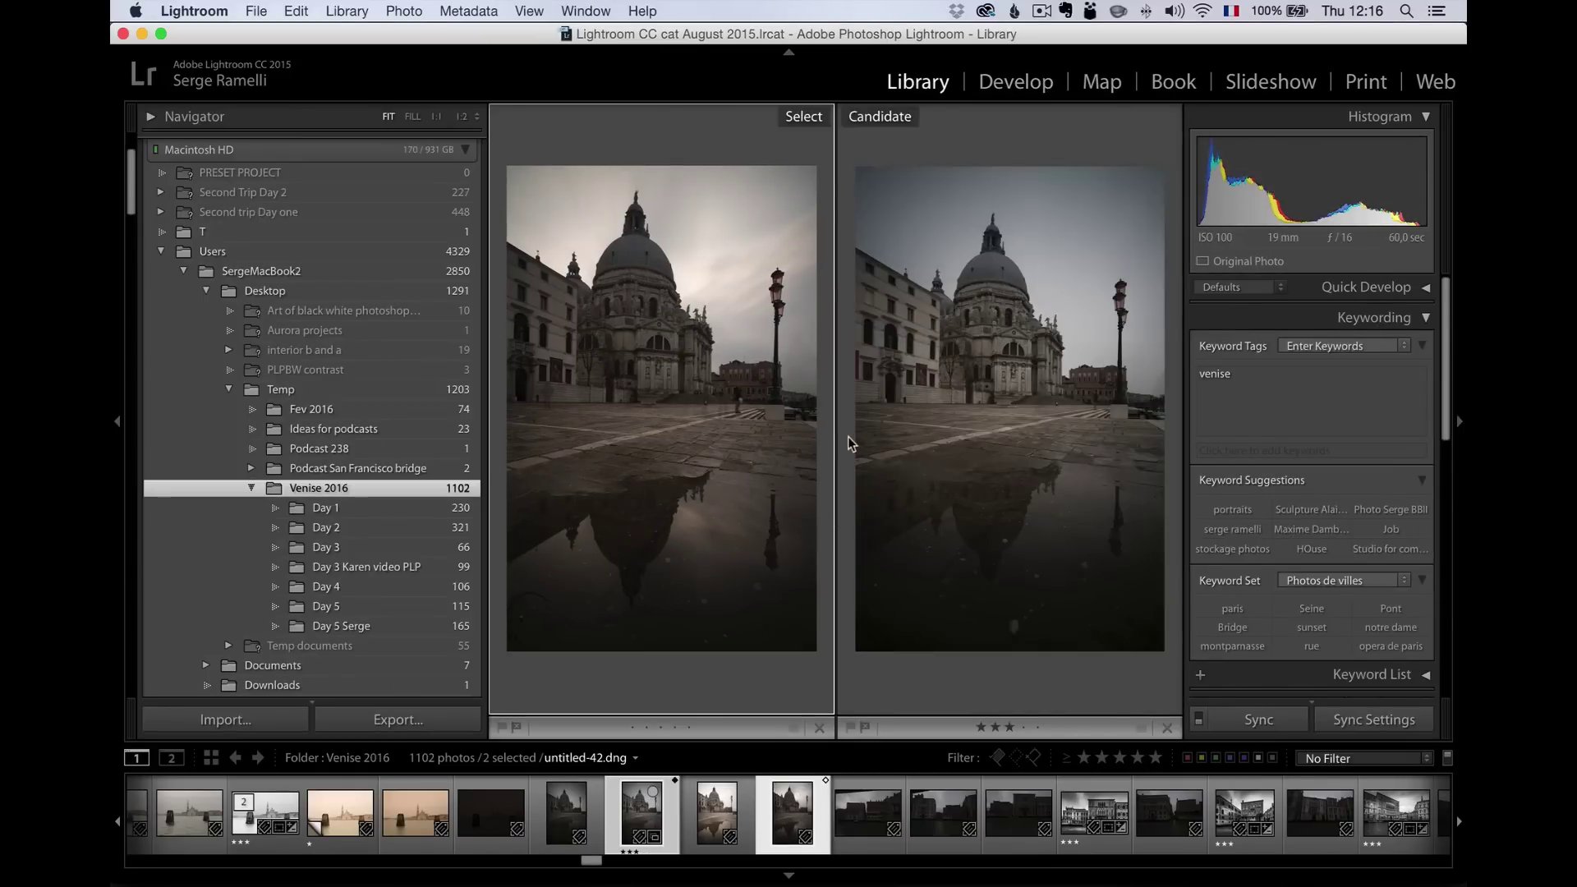
key(shift+Tab)
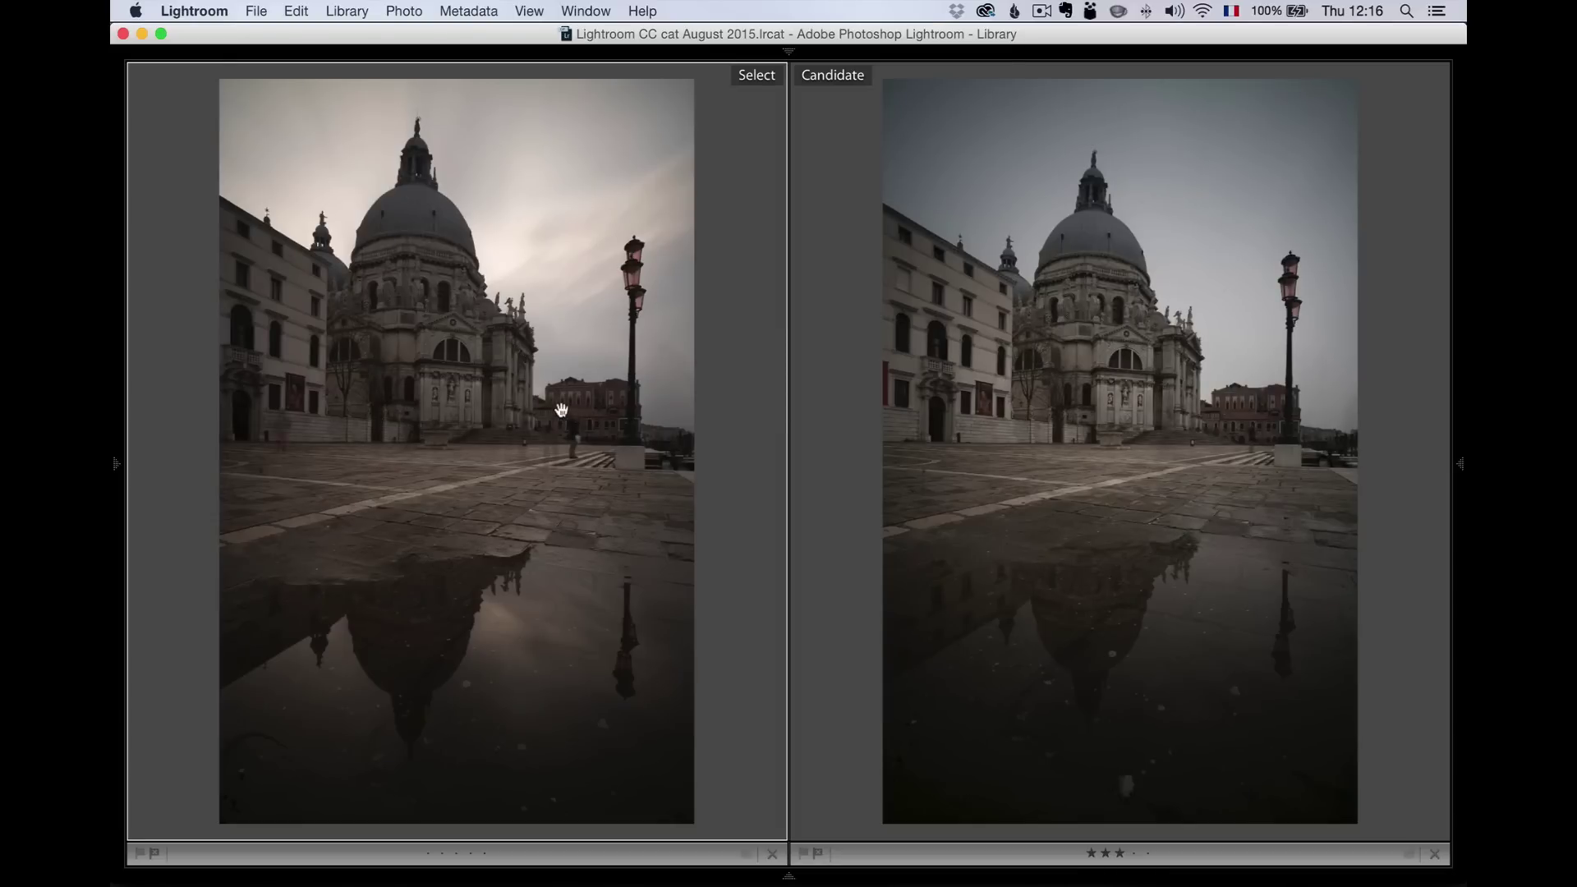
click(527, 407)
click(526, 406)
click(533, 404)
click(533, 404)
click(1194, 435)
click(1202, 434)
drag(1150, 463, 1227, 502)
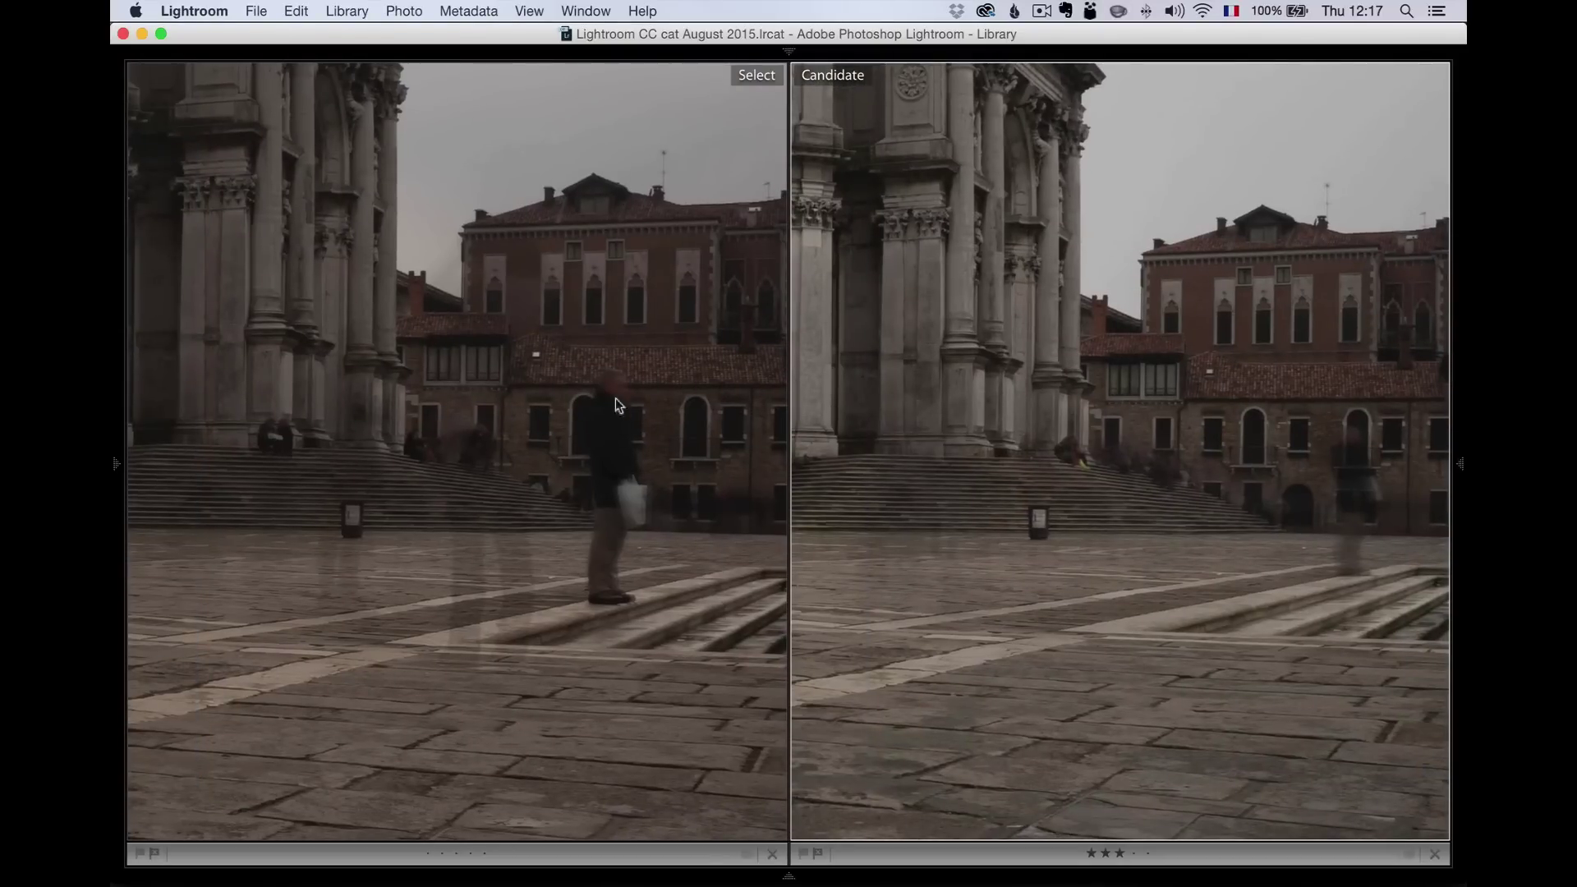
drag(1063, 509, 970, 534)
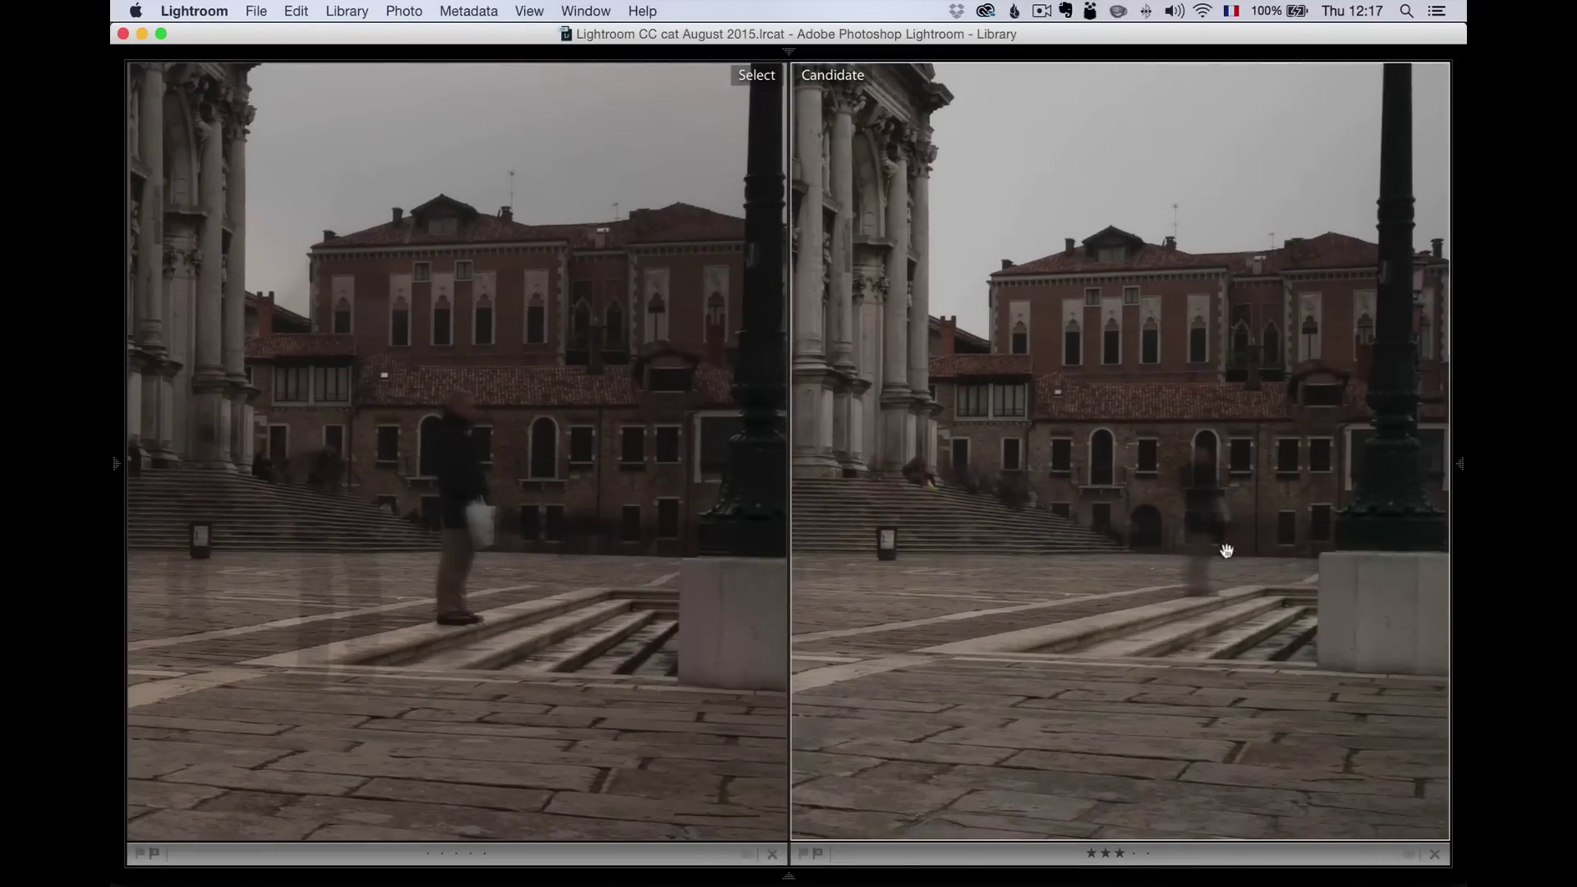
click(993, 459)
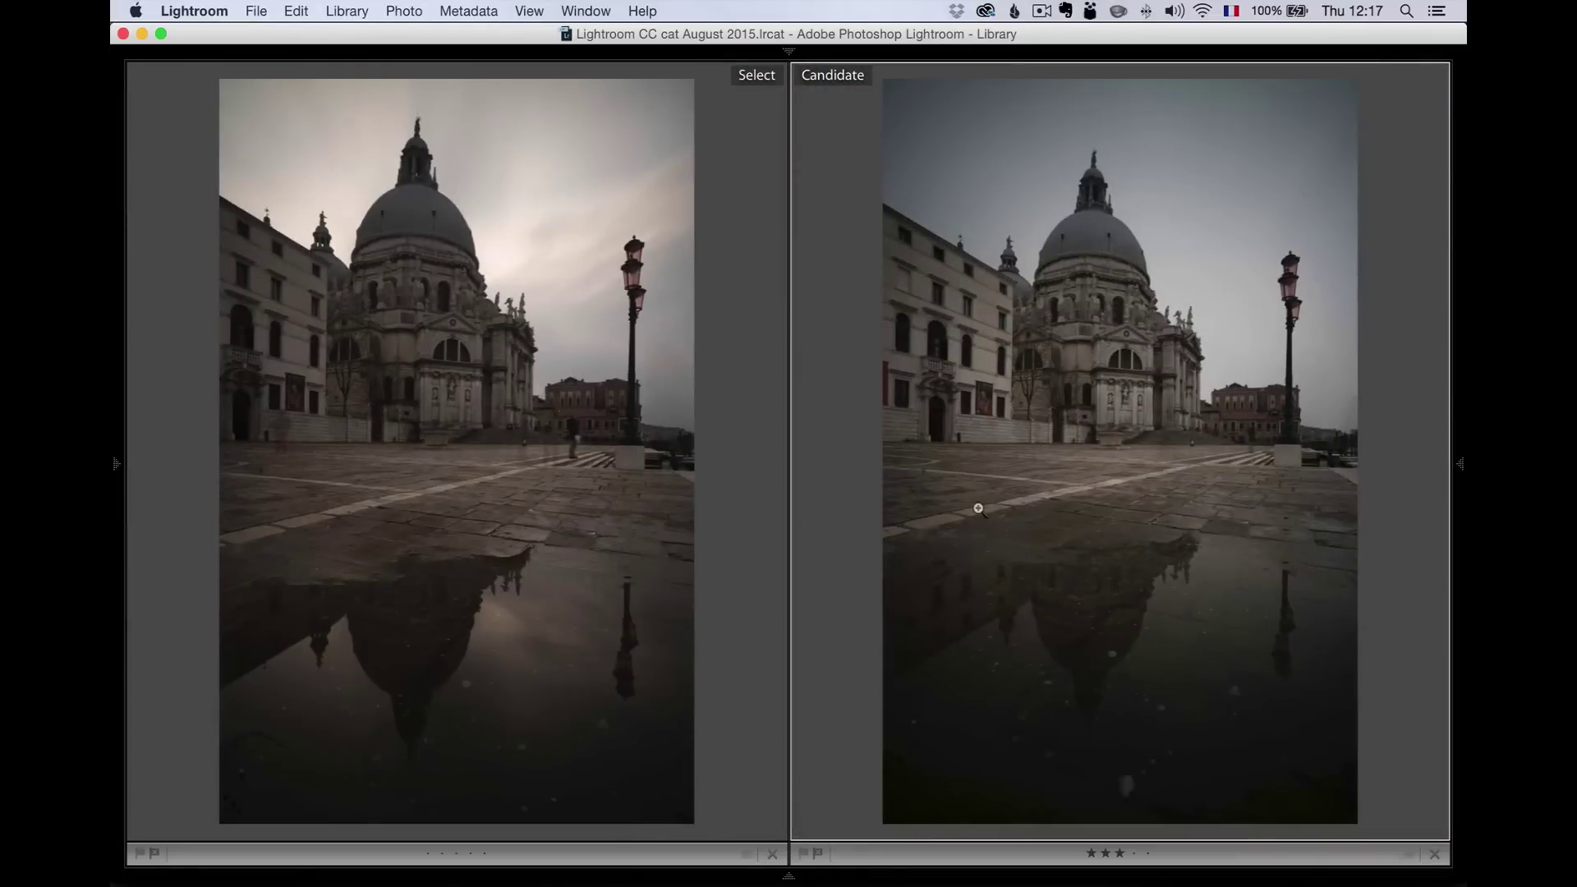
key(shift+Tab)
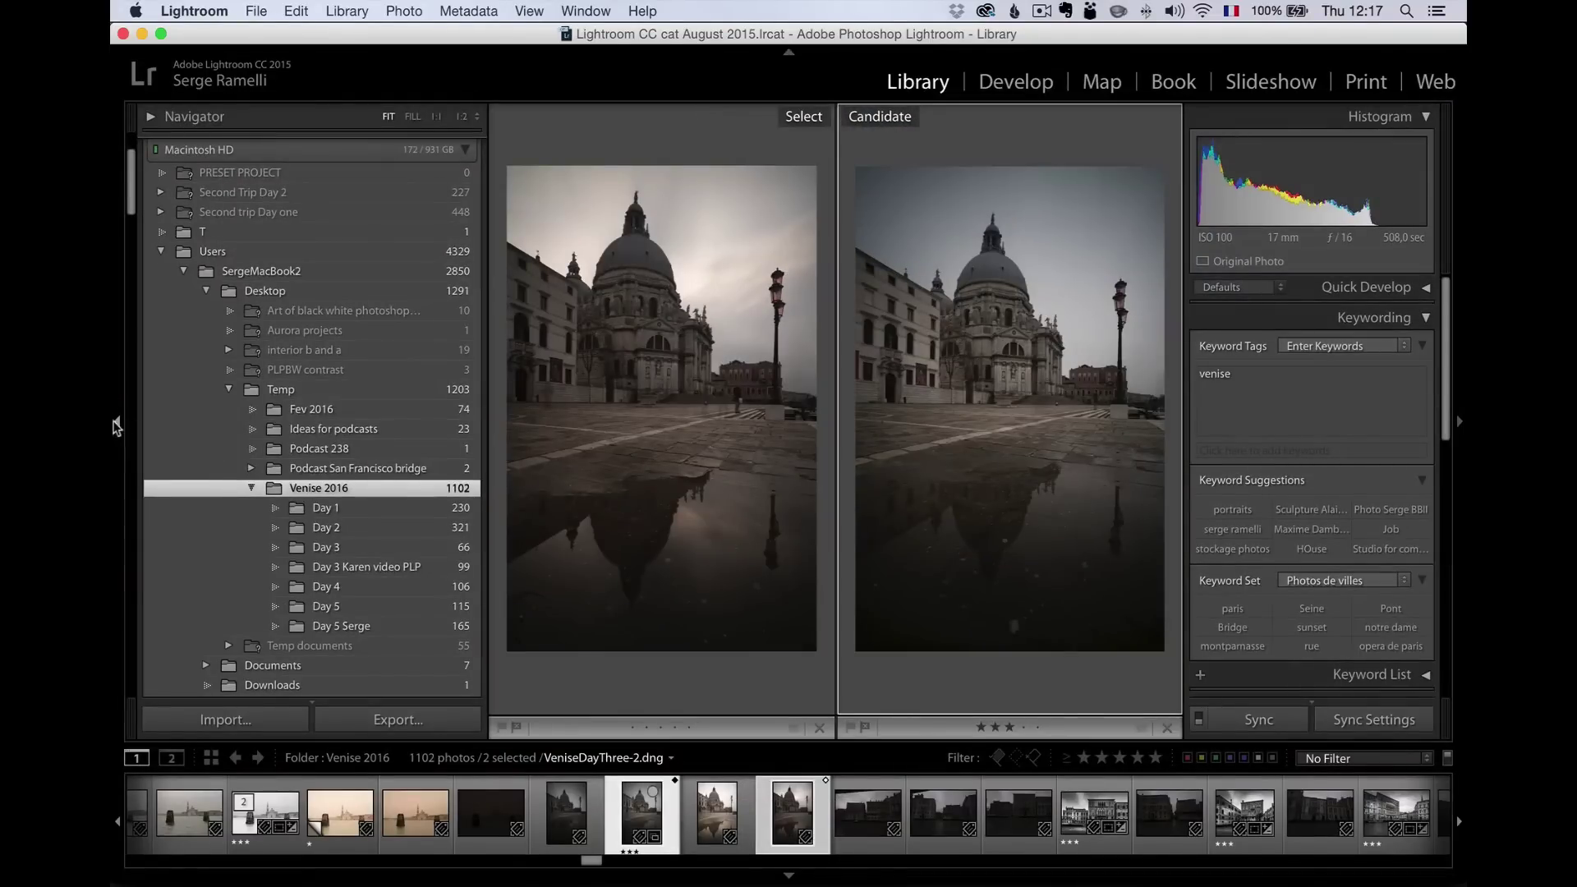
Collapse the left panel, show the toolbar, view VeniseDayThree-2.dng in Loupe and open it in Develop.
click(120, 425)
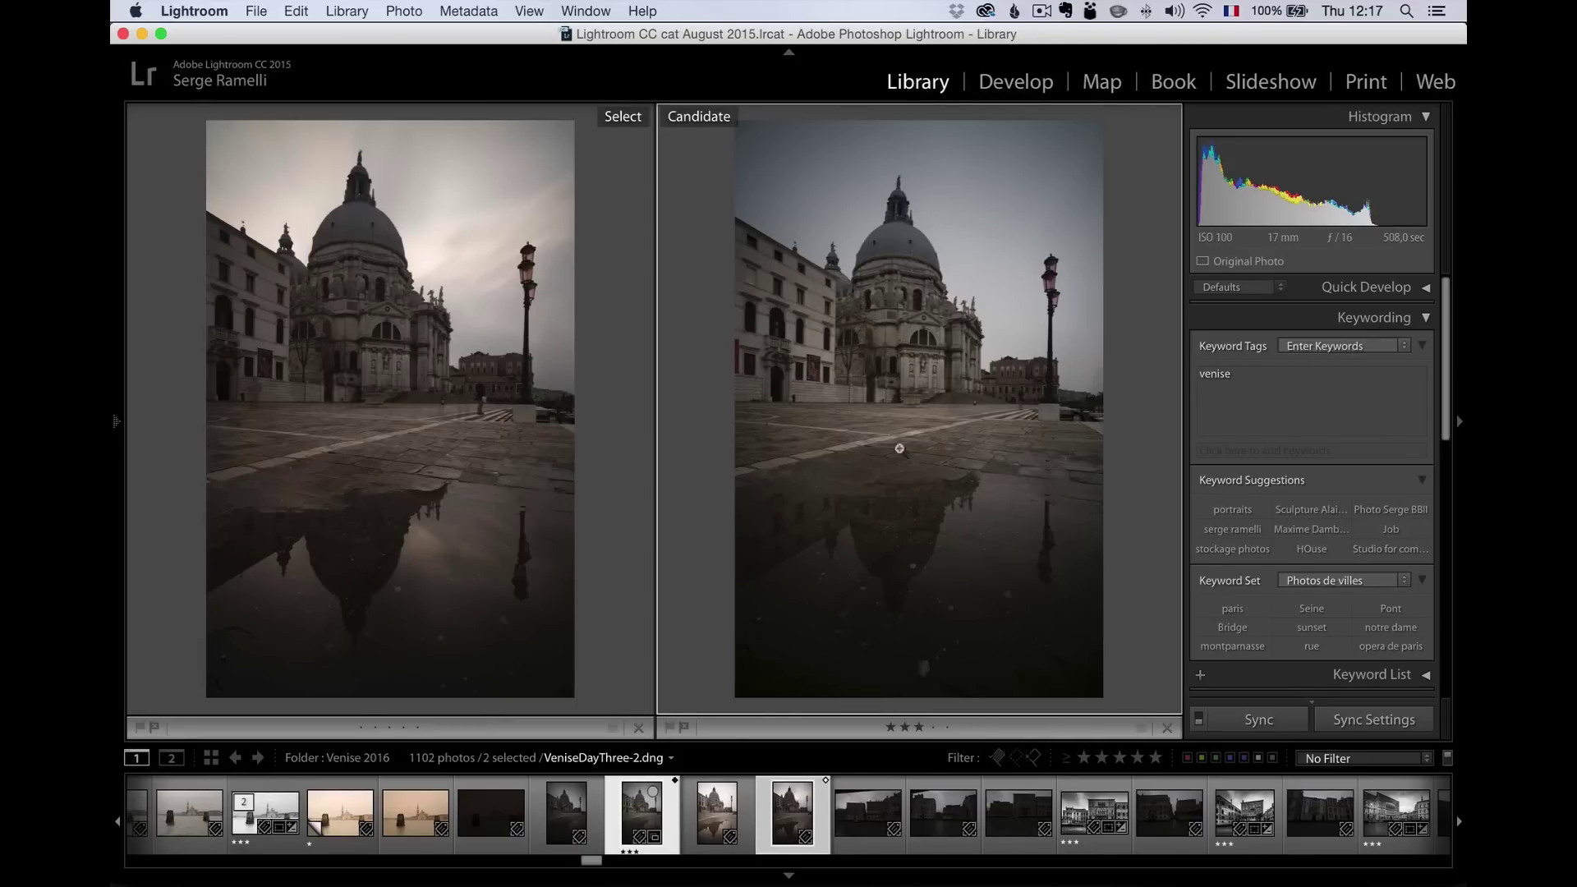
key(t)
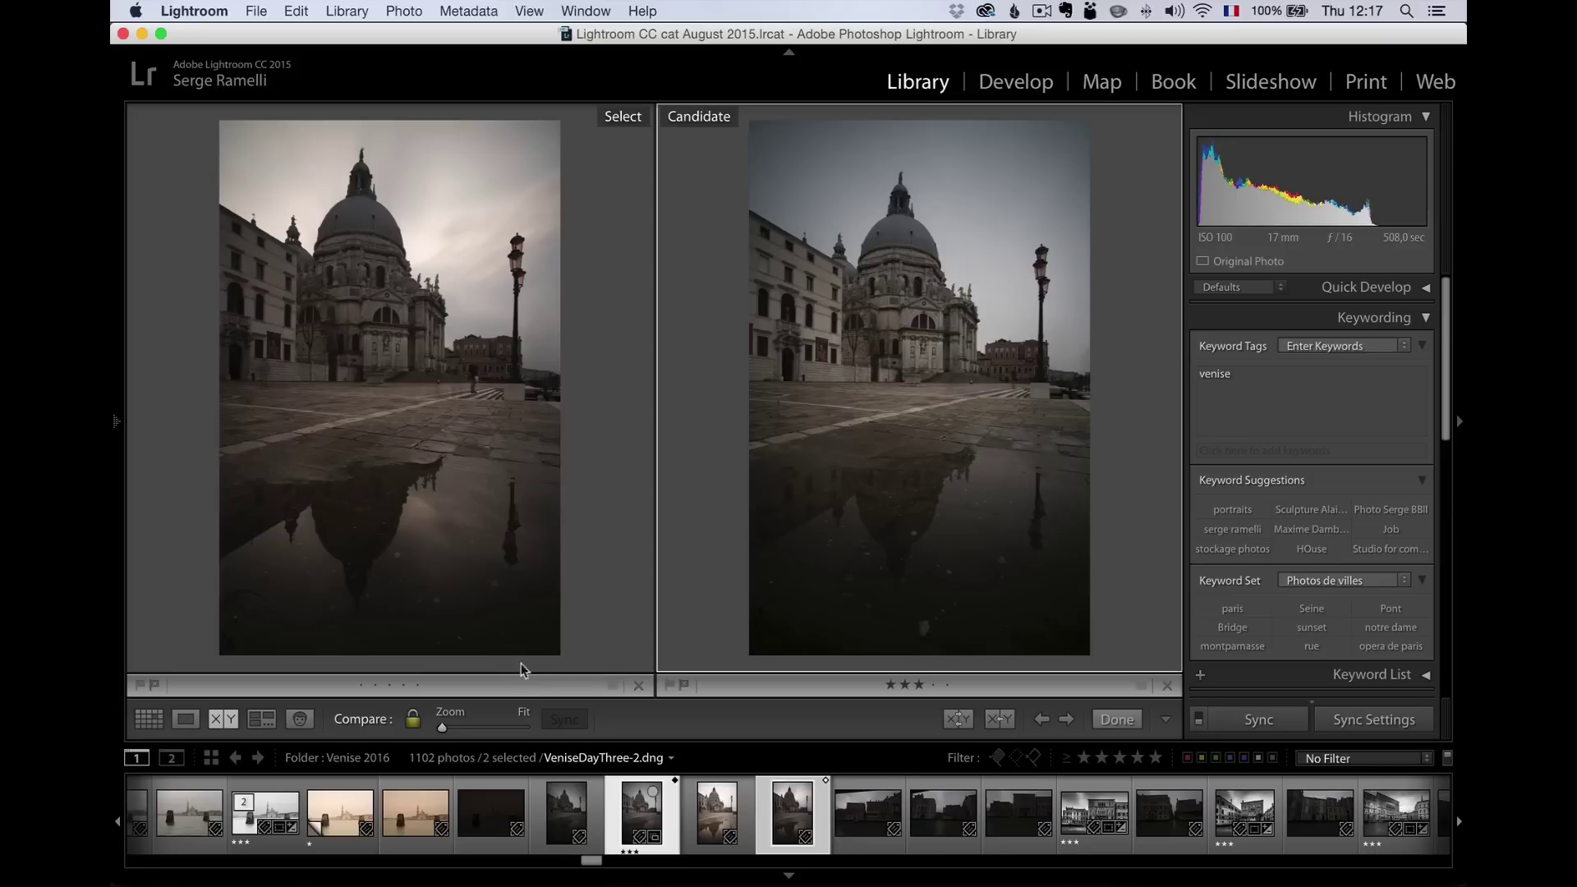
click(185, 720)
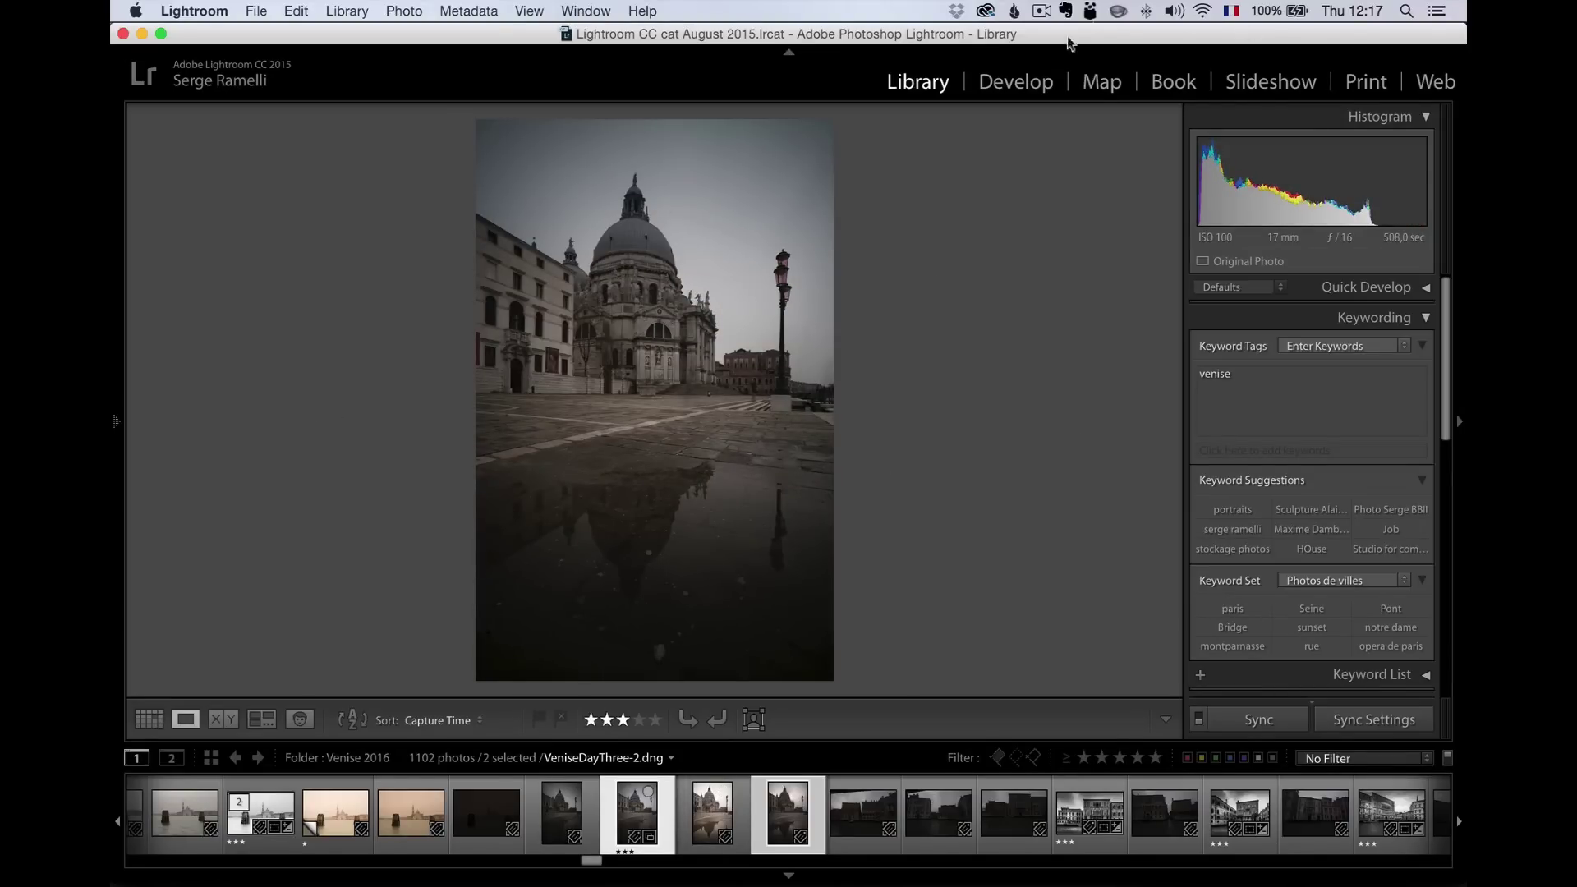
click(1015, 81)
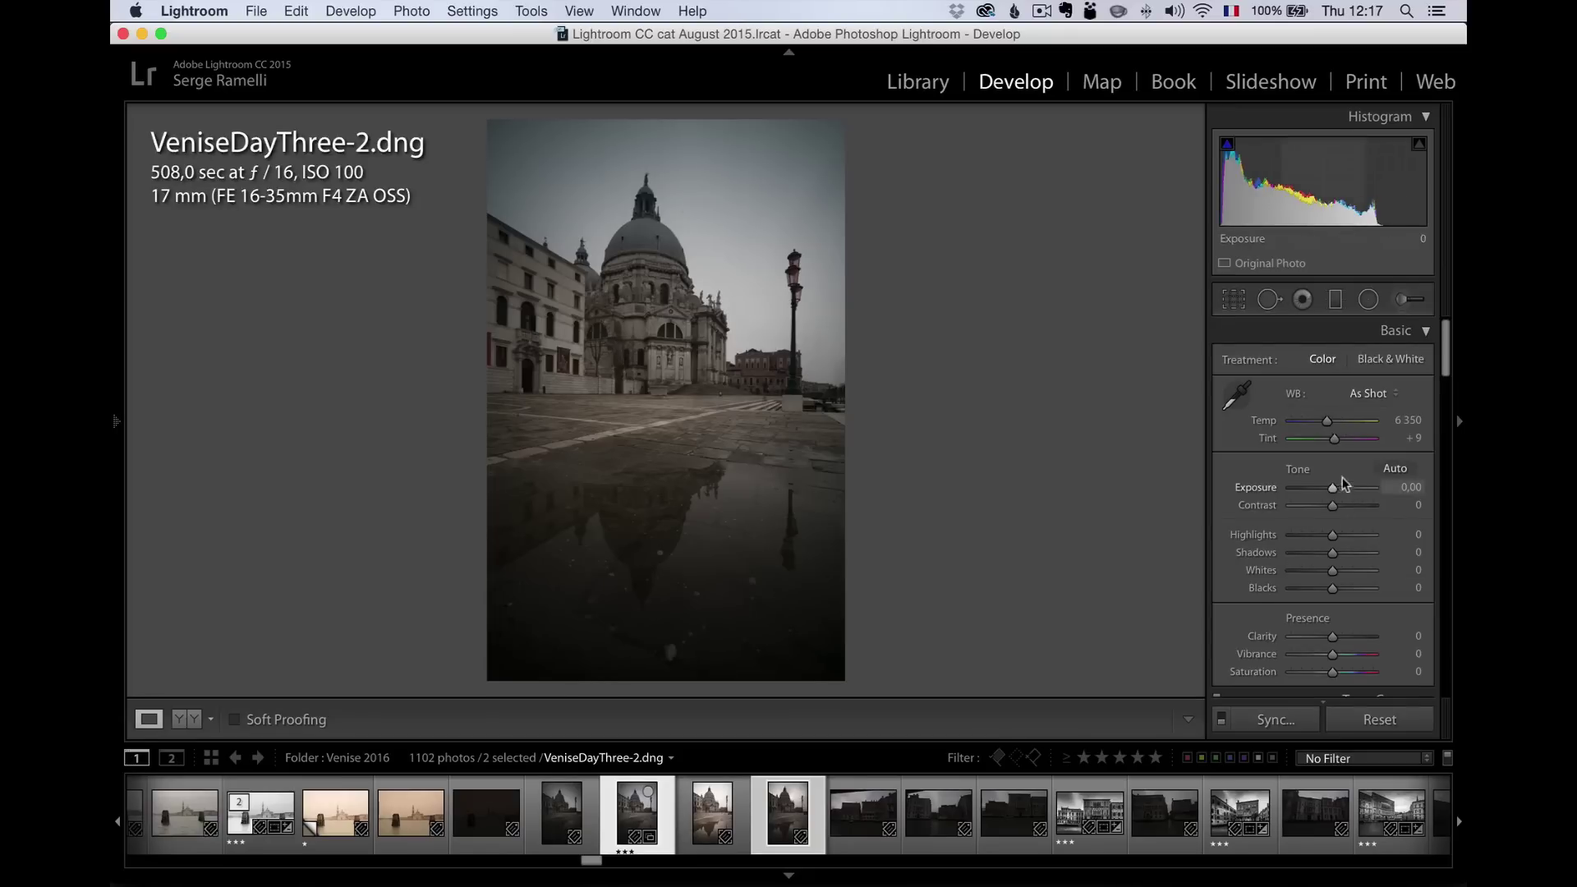
scroll(1350, 469, down, 5)
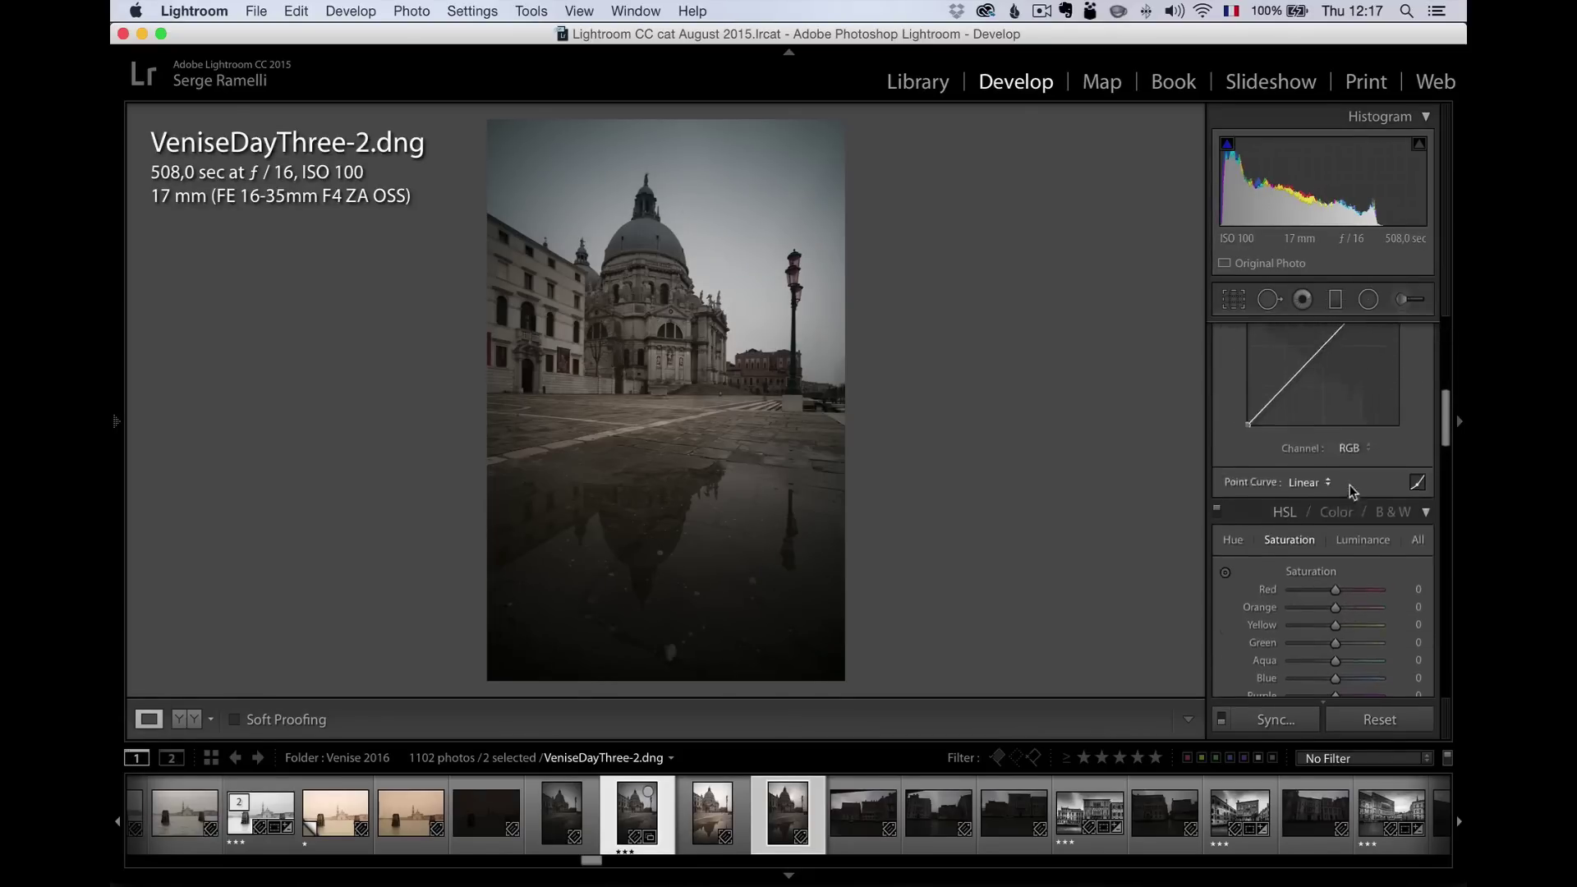
Try Saturation −100, reset it, and convert VeniseDayThree-2.dng with the HSL panel's B&W mix.
drag(1332, 496, 1234, 501)
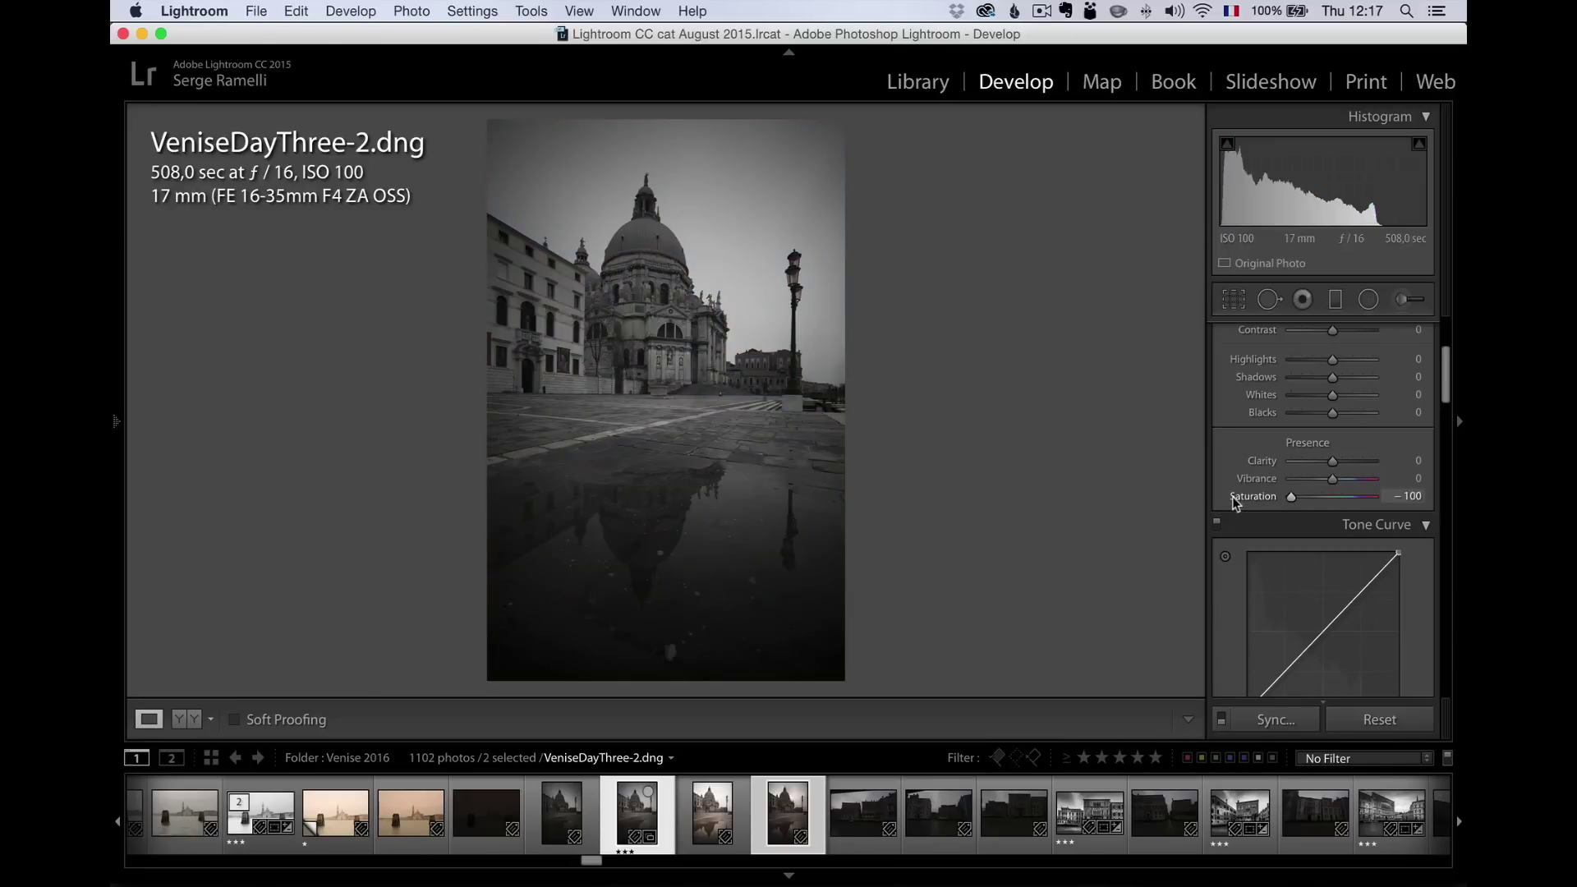
click(1329, 498)
scroll(1379, 518, down, 2)
scroll(1381, 517, down, 4)
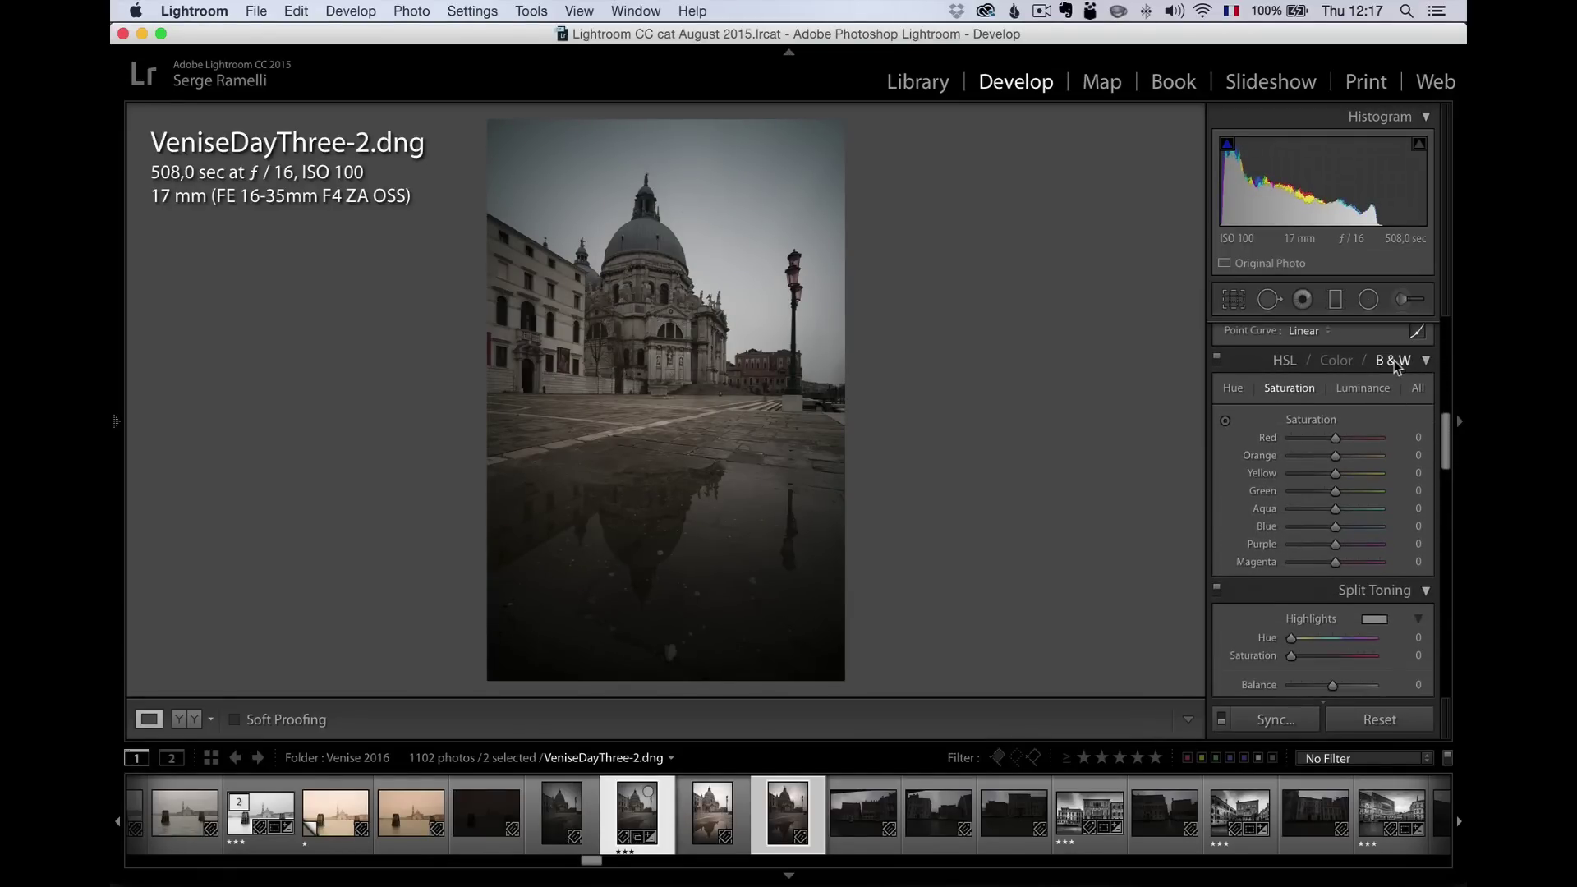
click(1394, 362)
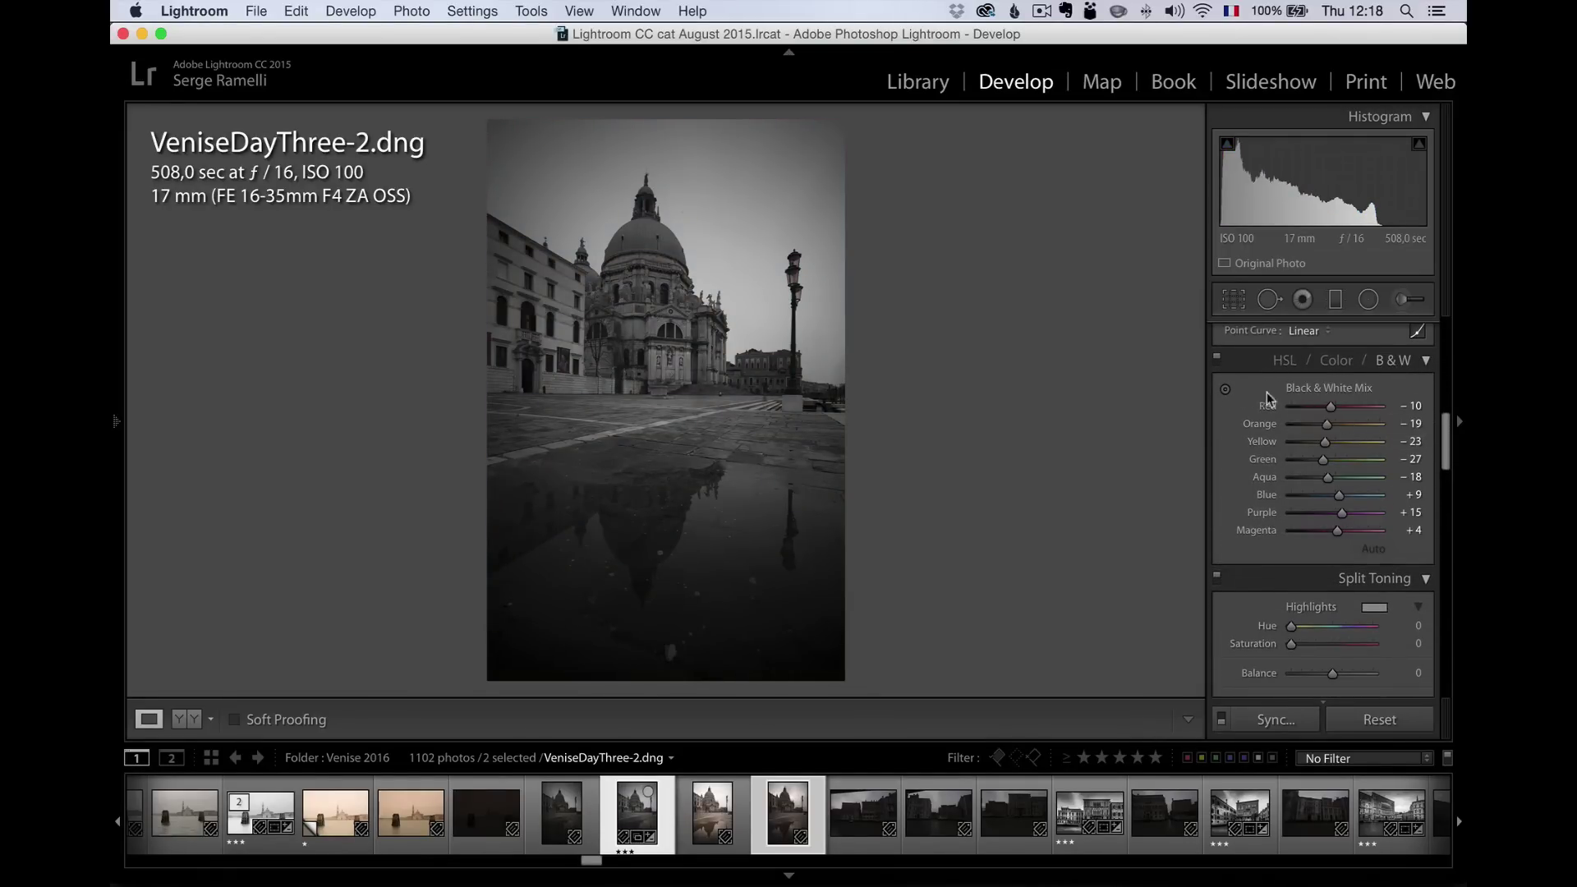
With the targeted adjustment tool, darken the blue sky and brighten the yellowish stone (Blue −27, Yellow +14).
click(1225, 389)
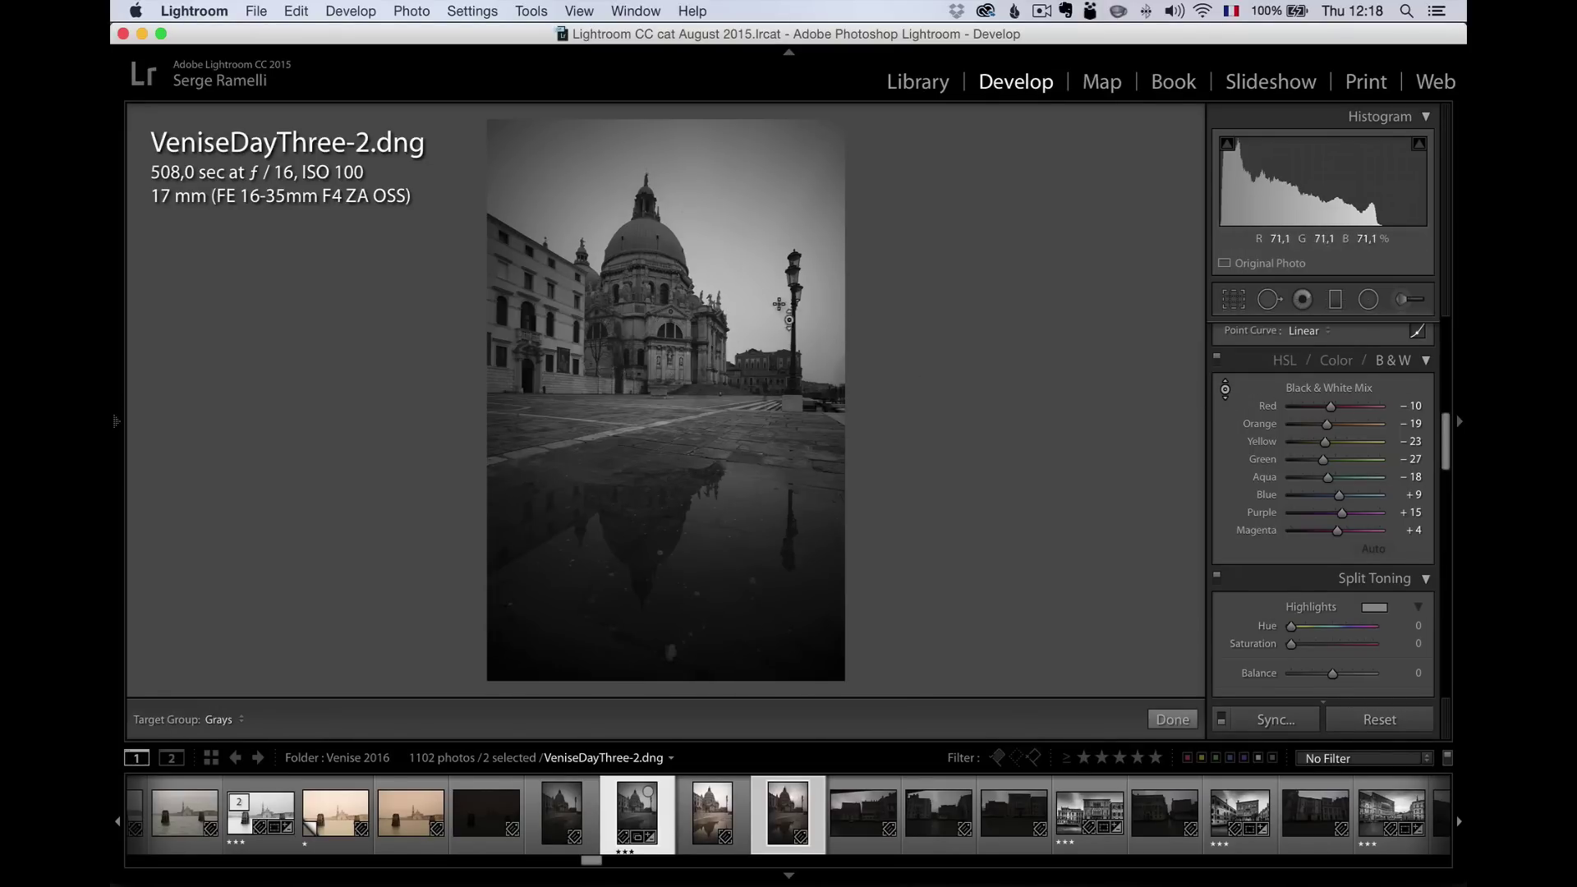
mouse_move(723, 189)
mouse_down()
mouse_move(726, 242)
mouse_move(726, 210)
mouse_up()
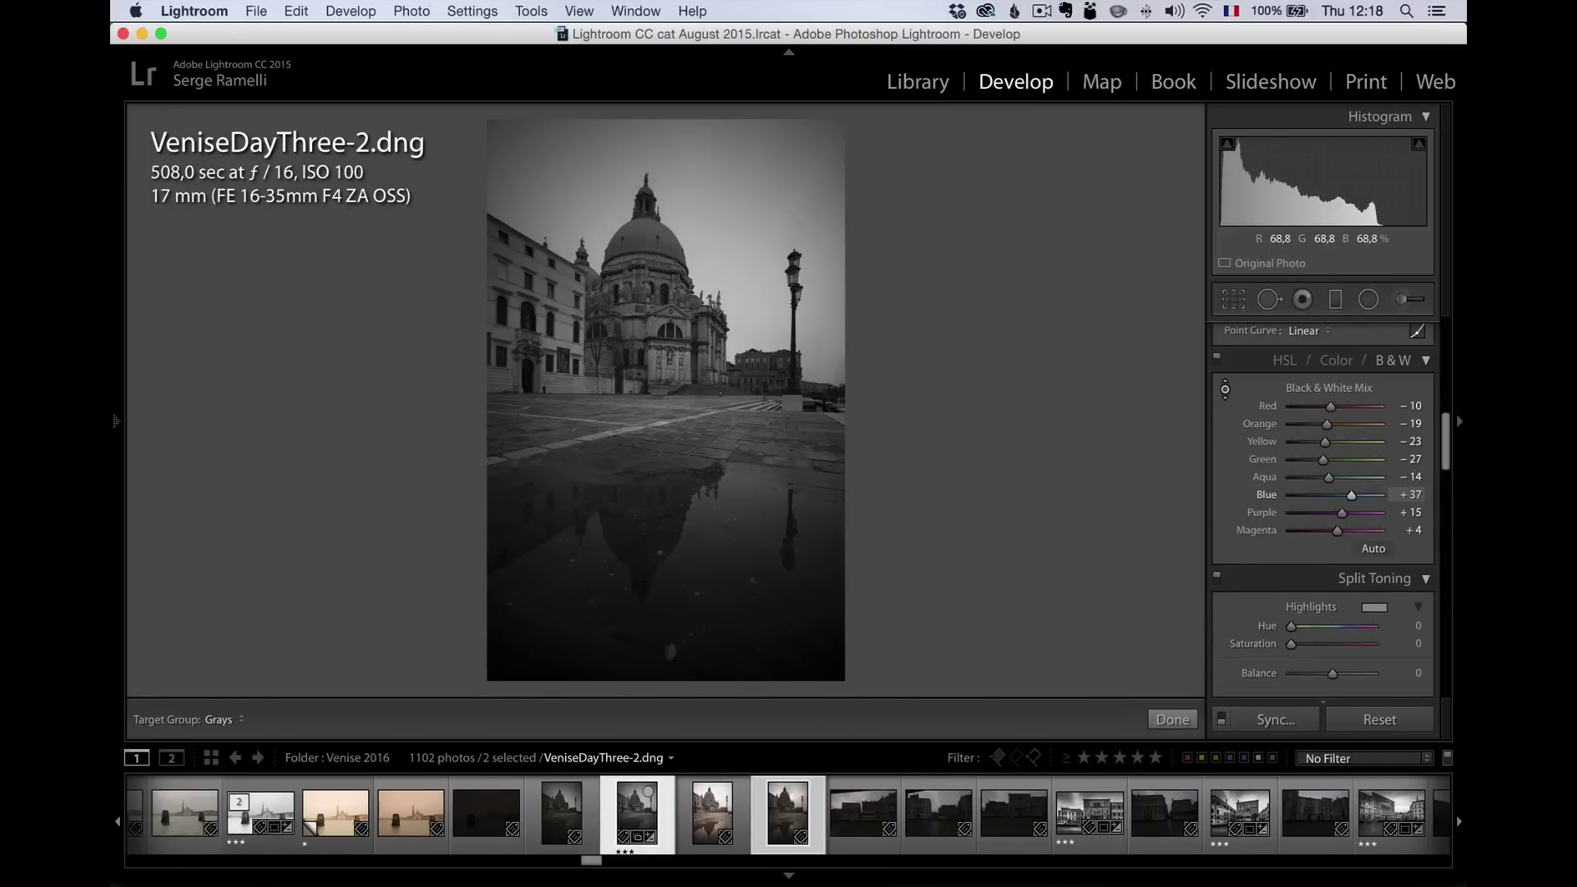
drag(727, 209, 726, 240)
drag(727, 240, 727, 243)
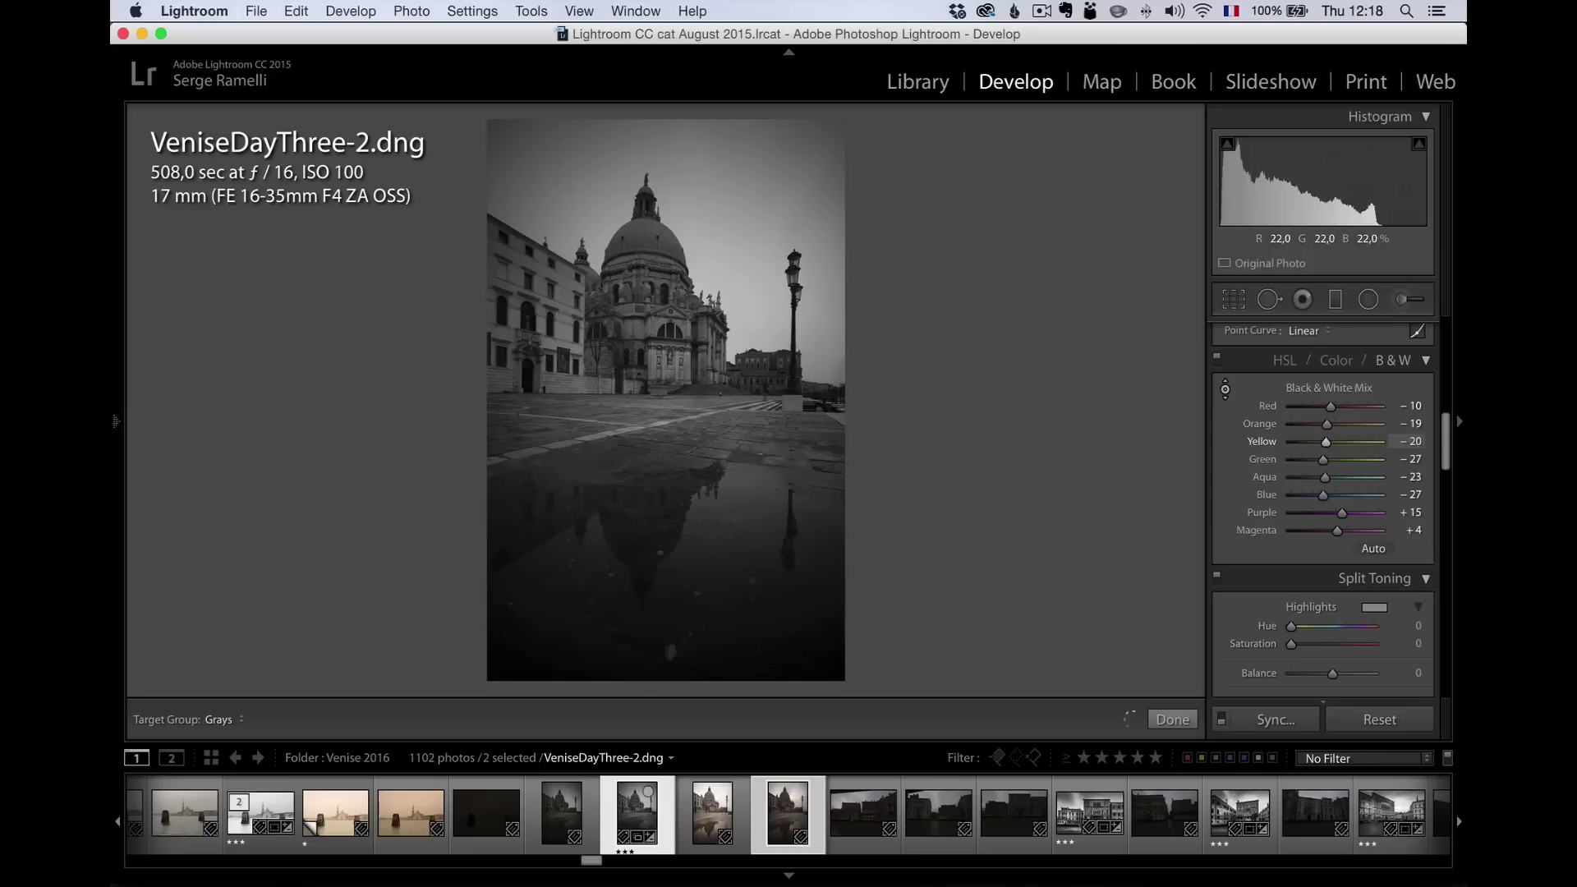
drag(713, 537, 713, 509)
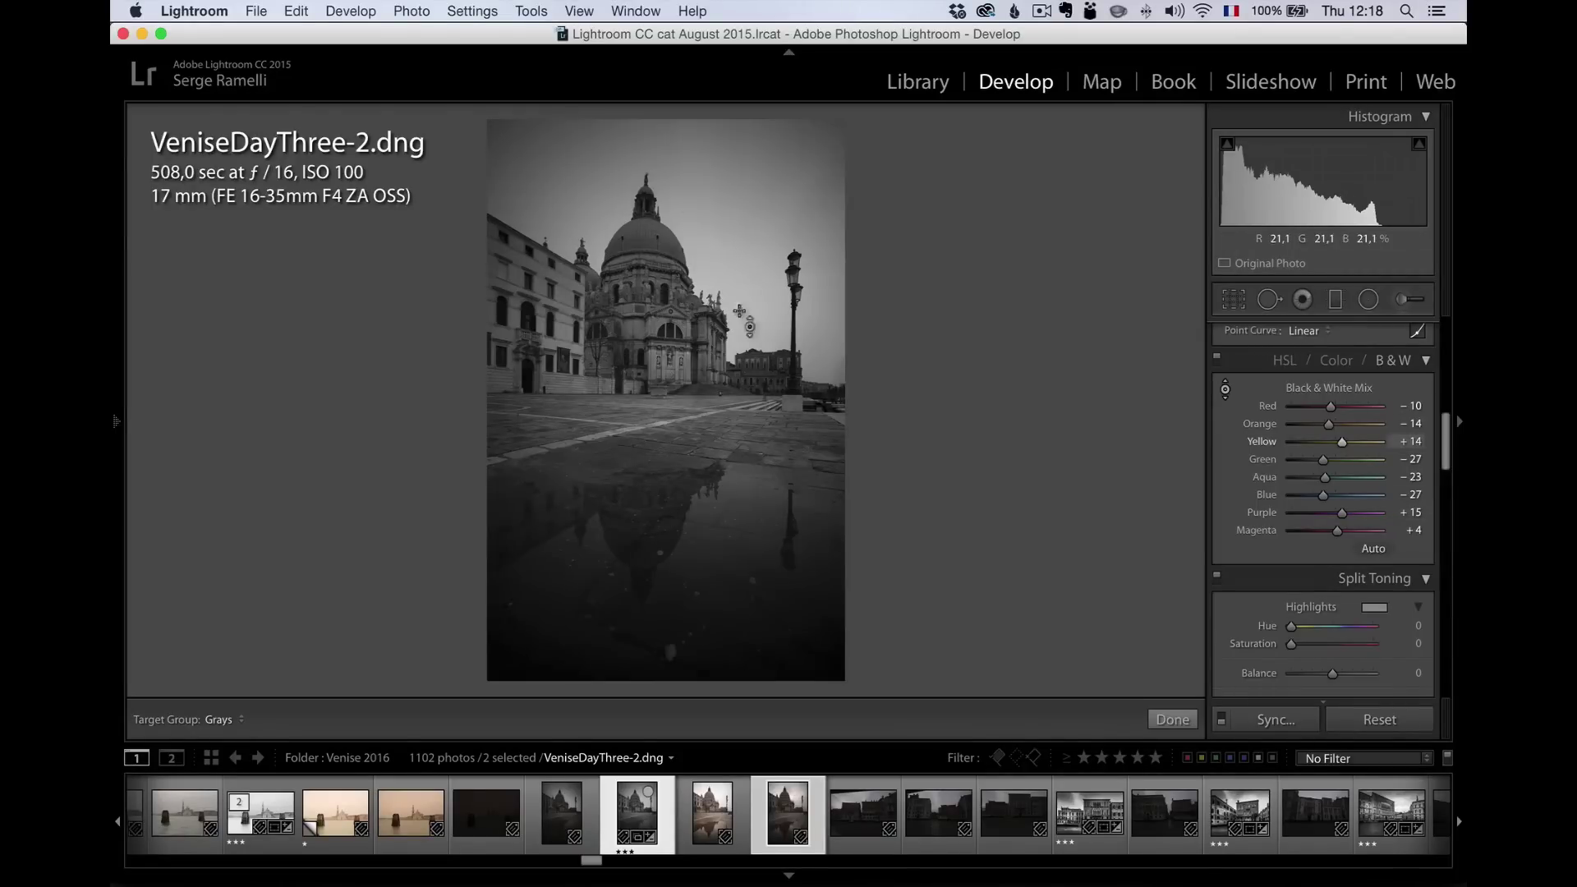
Set Shadows +82, Highlights −36, Blacks −62 (checked against clipping) and Whites +38, hiding the info overlay.
scroll(1365, 419, up, 5)
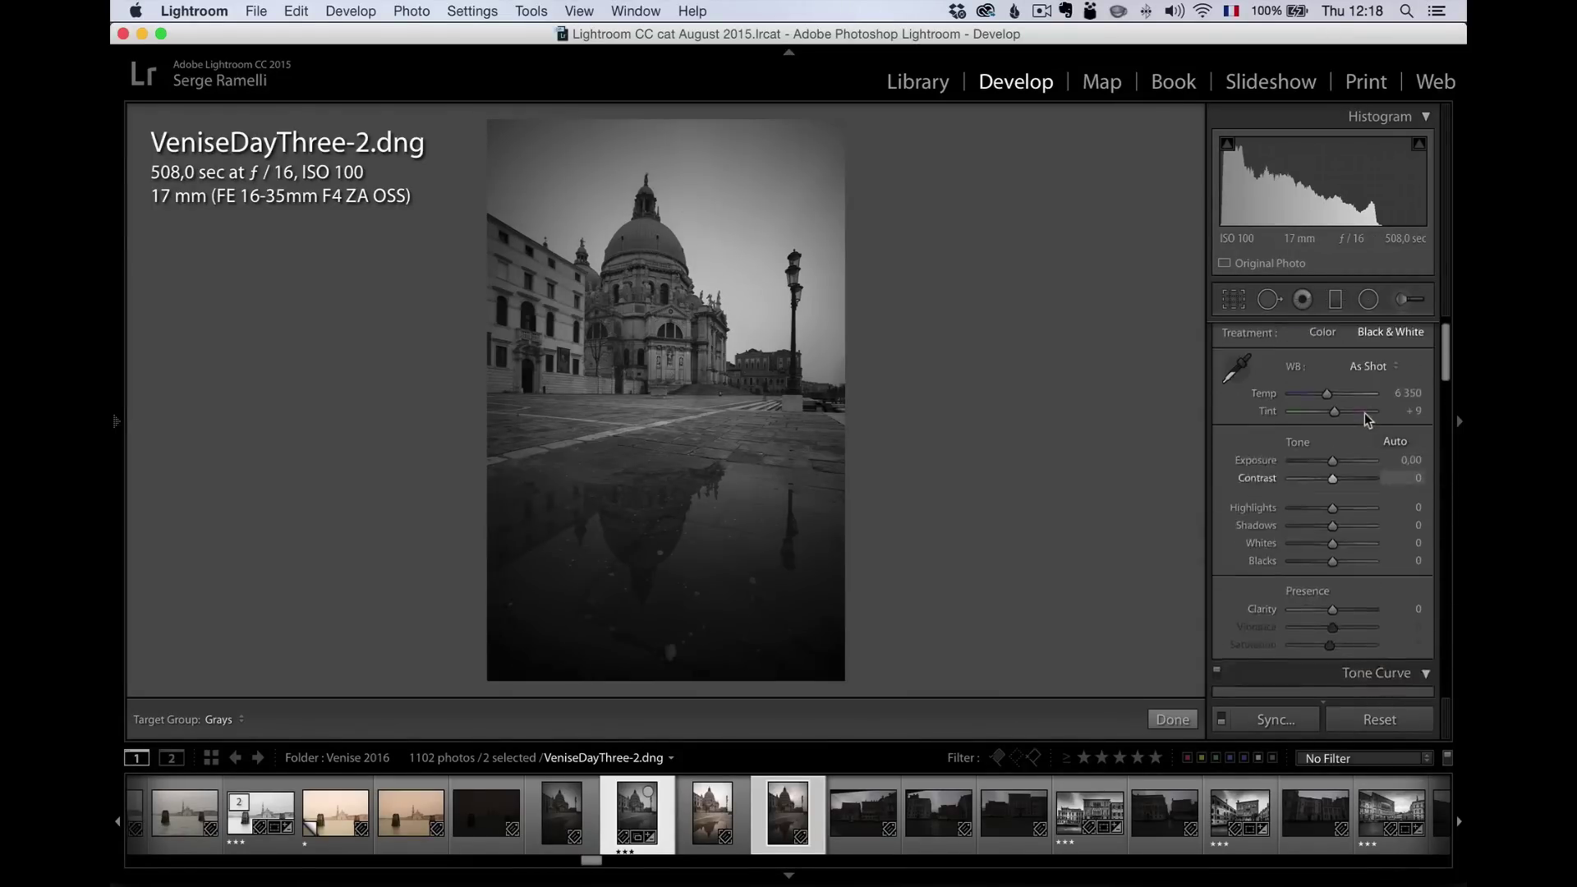
scroll(1366, 419, up, 2)
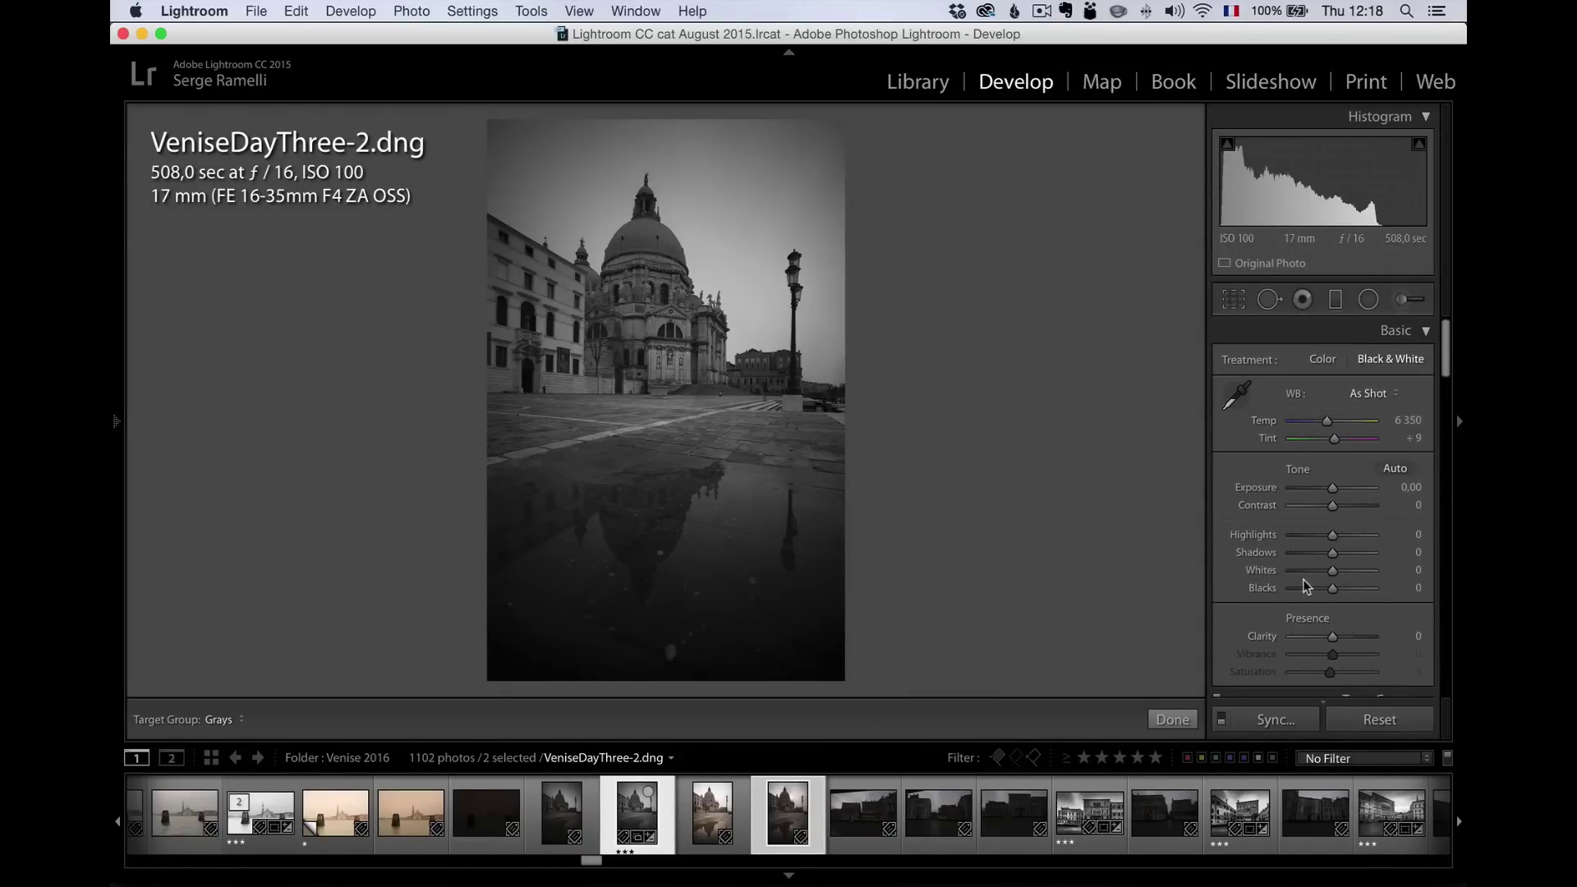
mouse_move(1332, 554)
mouse_down()
mouse_move(1378, 556)
mouse_move(1273, 534)
mouse_move(1333, 535)
mouse_move(1318, 534)
mouse_move(1362, 553)
mouse_up()
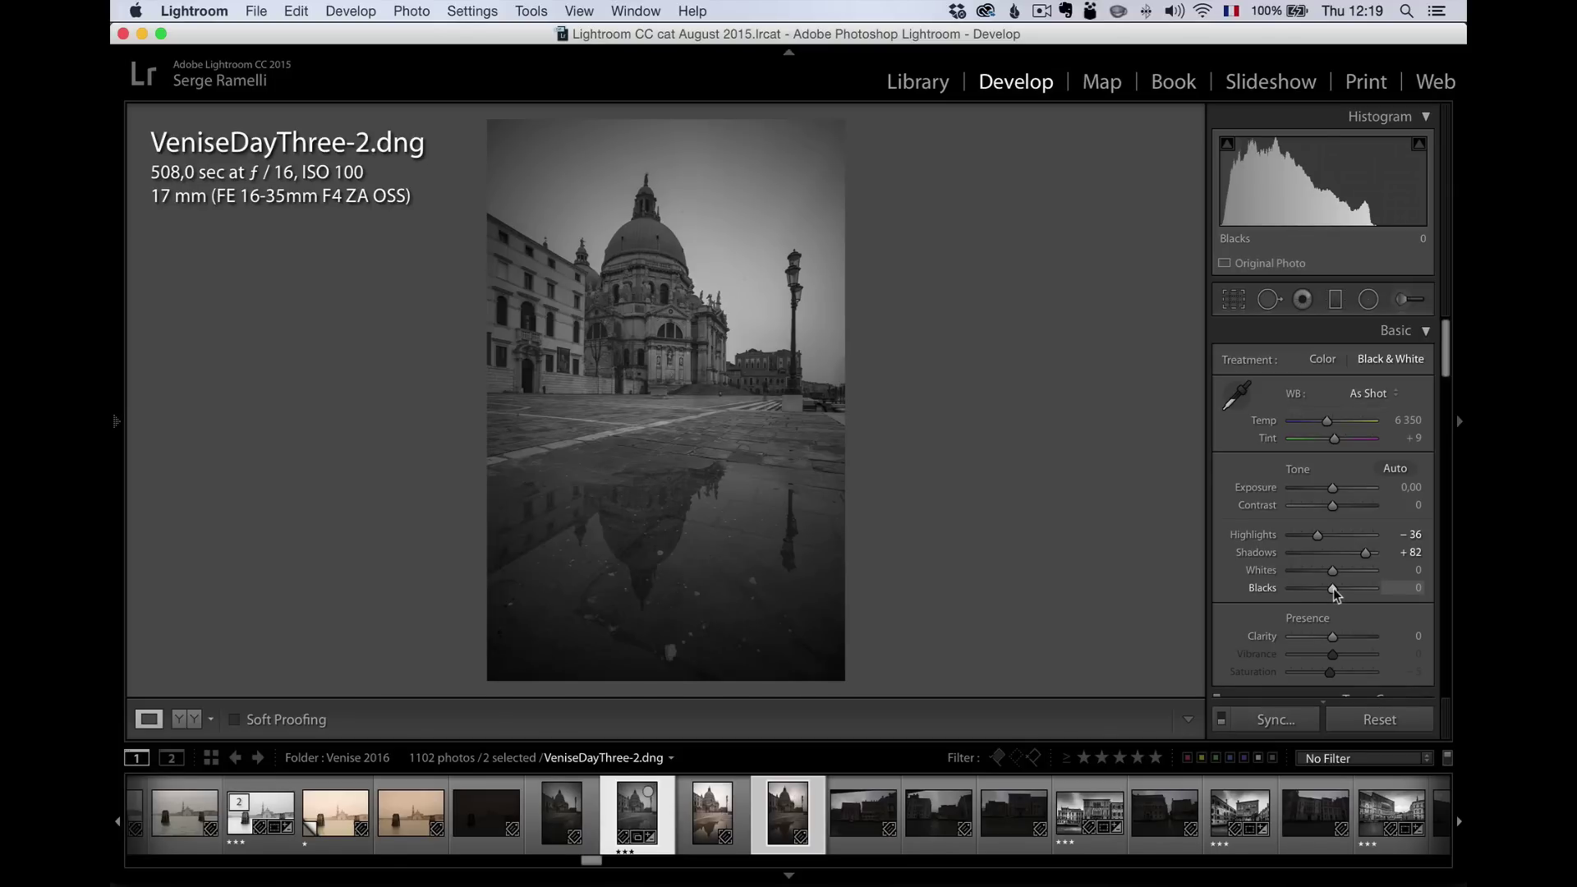
drag(1334, 588, 1301, 588)
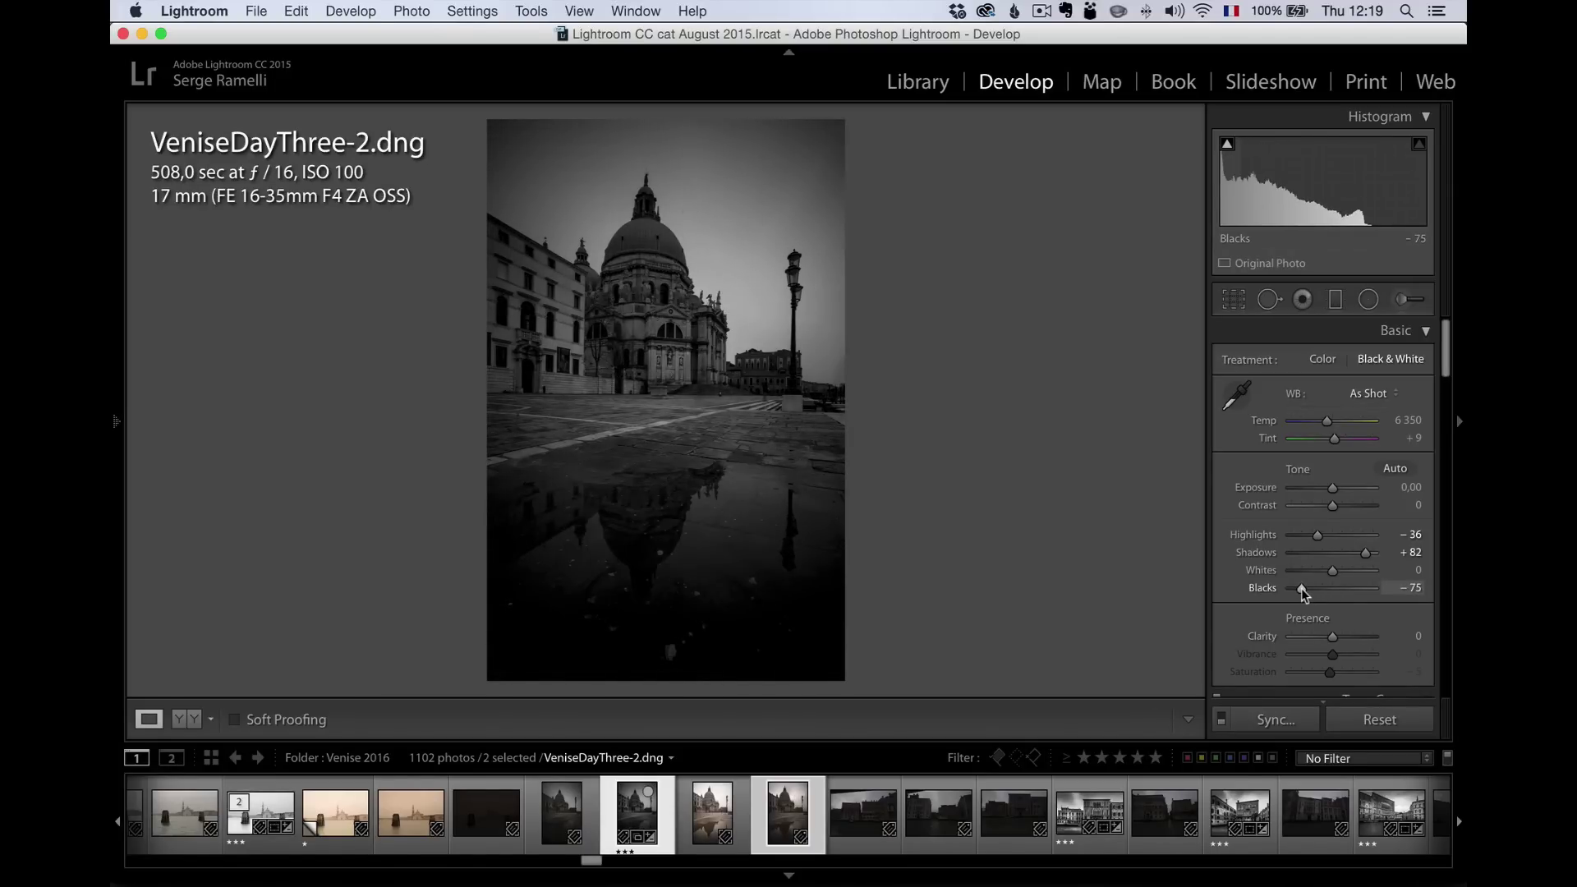
key(alt)
drag(1301, 588, 1306, 588)
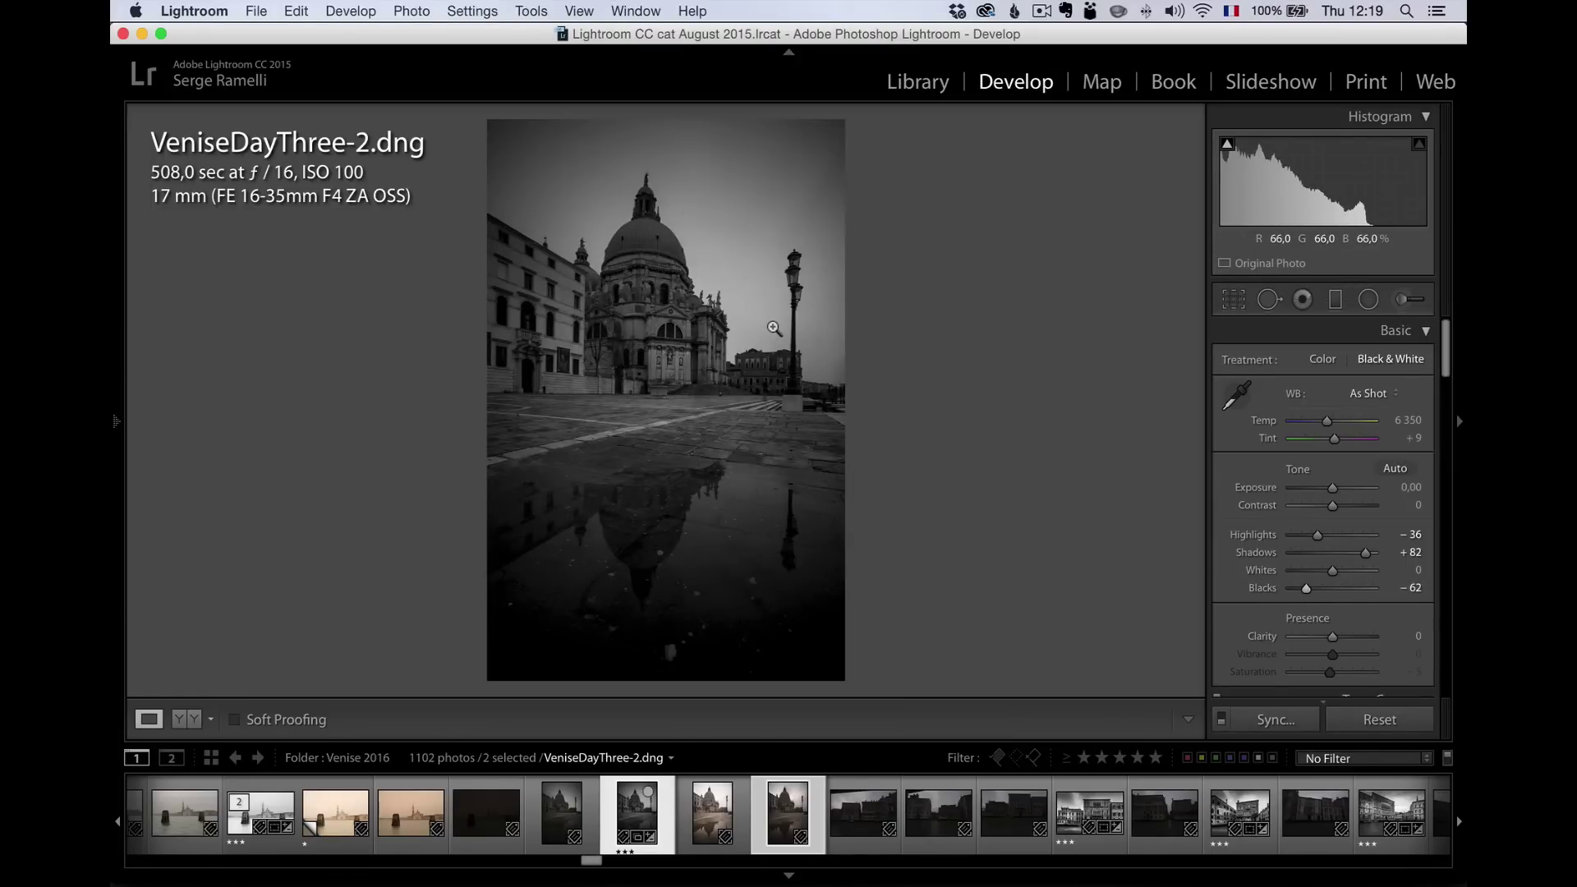
key(i)
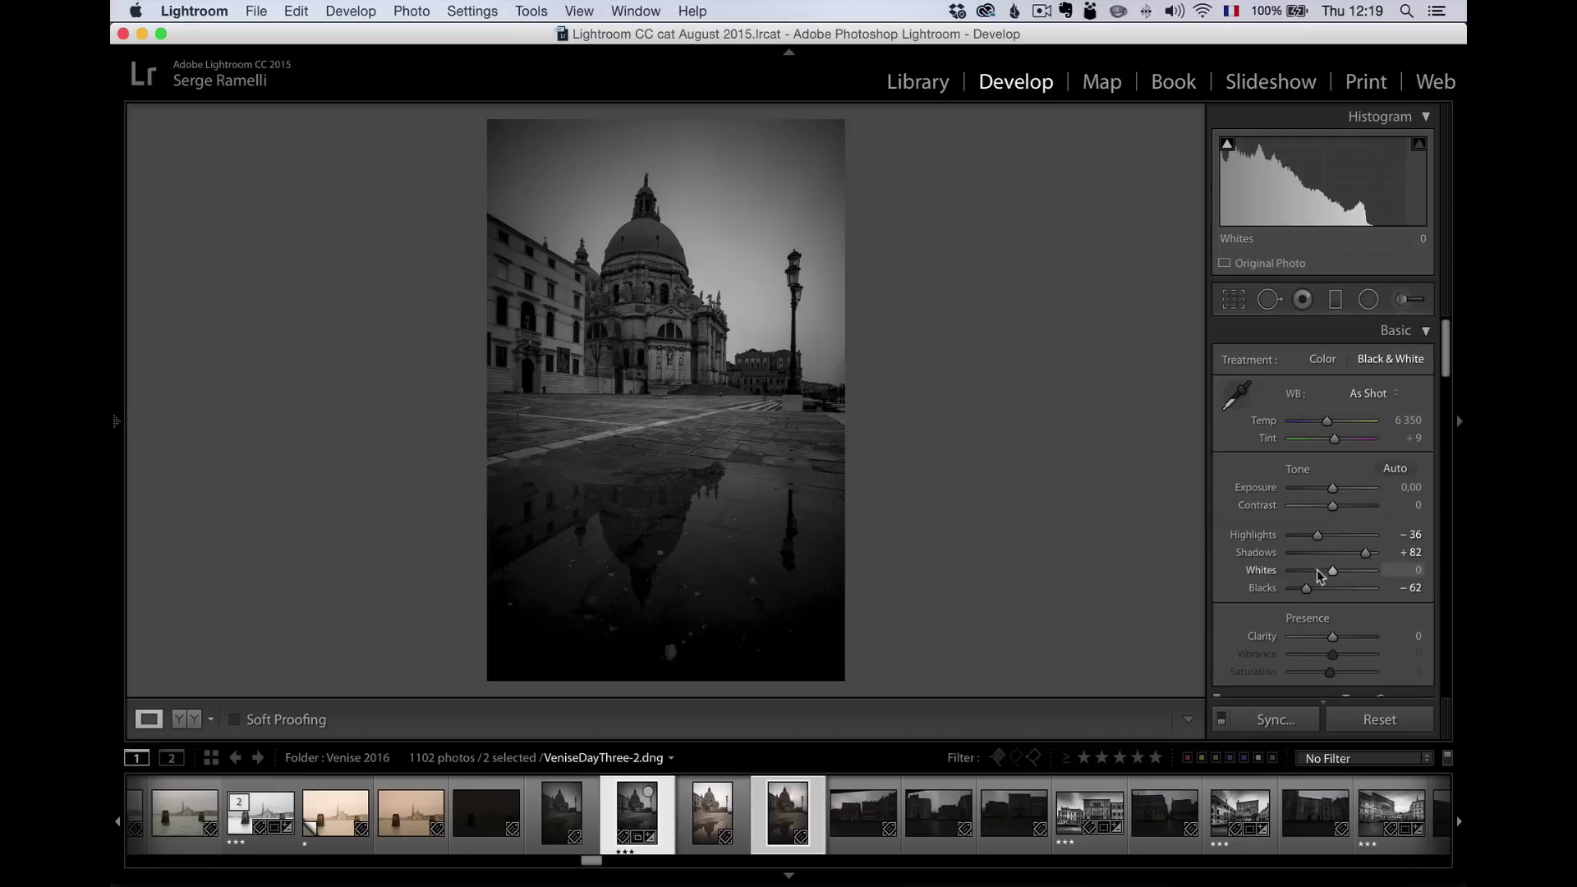
drag(1333, 572, 1348, 568)
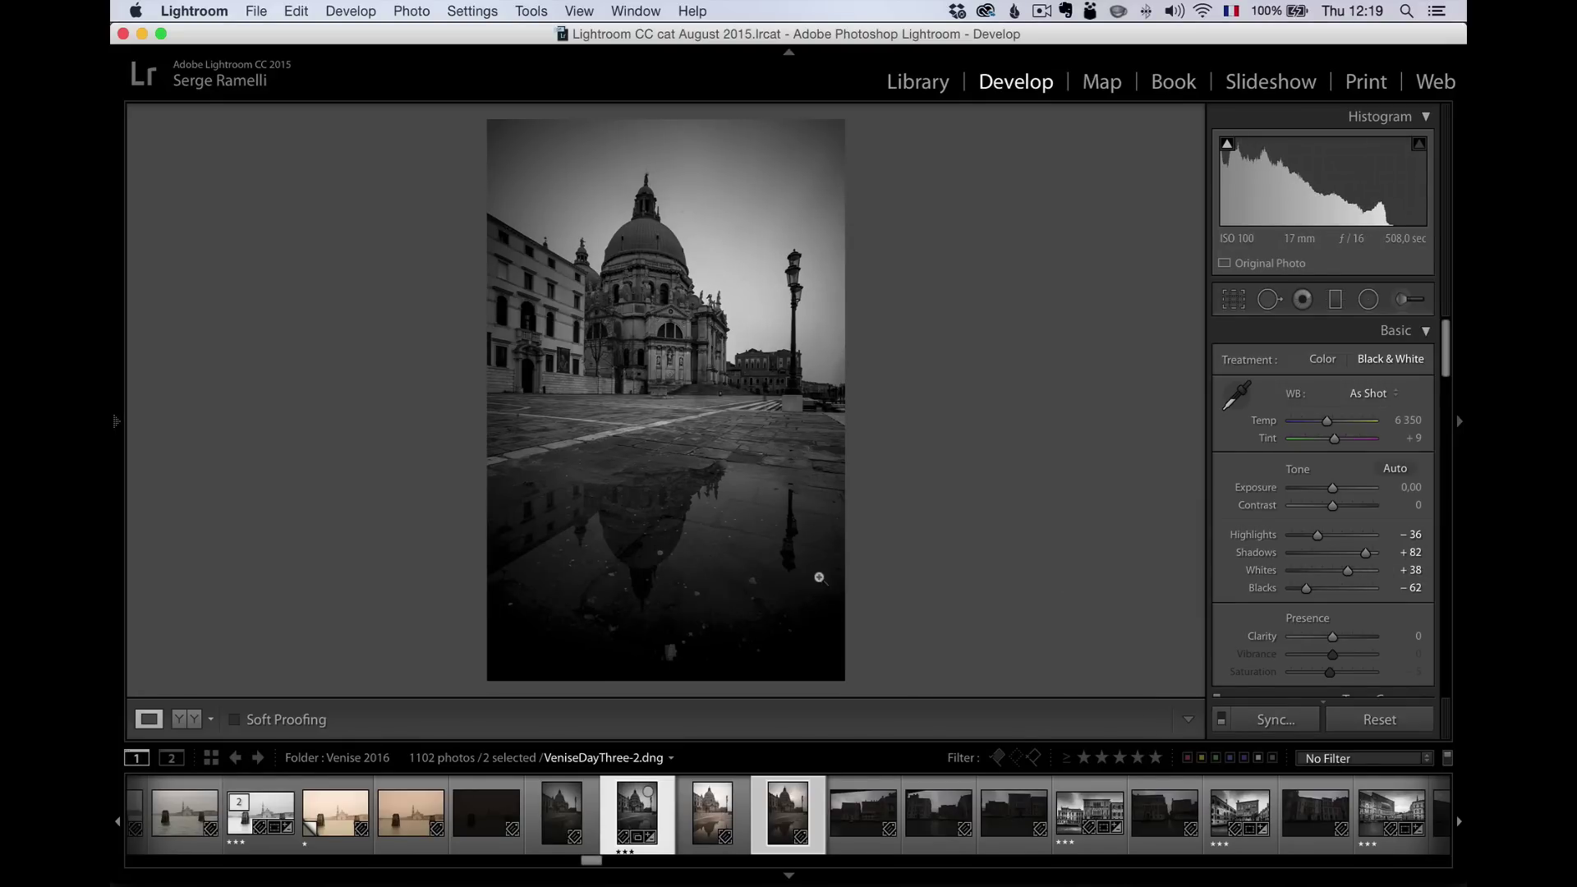
Draw a radial filter ellipse over the puddle reflection, inverted and with more feathering.
click(1404, 302)
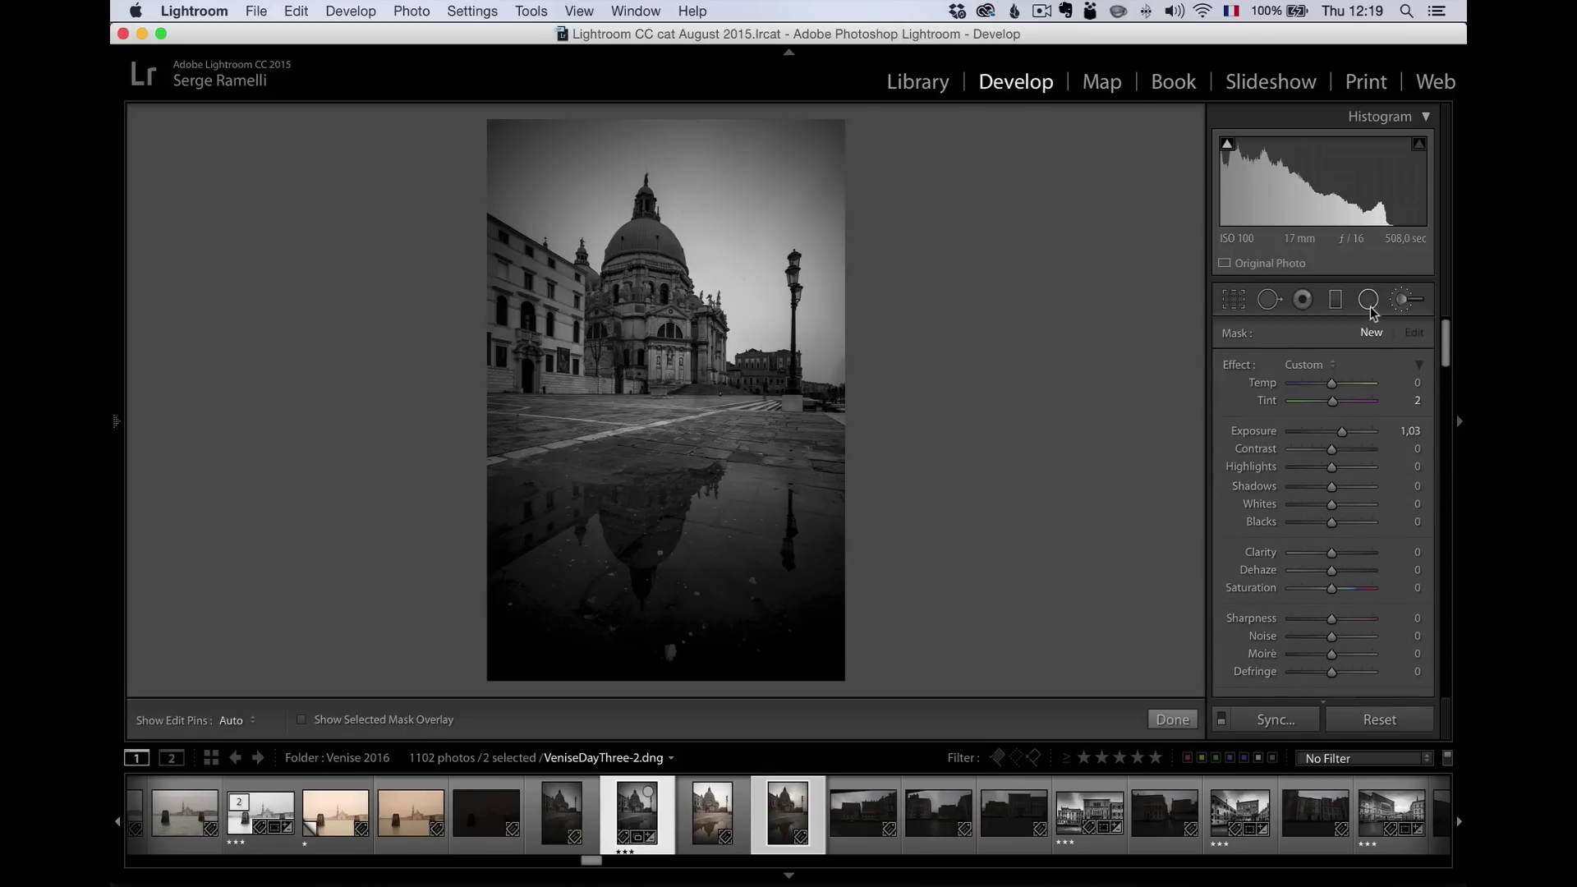
click(1369, 302)
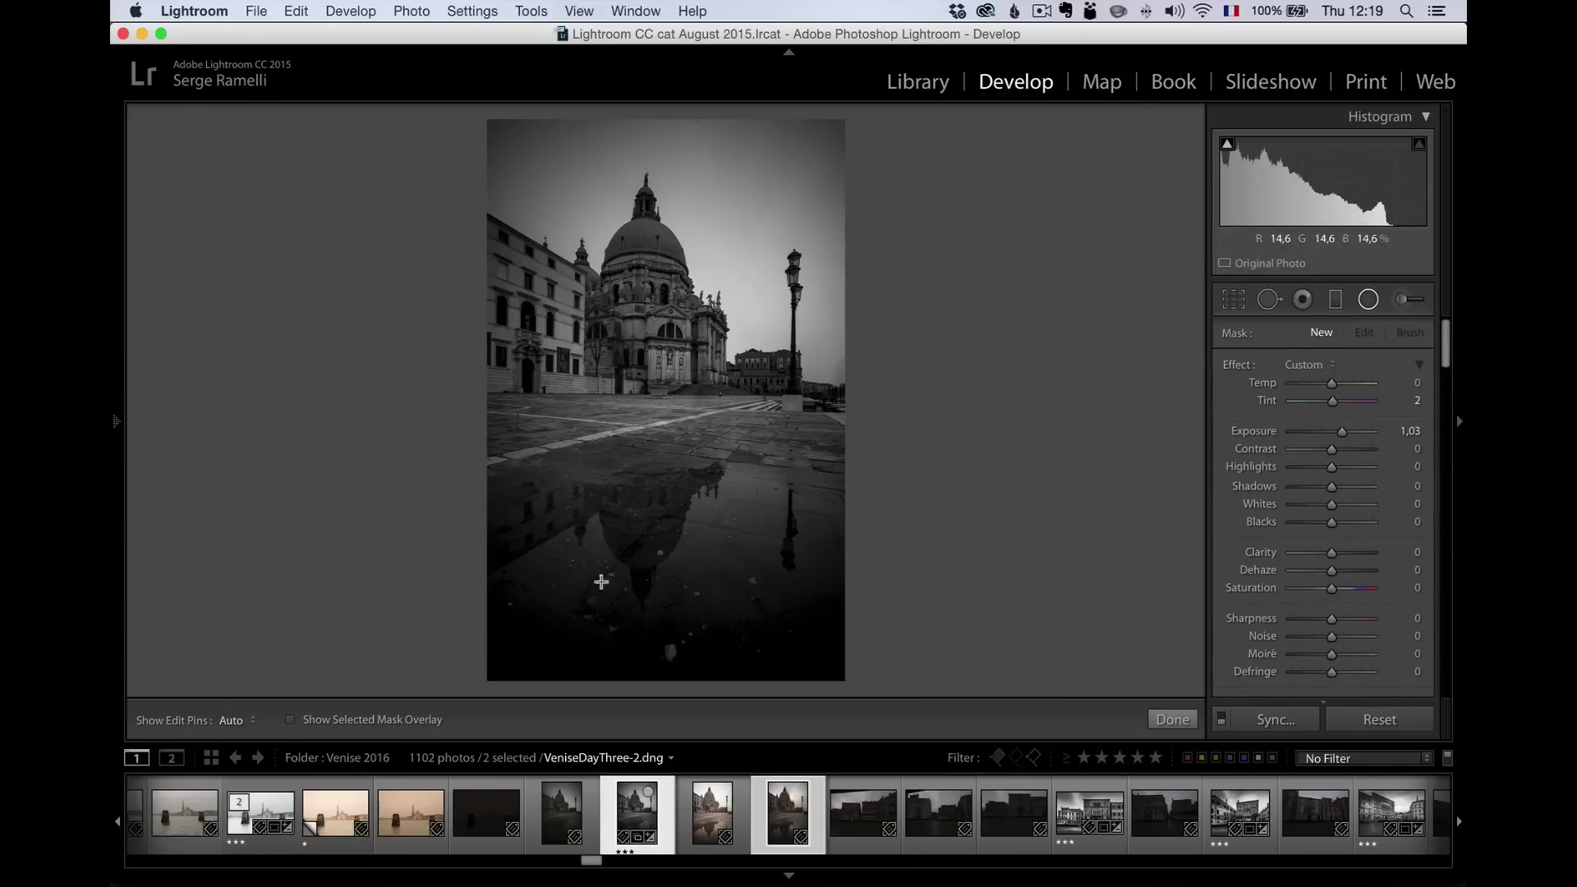
drag(628, 543, 773, 623)
mouse_move(644, 545)
mouse_down()
mouse_move(653, 564)
mouse_move(664, 555)
mouse_up()
drag(1445, 355, 1446, 408)
click(1331, 431)
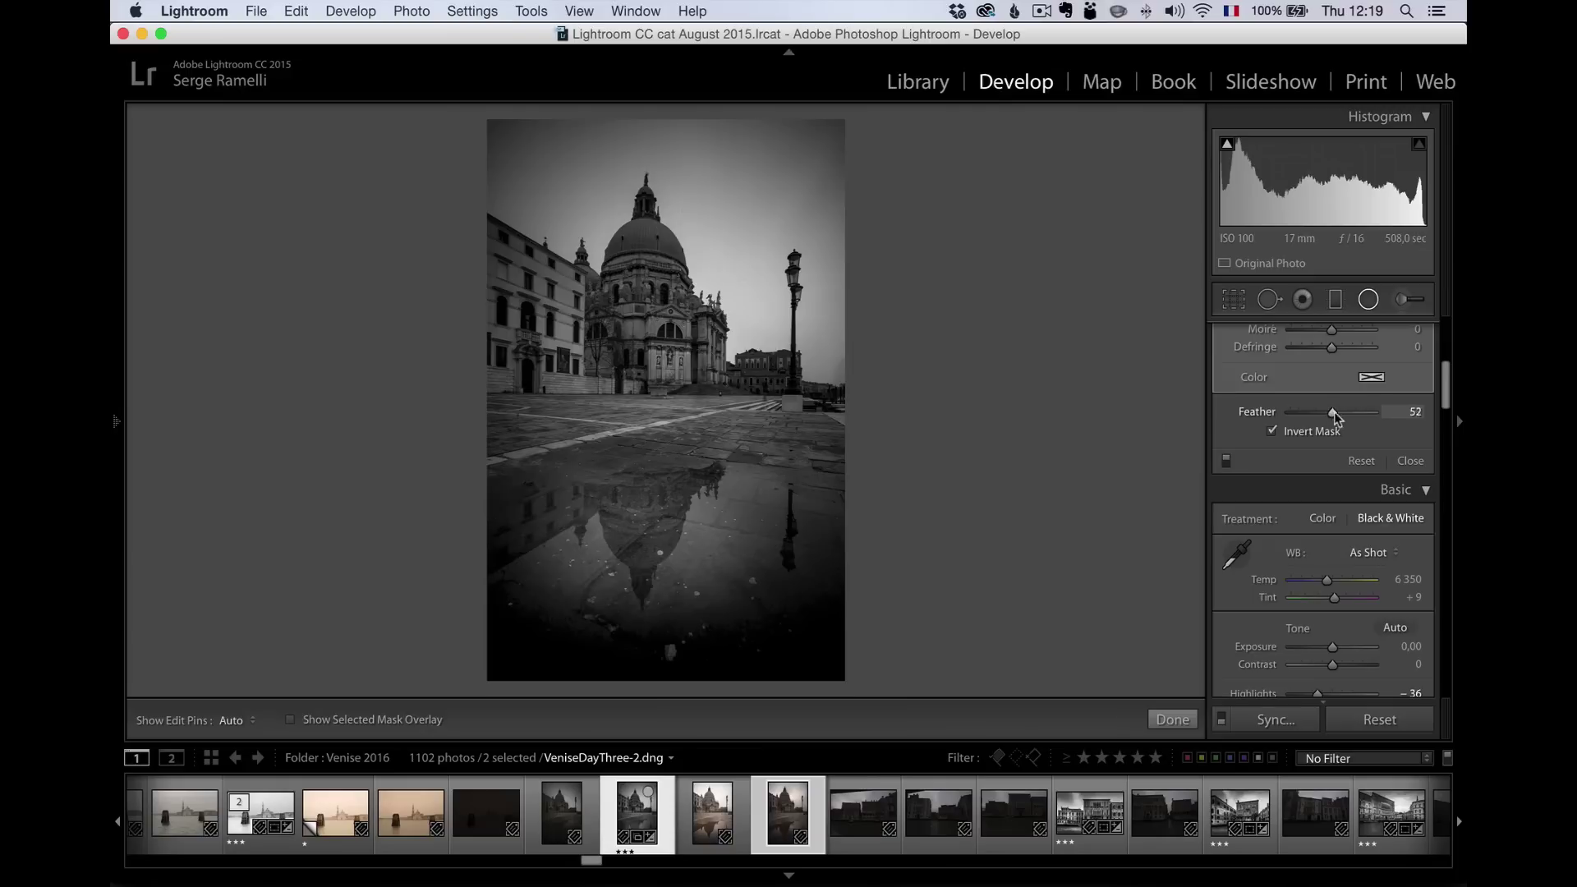
drag(1332, 413, 1406, 421)
scroll(1414, 415, up, 8)
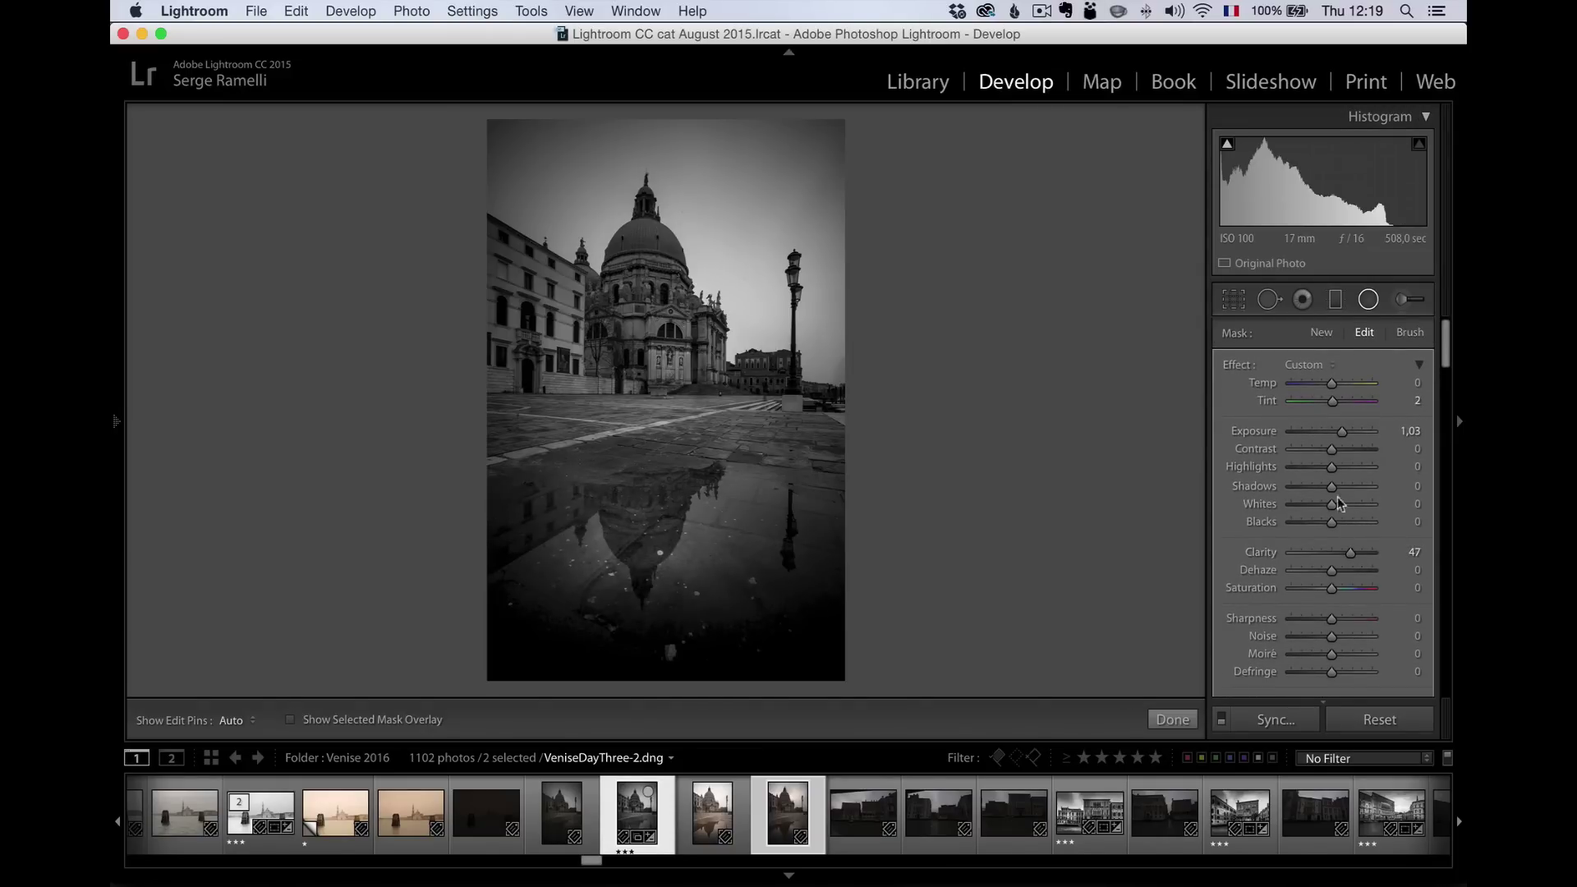
Reshape the ellipse over the dome's reflection and set its Exposure to about 1.32 with Clarity 47.
drag(1344, 436, 1347, 436)
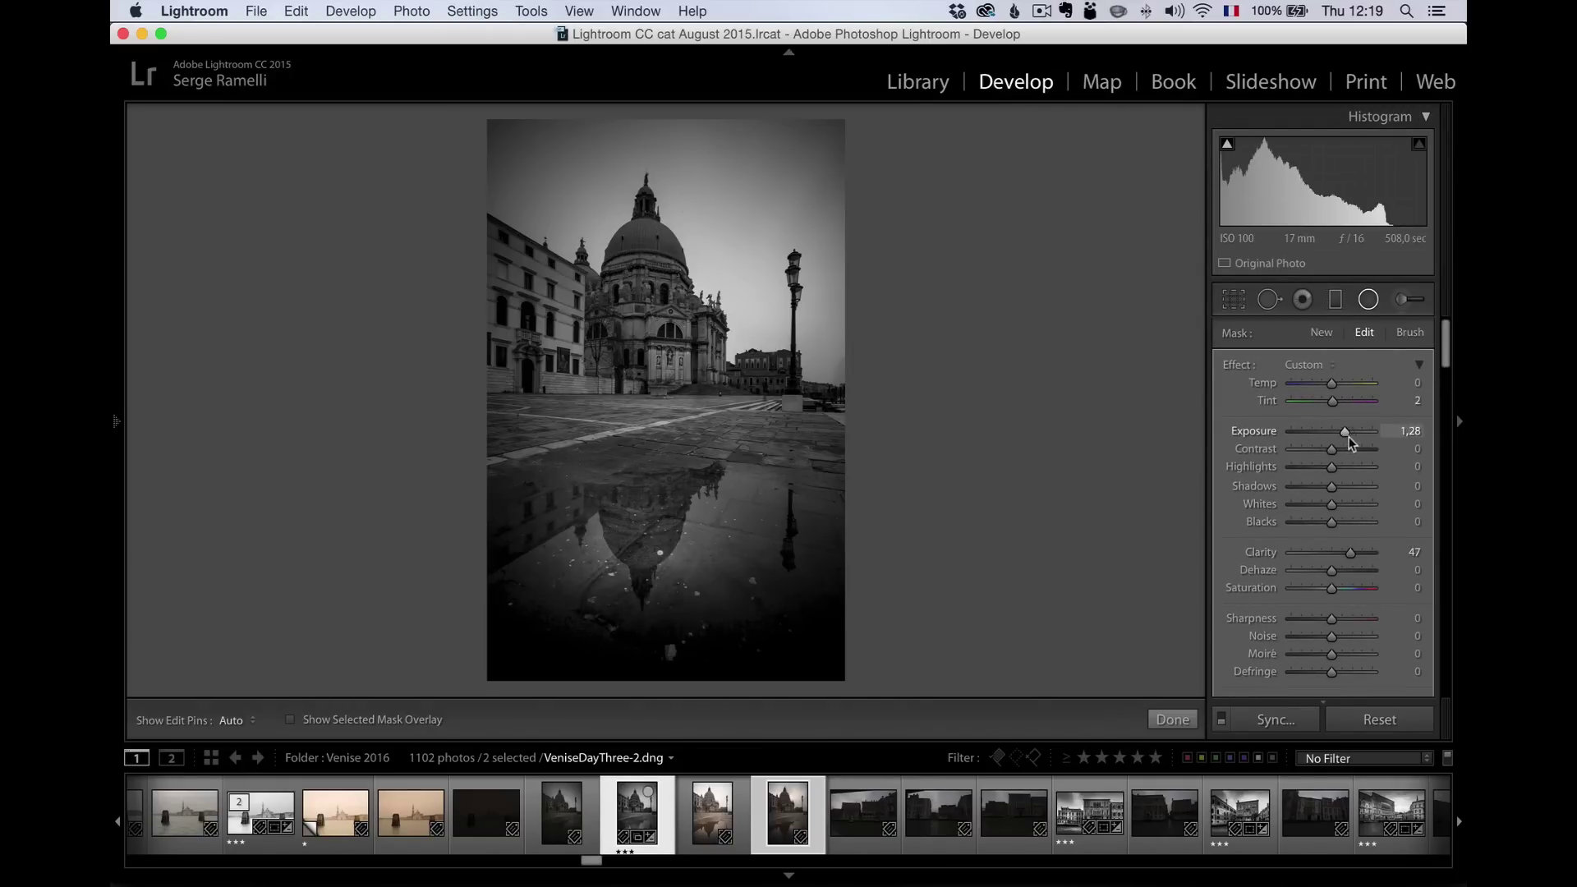
mouse_move(640, 553)
mouse_down()
mouse_move(666, 612)
mouse_move(661, 523)
mouse_move(641, 532)
mouse_move(660, 534)
mouse_up()
drag(787, 538, 602, 524)
drag(602, 440, 602, 451)
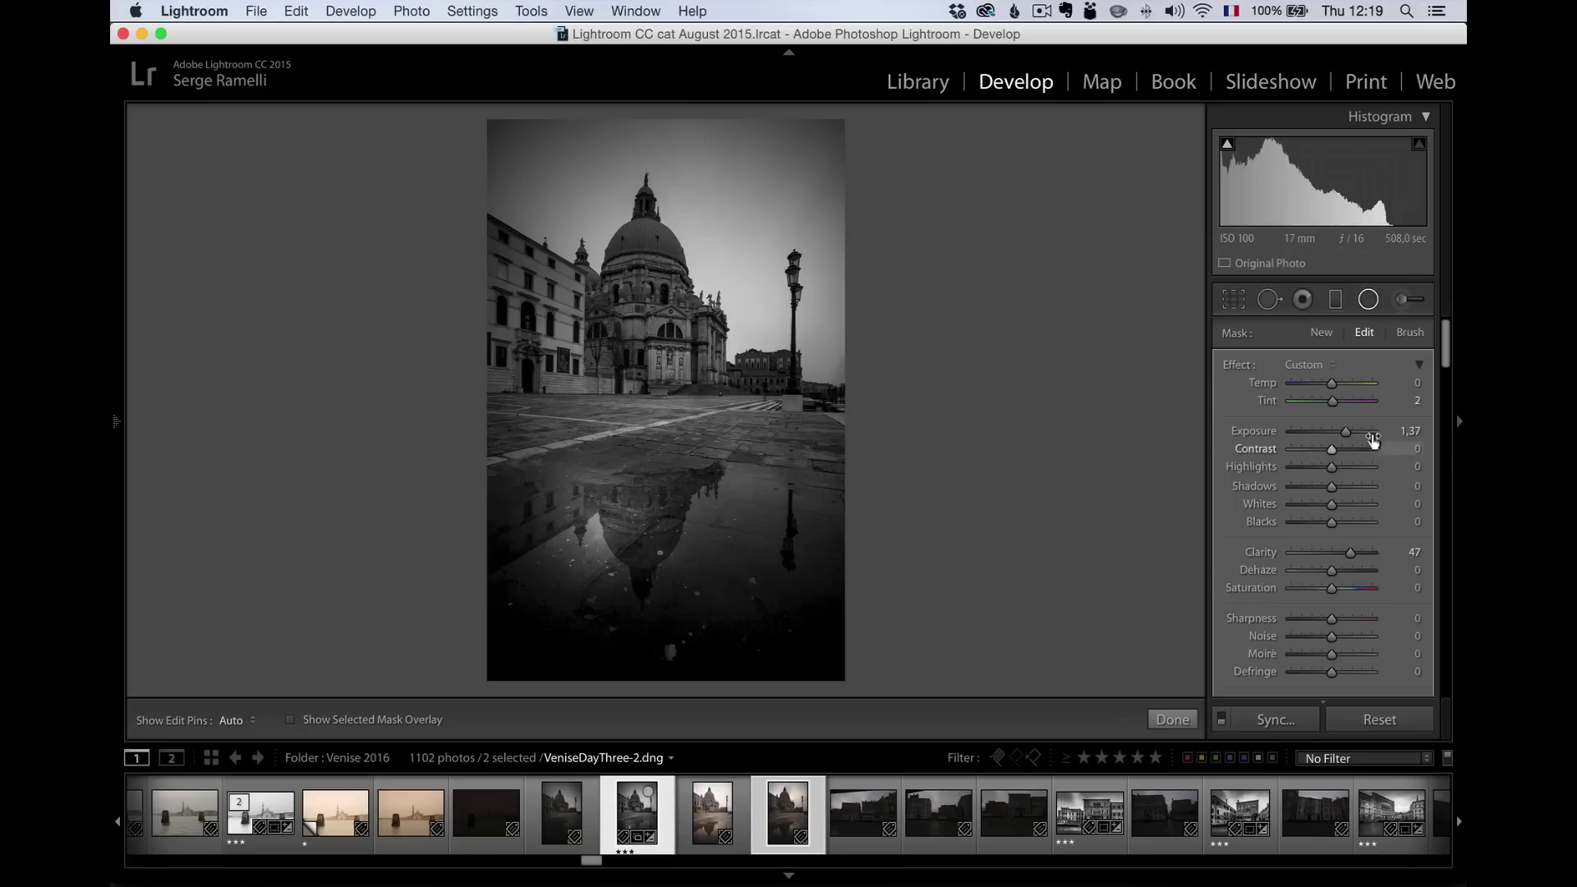
drag(1344, 432, 1345, 434)
Duplicate the reflection's radial filter and move the copy to the puddle's lower right.
right_click(600, 523)
click(626, 538)
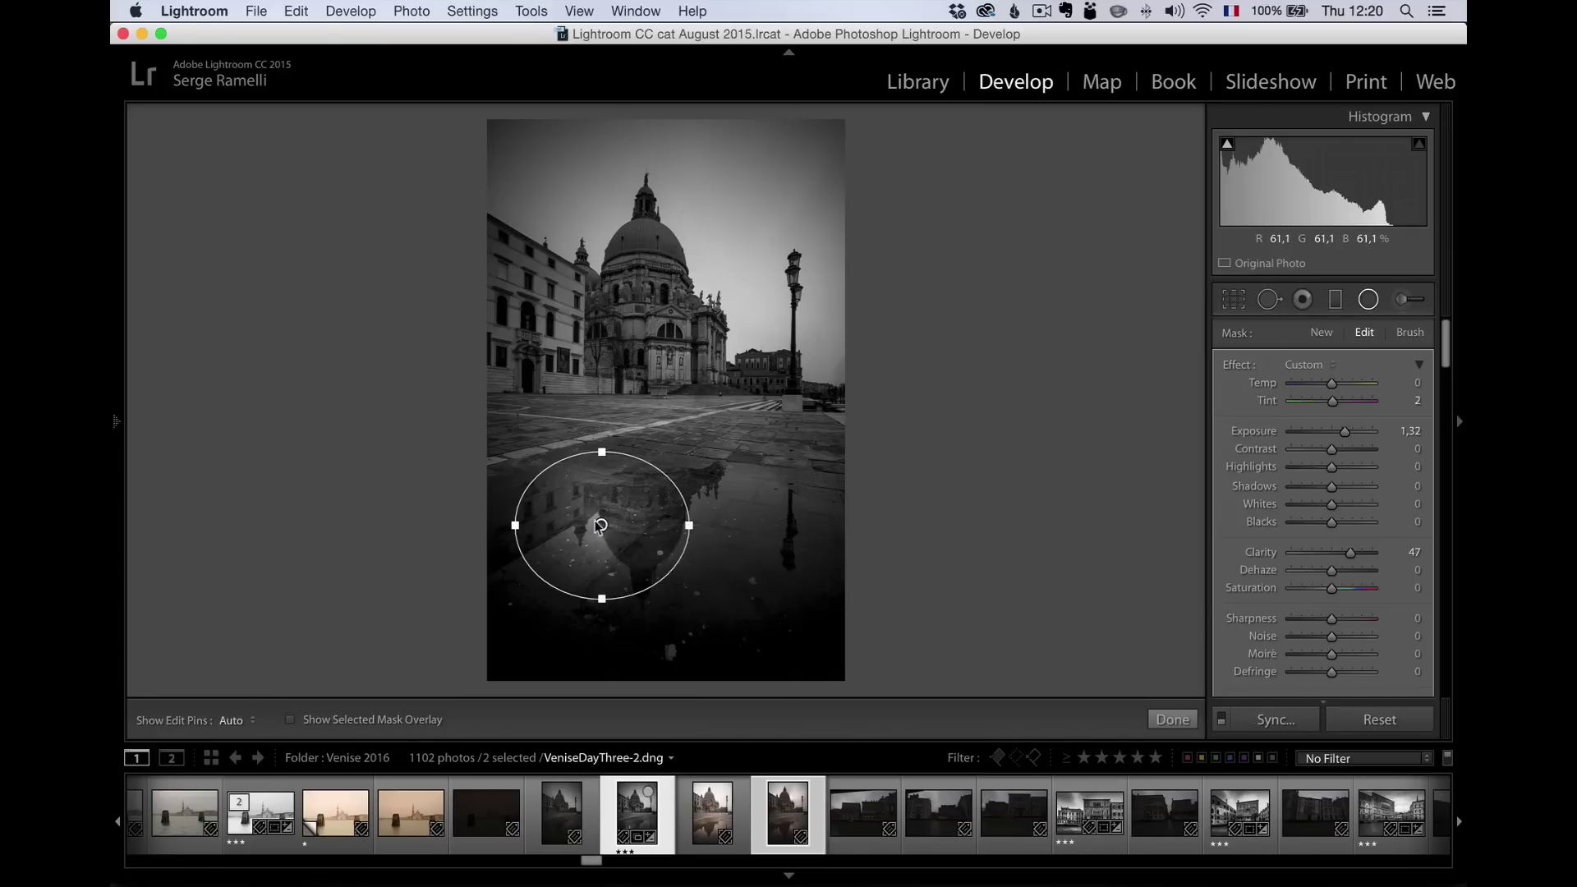
drag(601, 529, 717, 576)
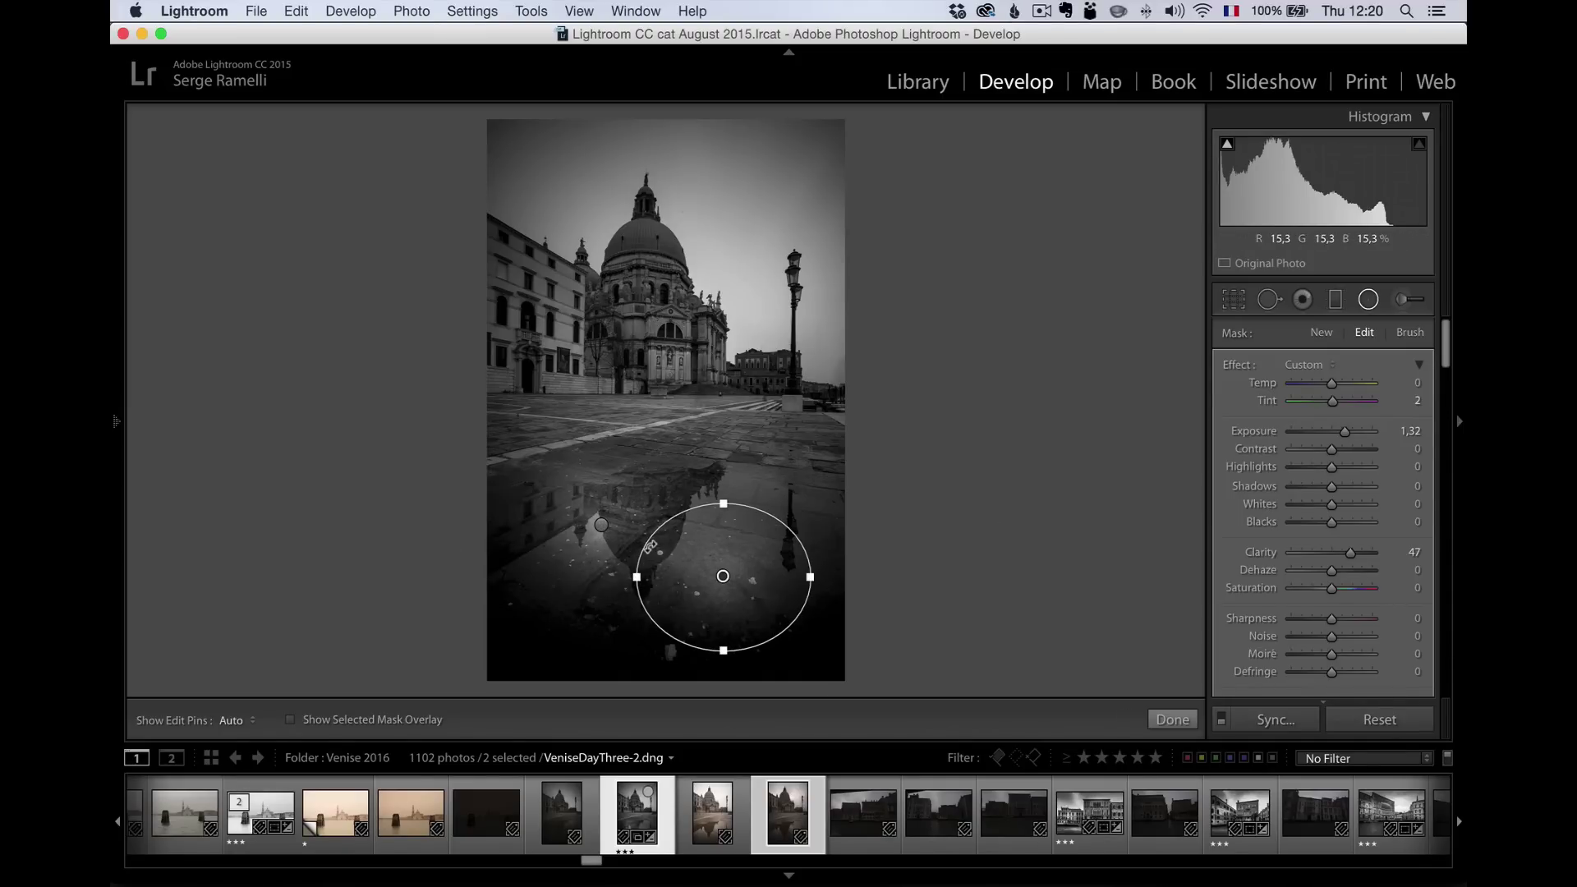
right_click(722, 576)
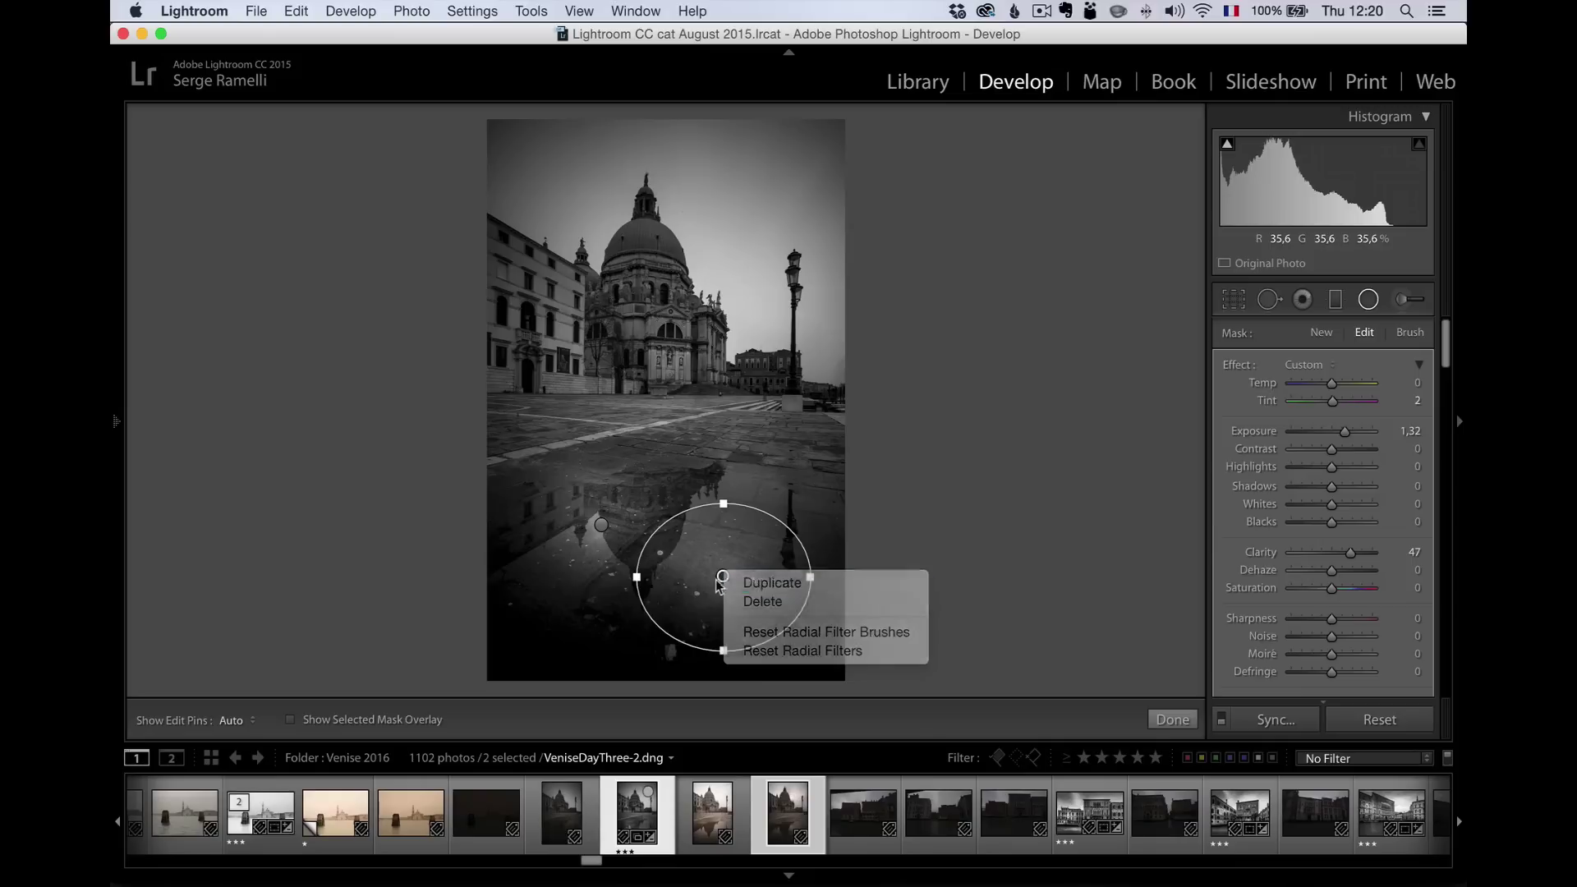
Duplicate the puddle radial filter and reshape the copy into a circle over the dome.
click(755, 582)
drag(722, 576, 684, 318)
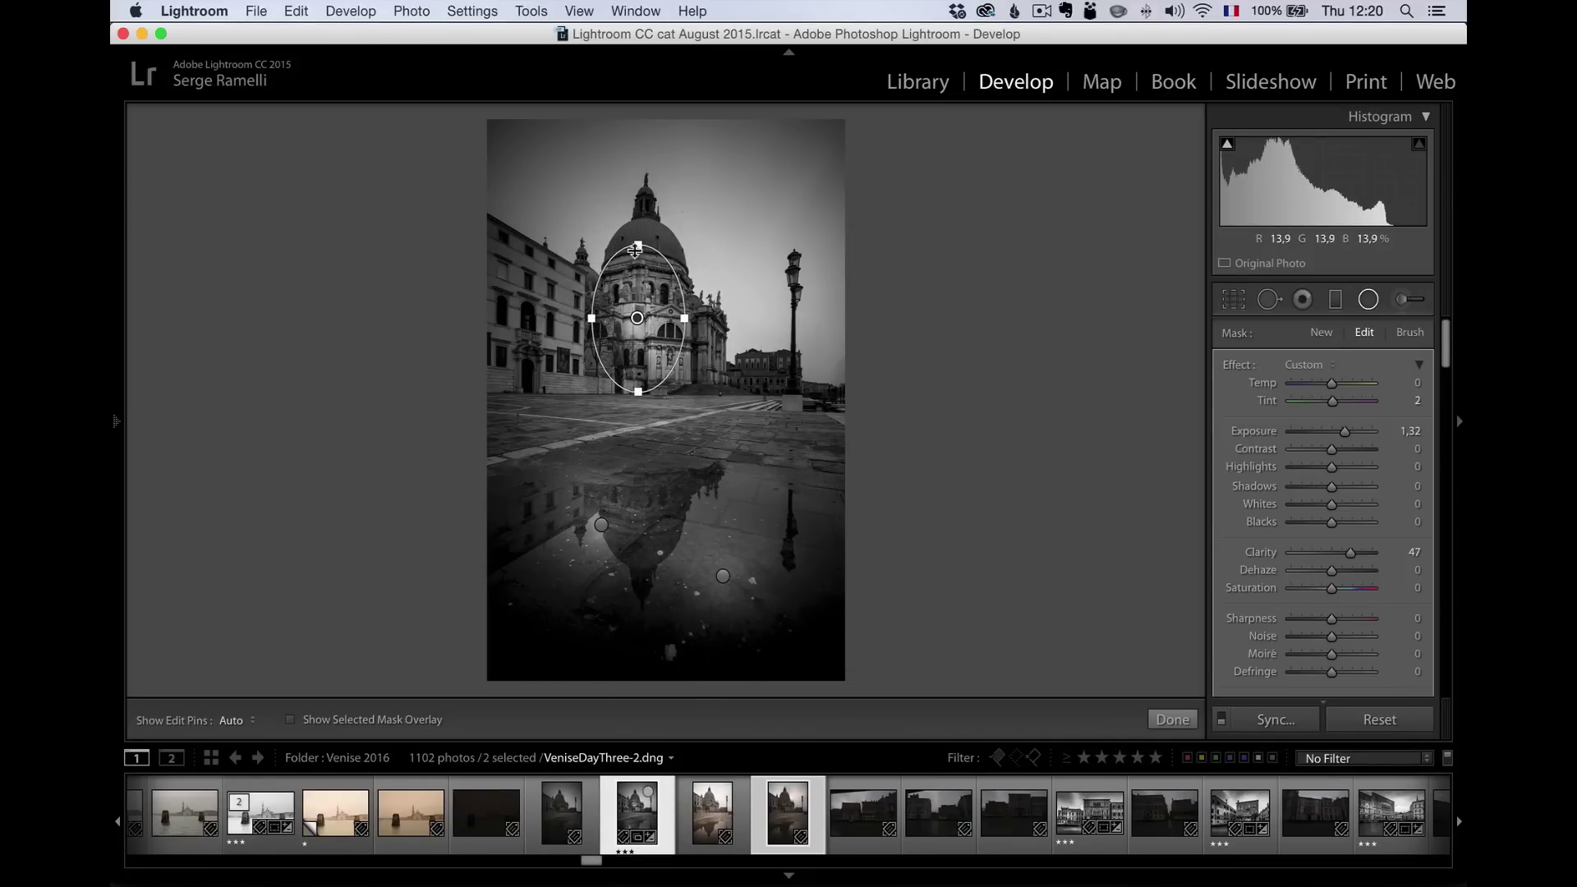
drag(635, 249, 643, 290)
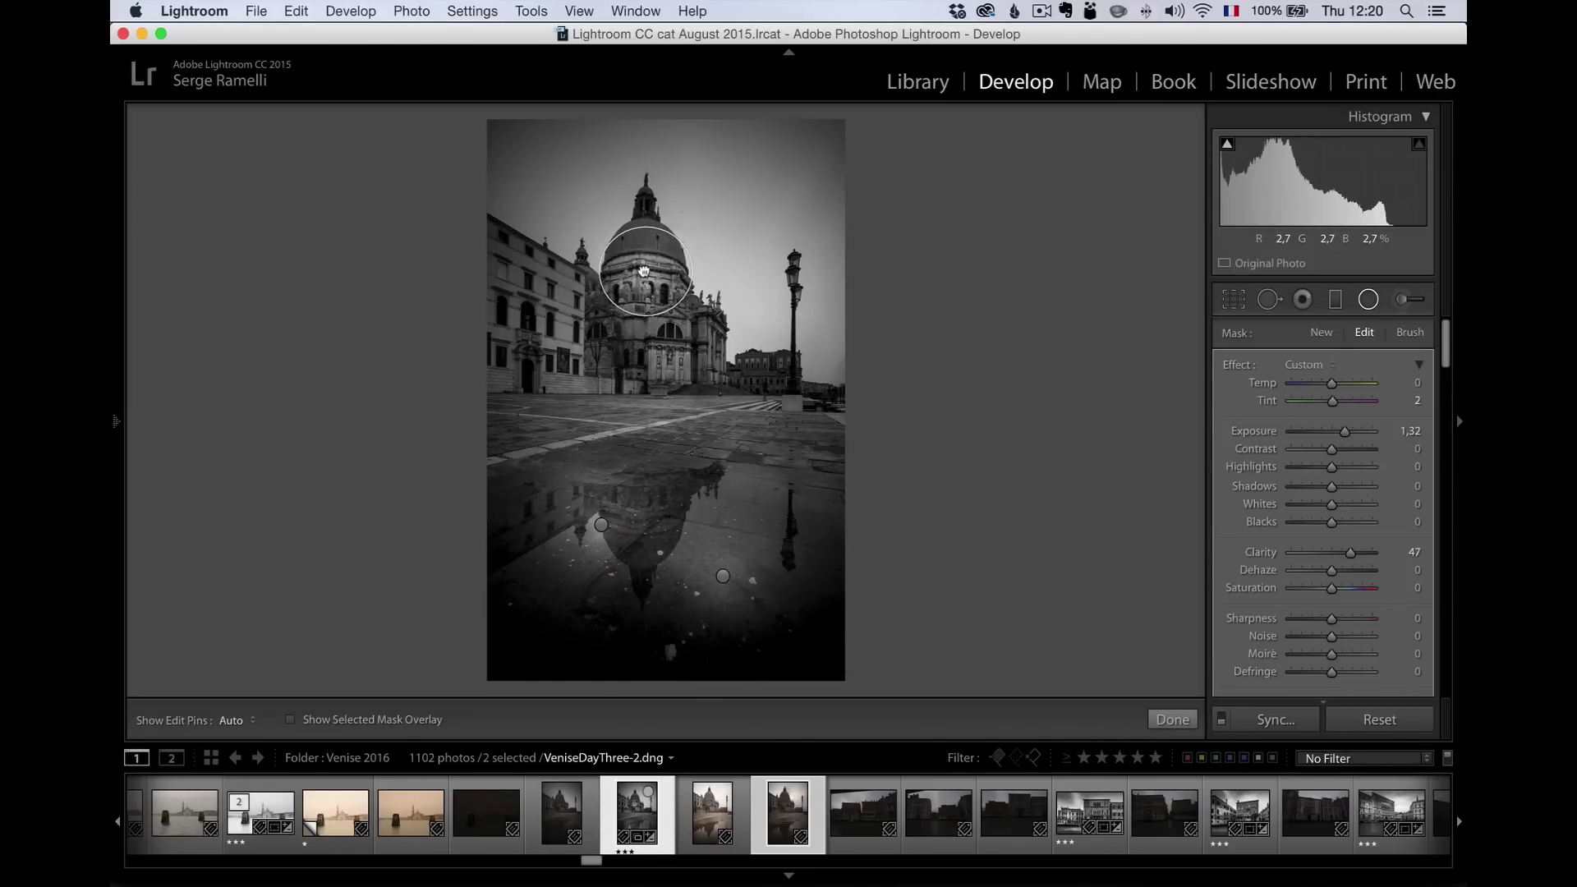
Duplicate the dome filter onto the church facade and lower its Exposure to 0.89.
right_click(644, 271)
click(675, 273)
drag(645, 271, 563, 365)
right_click(671, 349)
click(678, 351)
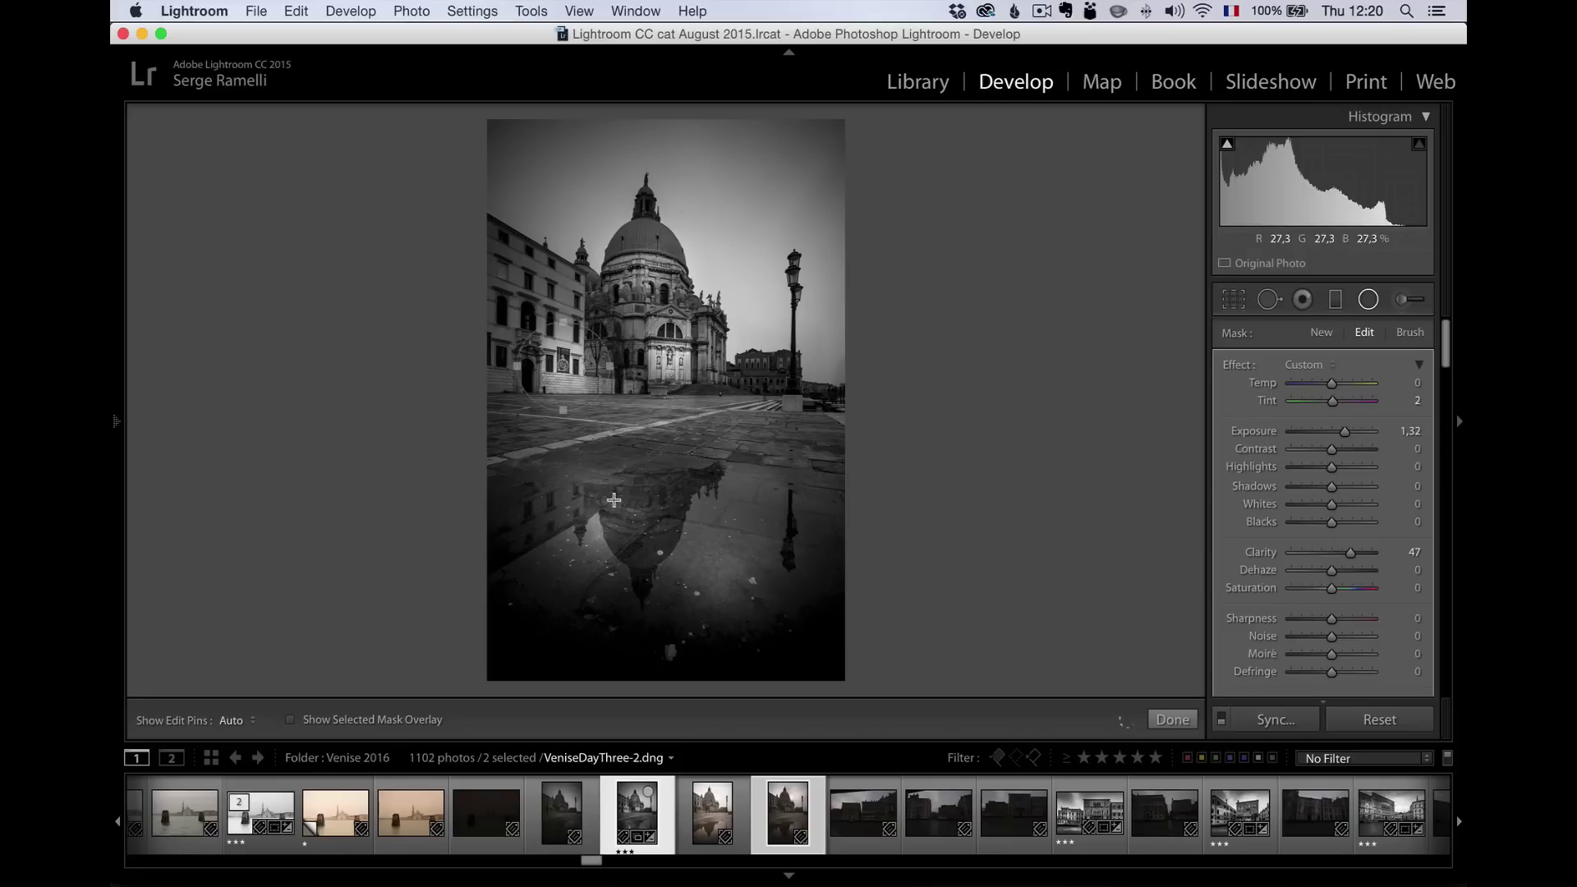
drag(1345, 430, 1338, 430)
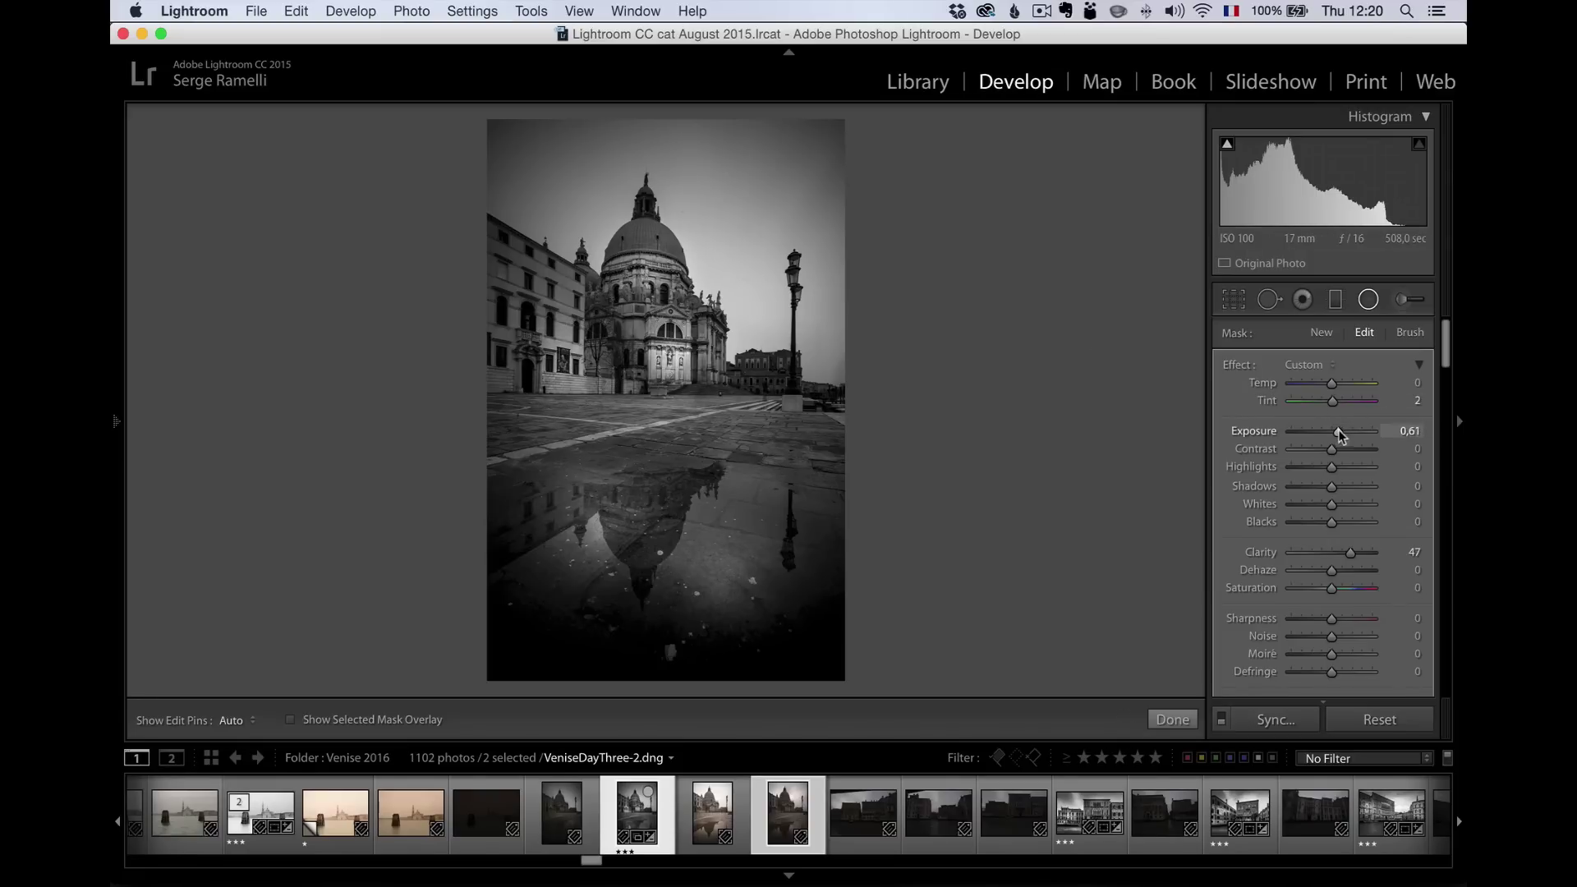
click(672, 348)
drag(1341, 435, 1340, 436)
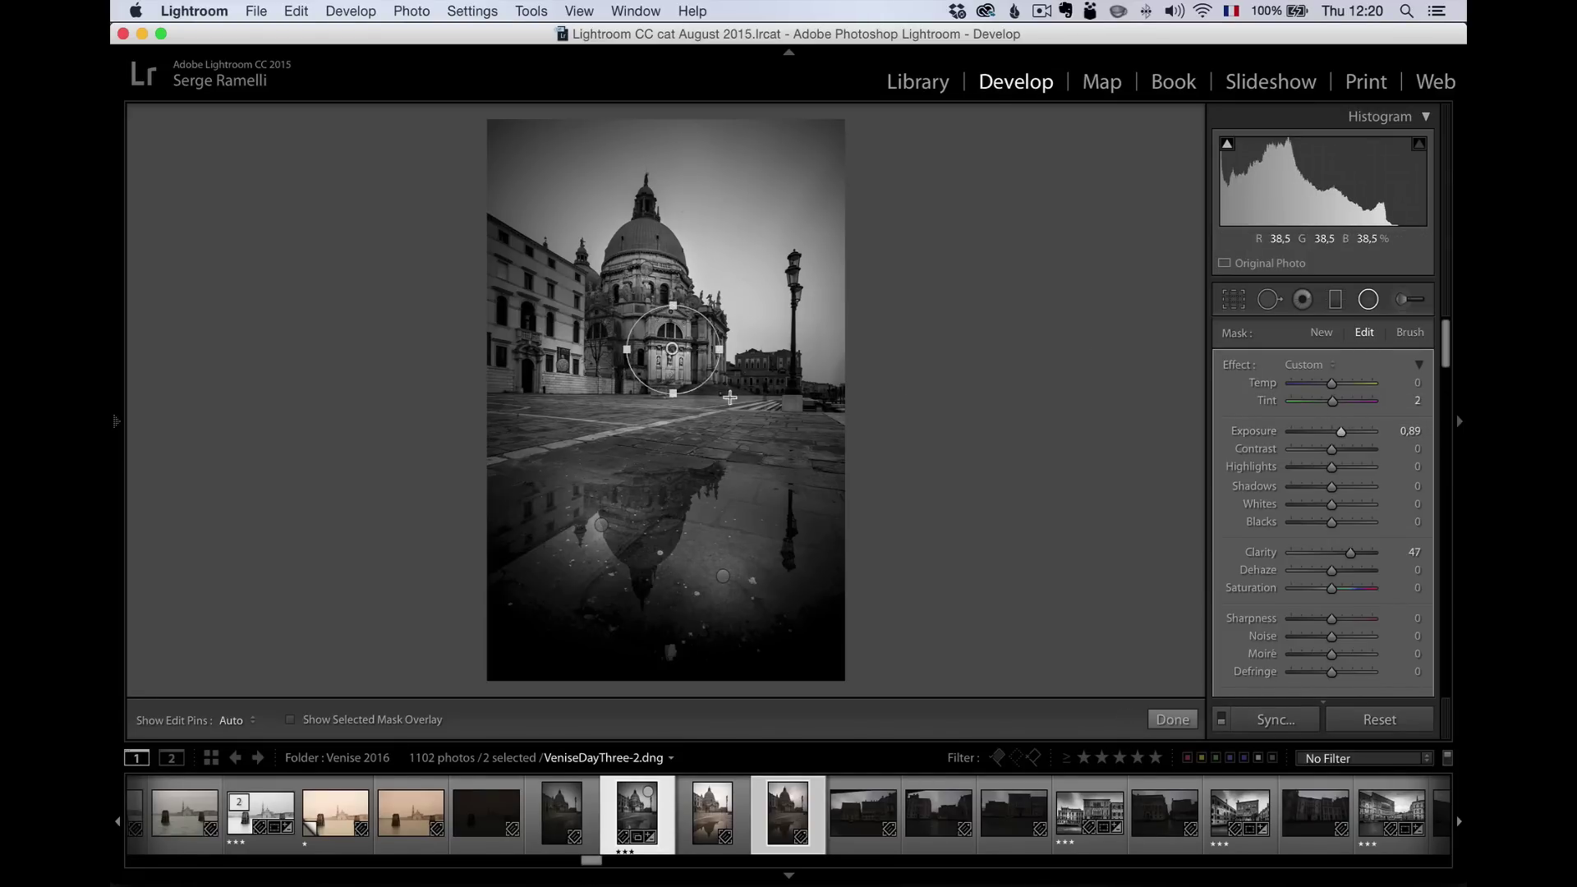
Duplicate the church filter onto the lamppost, widen it and set its Exposure to 1.85.
right_click(671, 351)
click(711, 359)
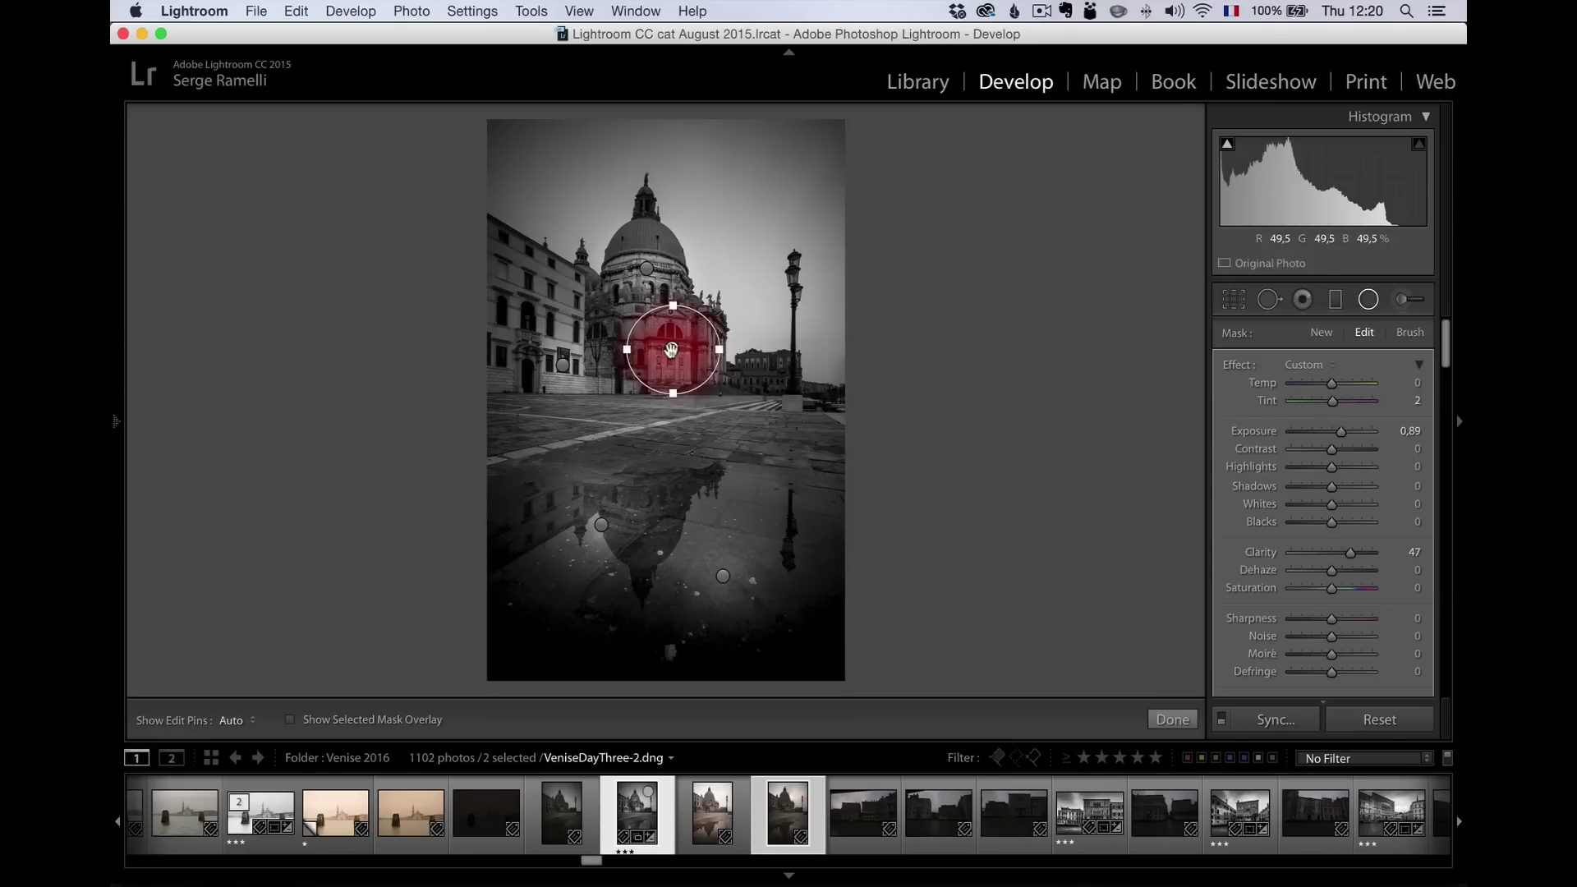
drag(671, 349, 752, 262)
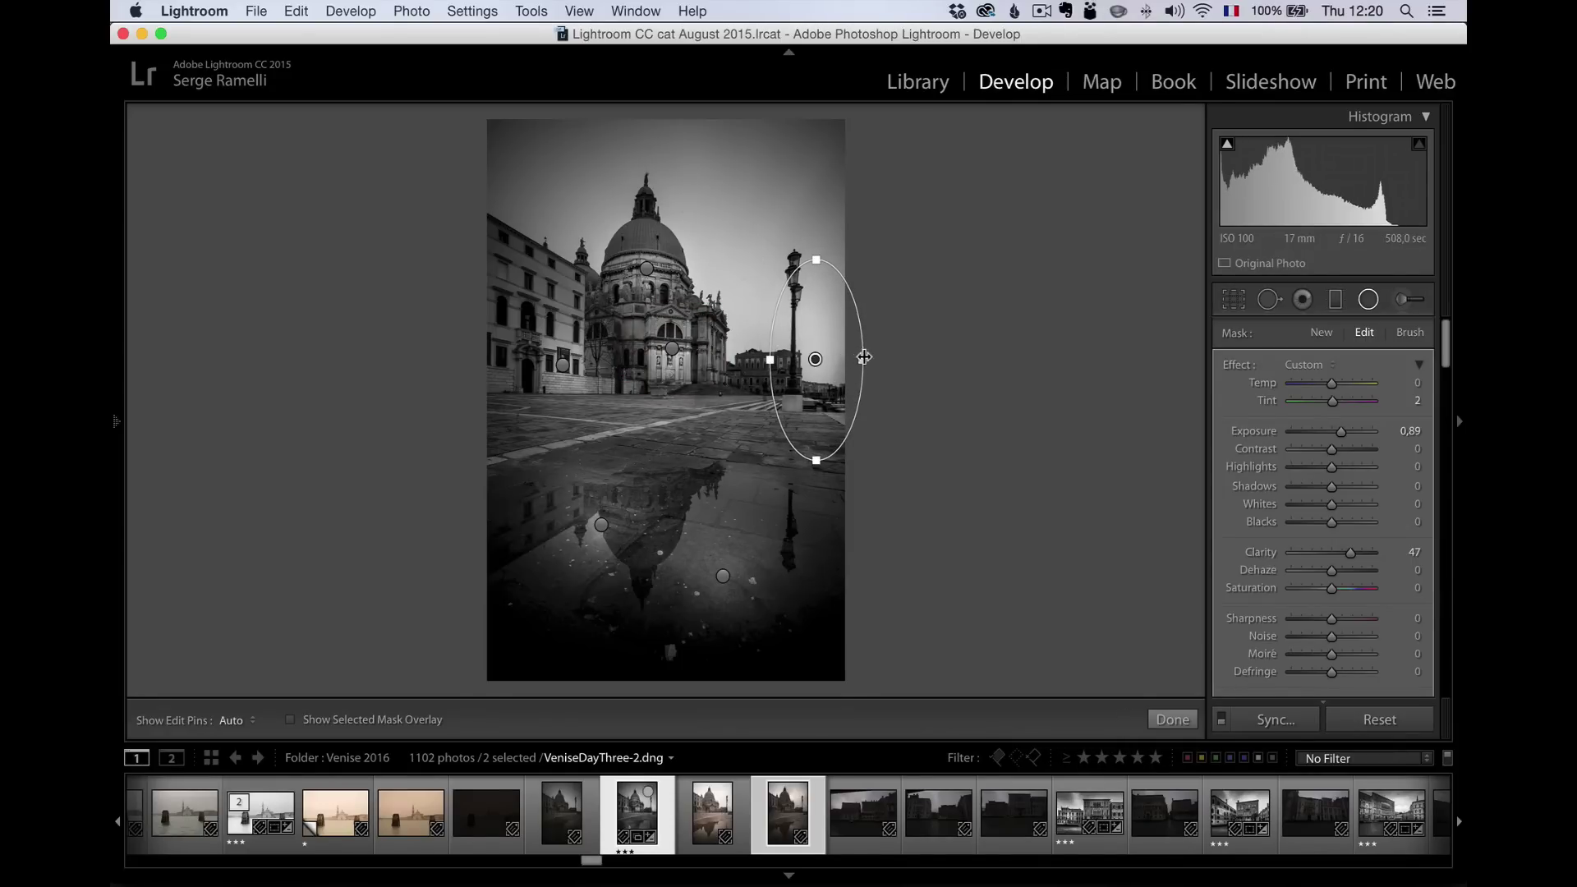
drag(862, 359, 791, 349)
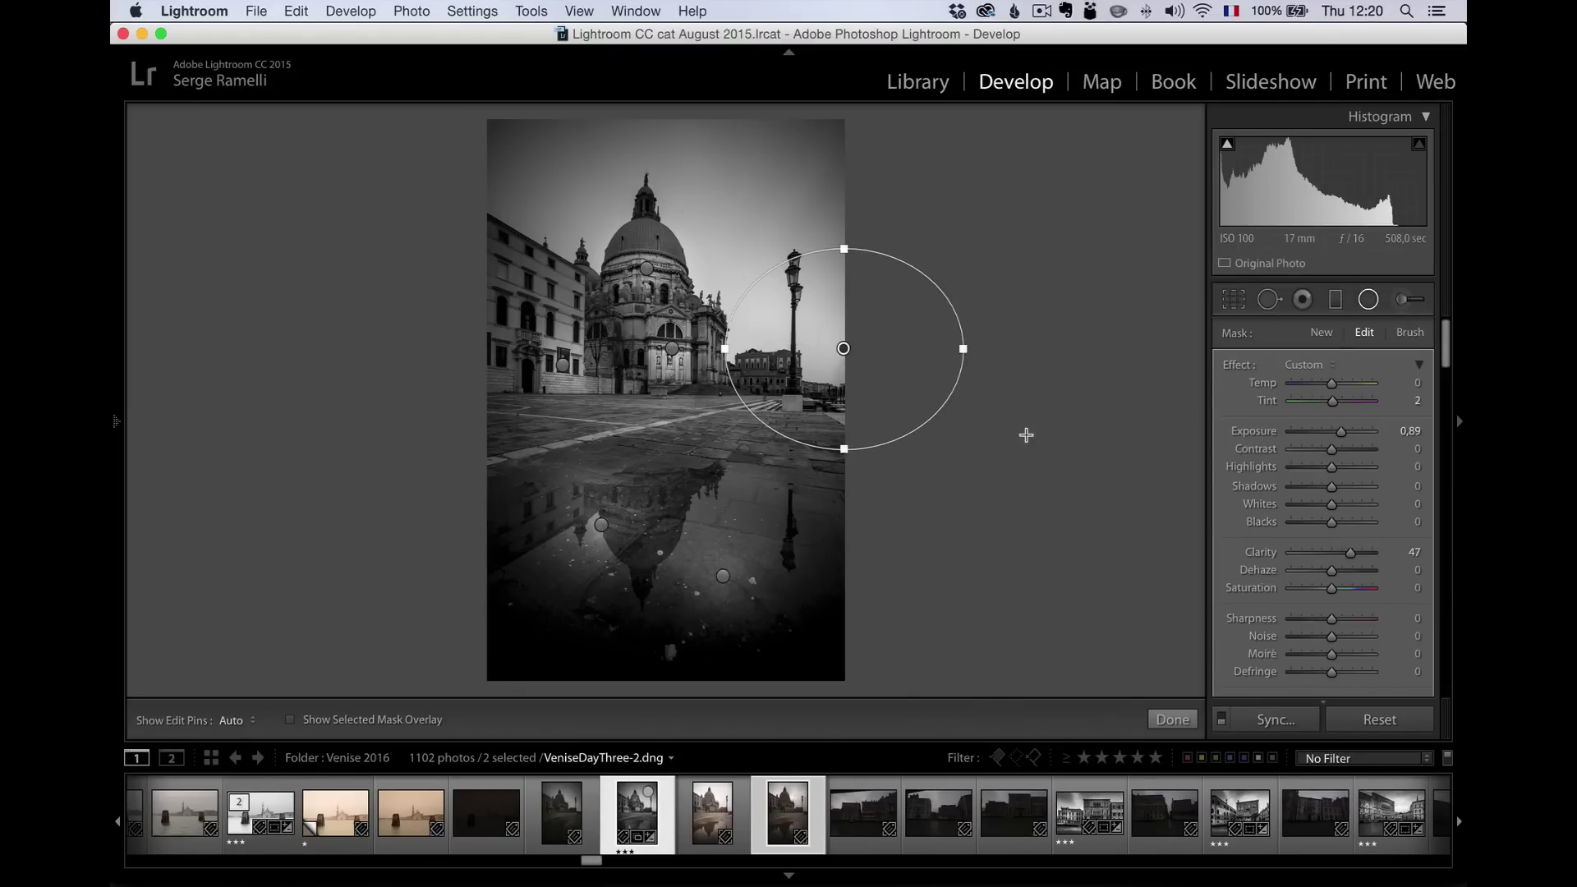
click(672, 349)
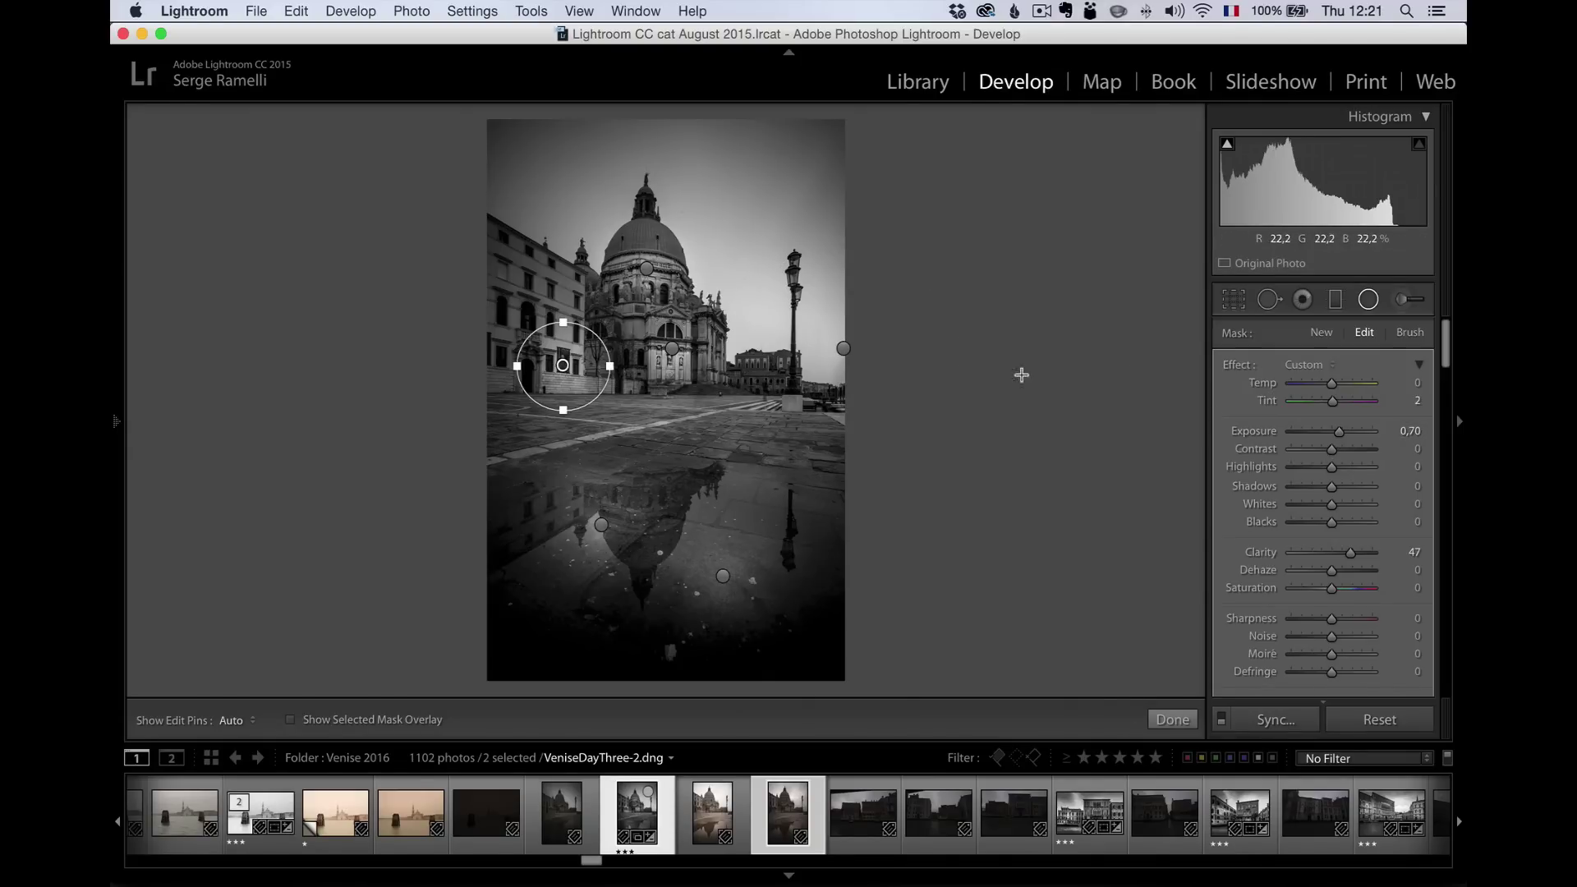
drag(1338, 431, 1335, 431)
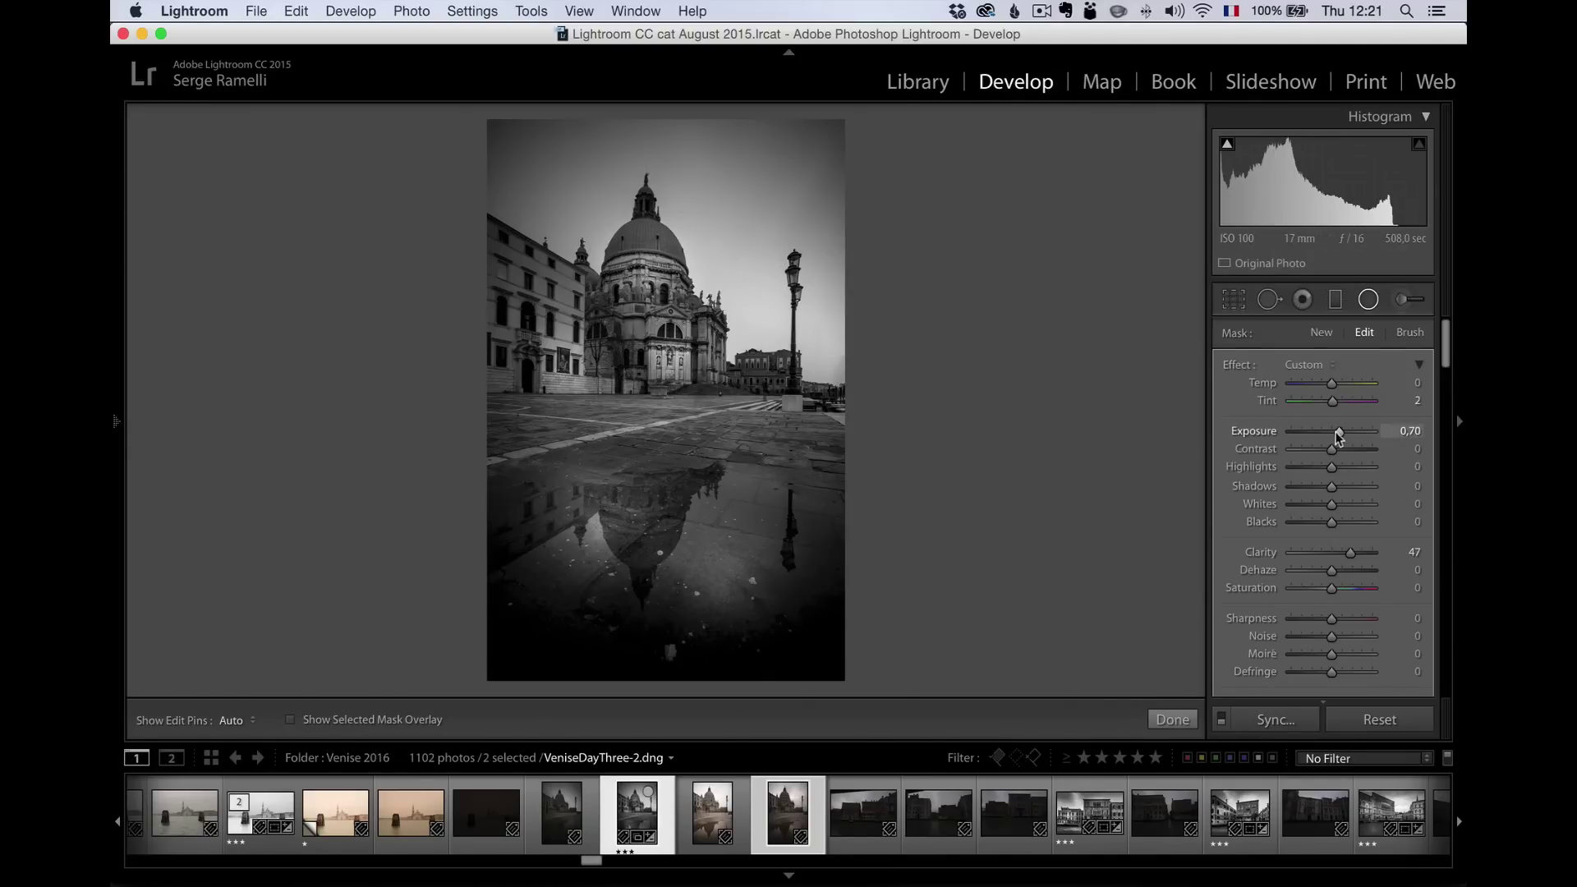
click(844, 348)
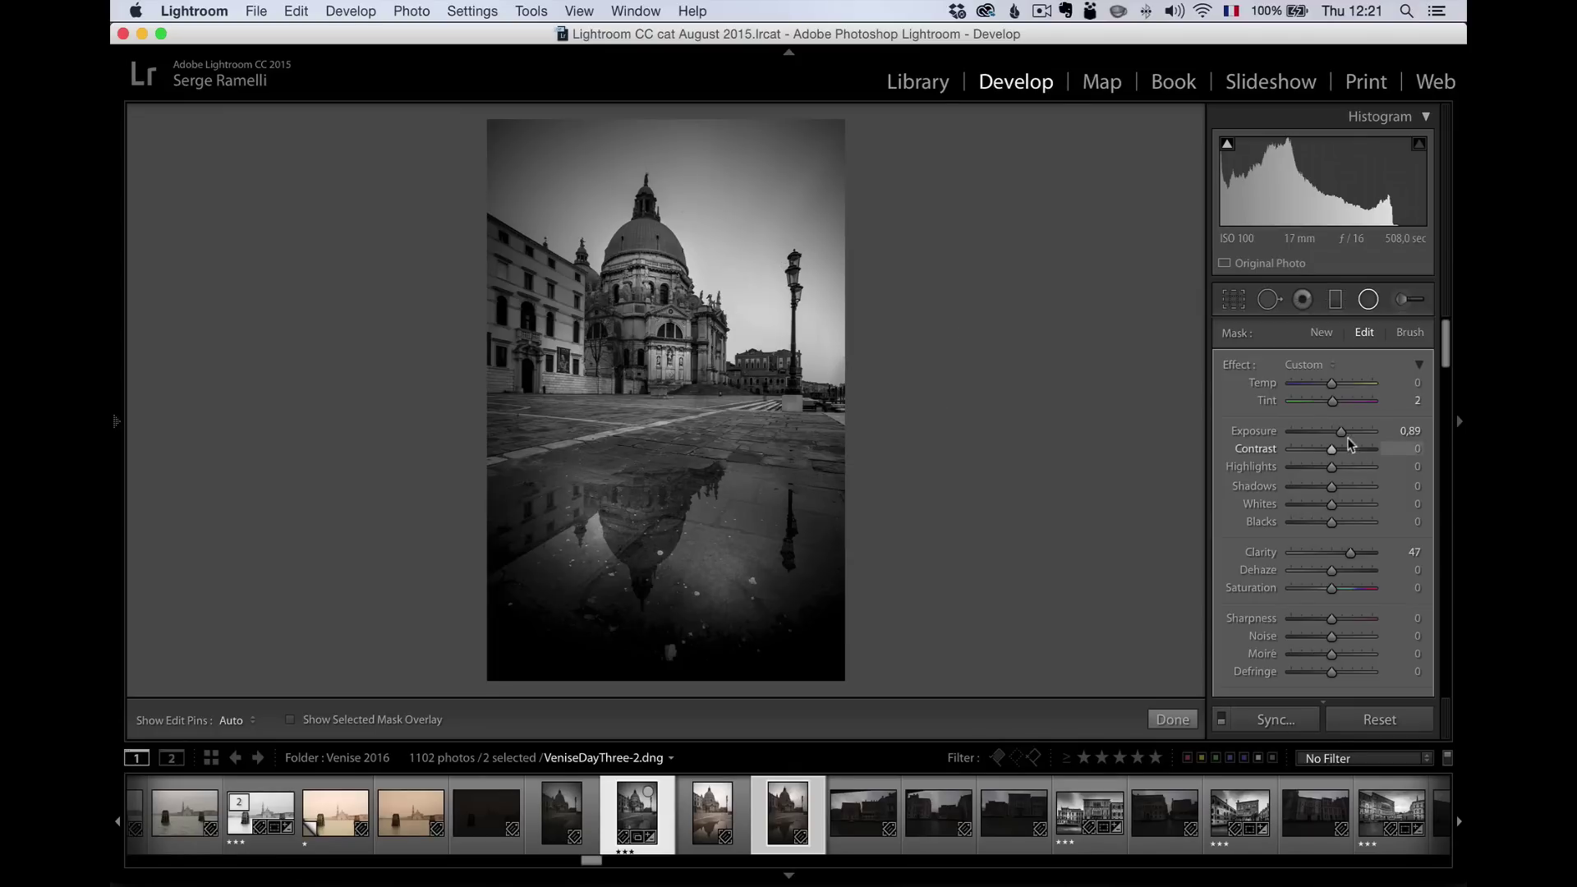
drag(1341, 431, 1365, 431)
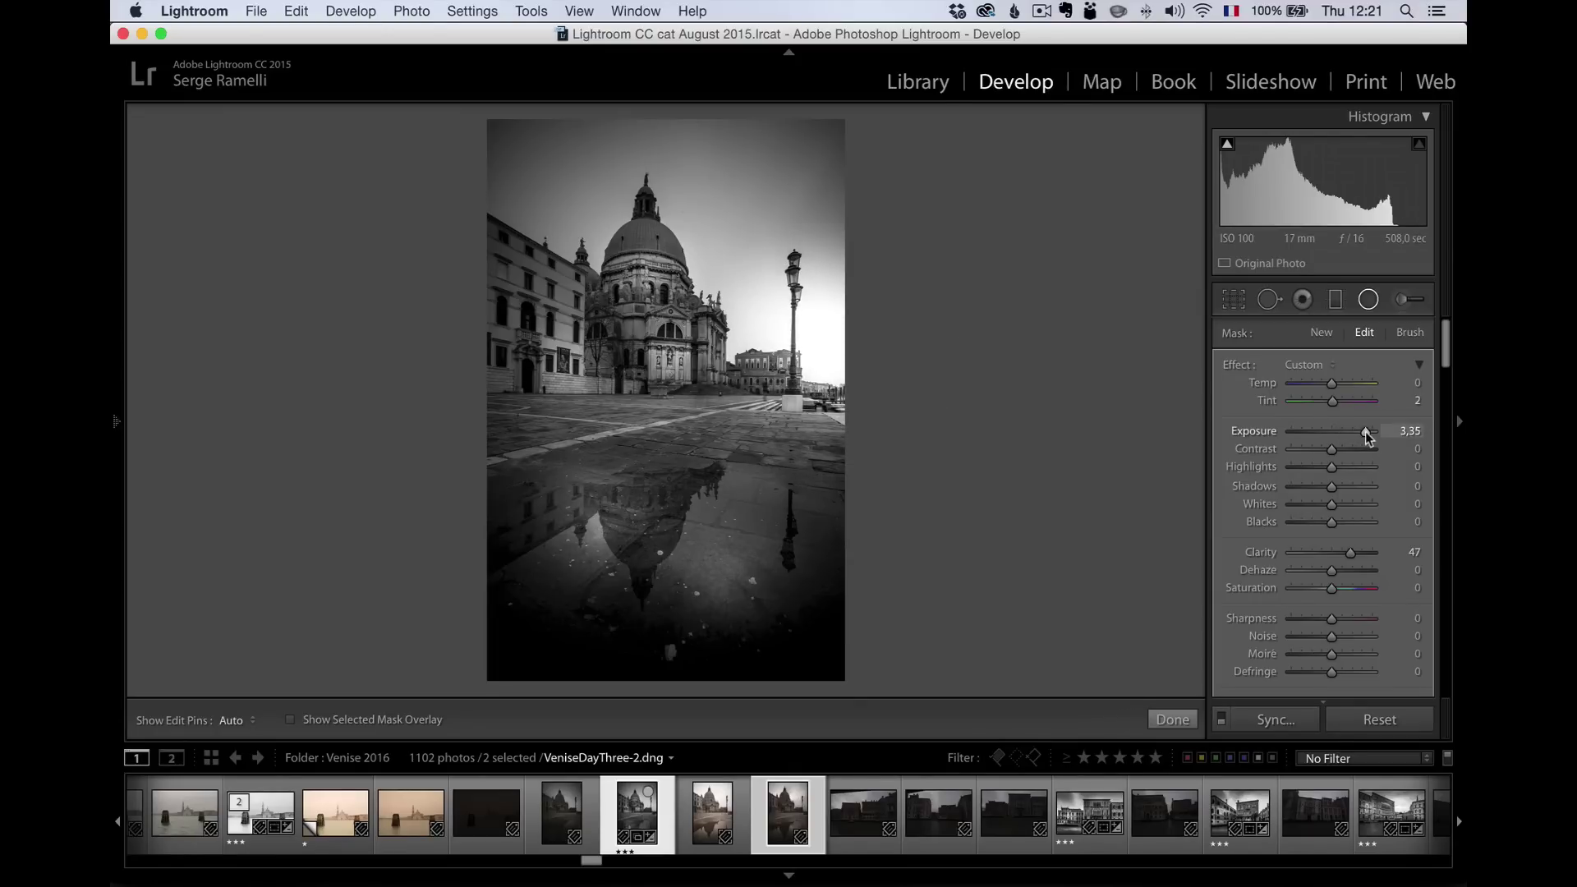
drag(843, 350, 825, 386)
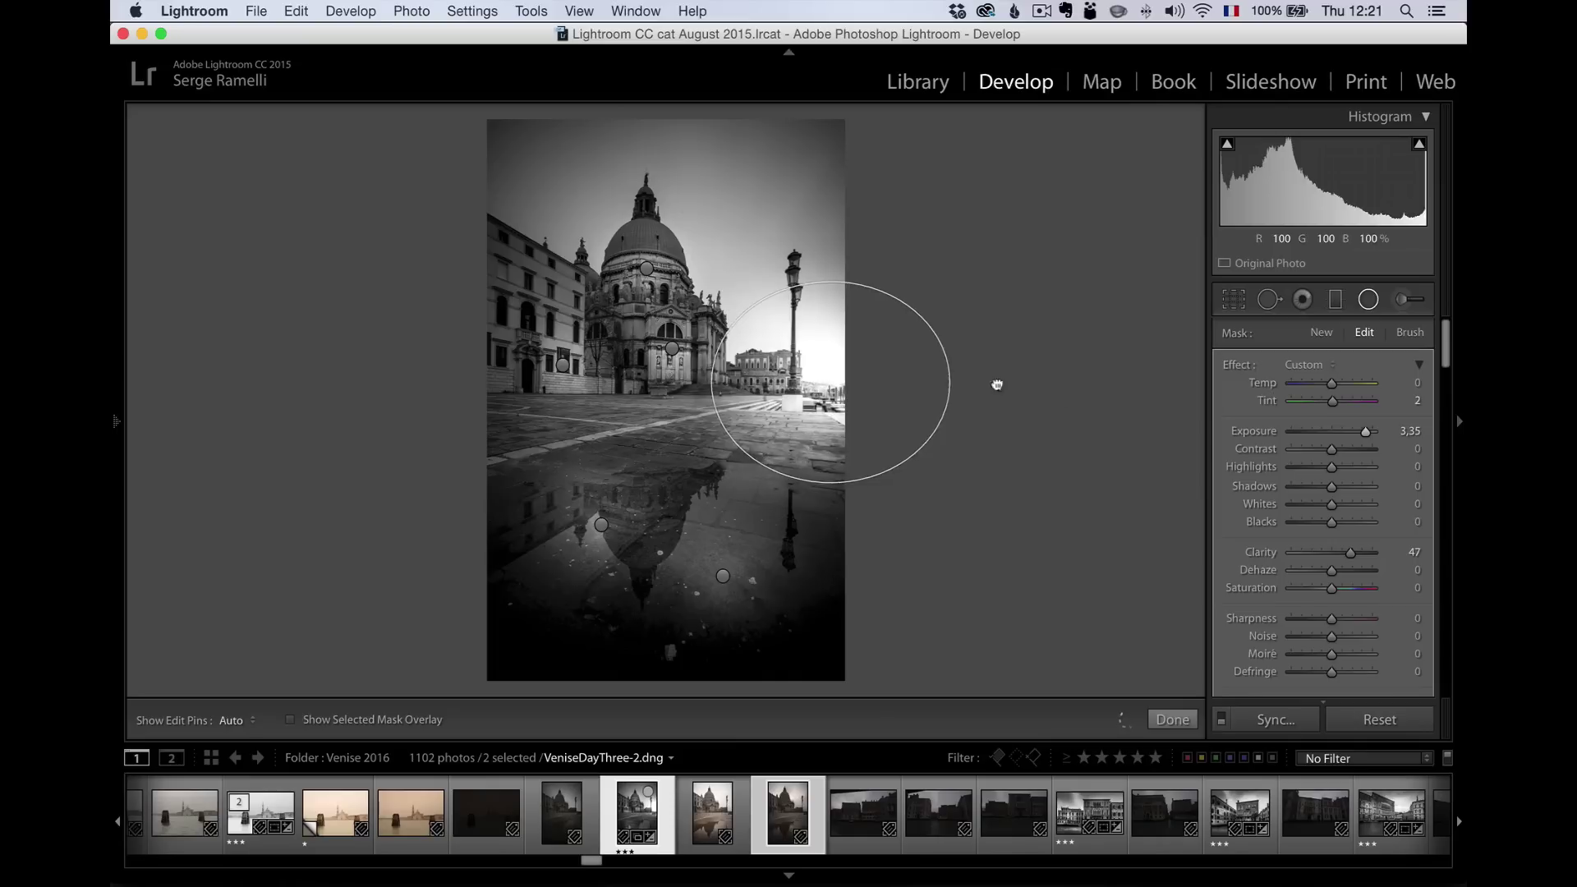
drag(1365, 432, 1347, 433)
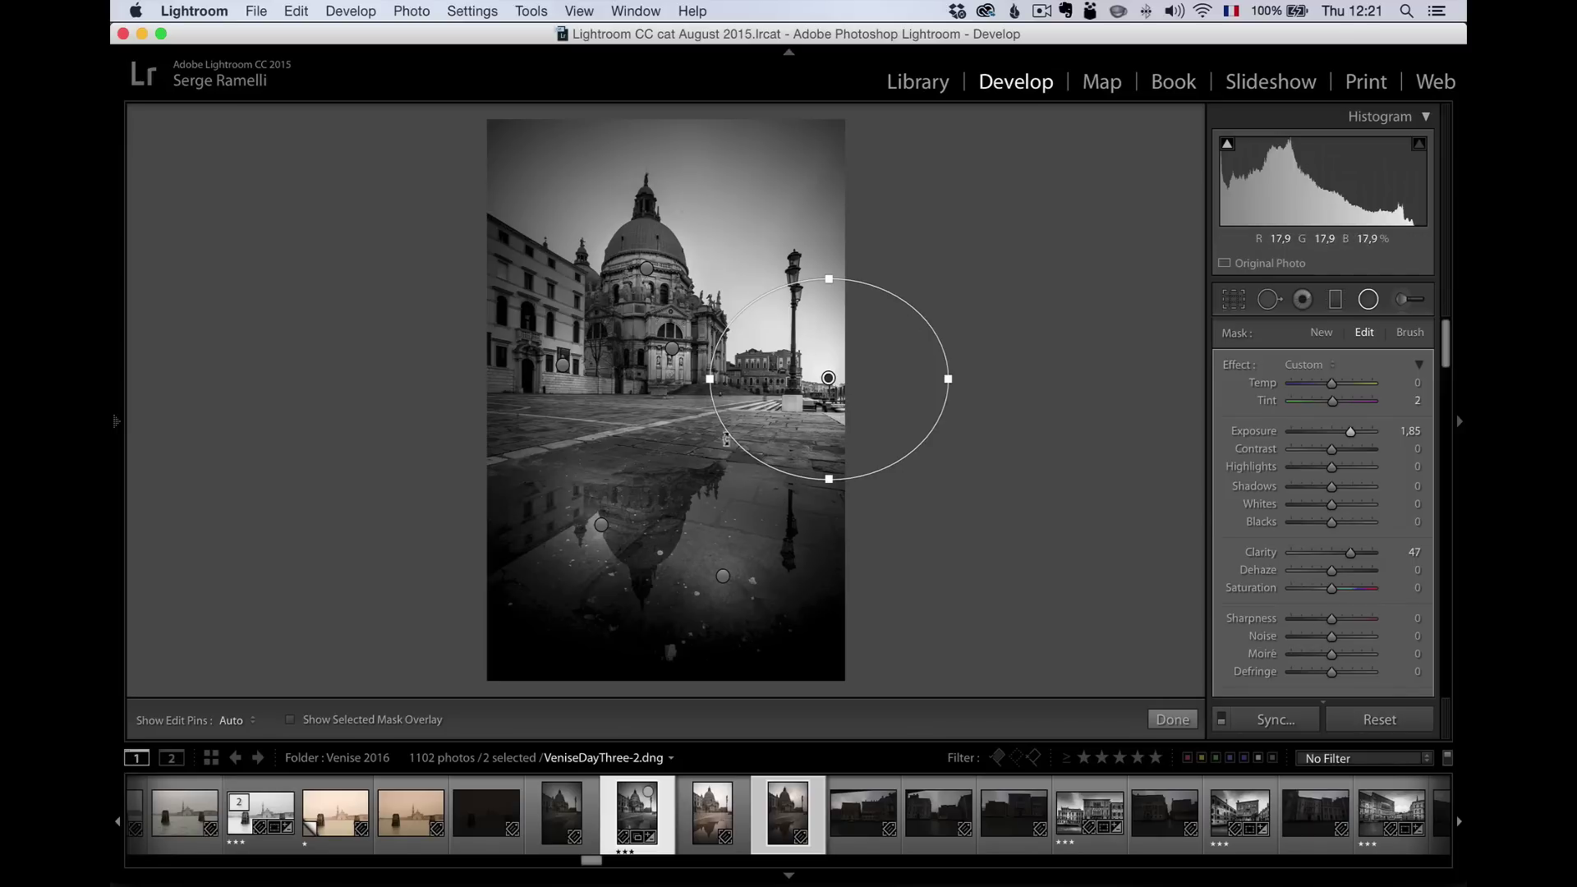
click(1175, 718)
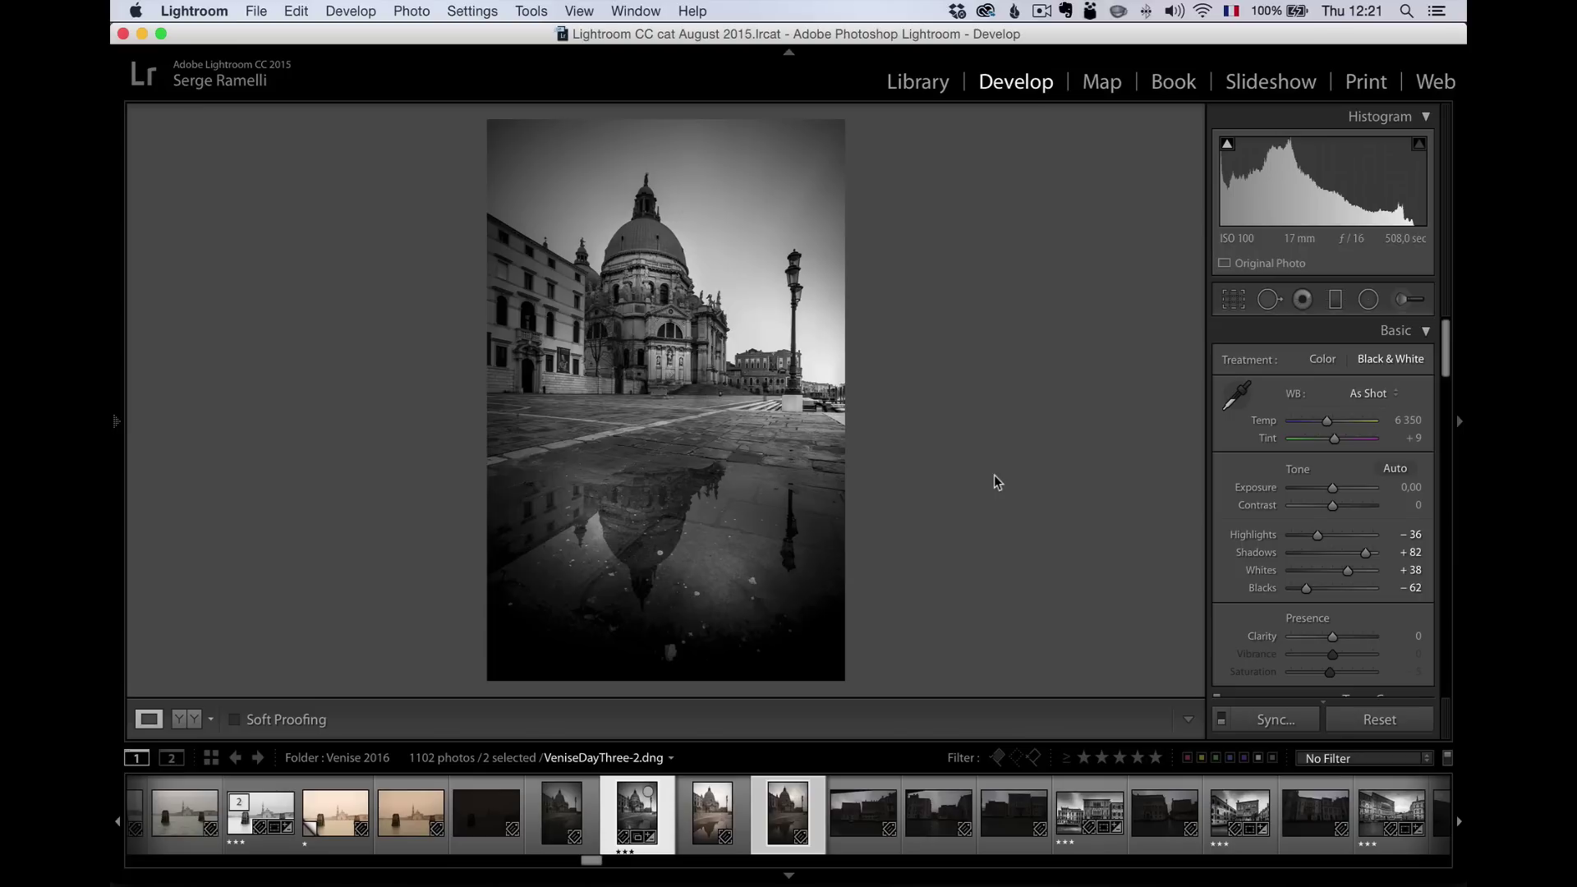
Drag a graduated filter over the bottom of the puddle and set its Exposure to 2.43.
scroll(1347, 492, down, 5)
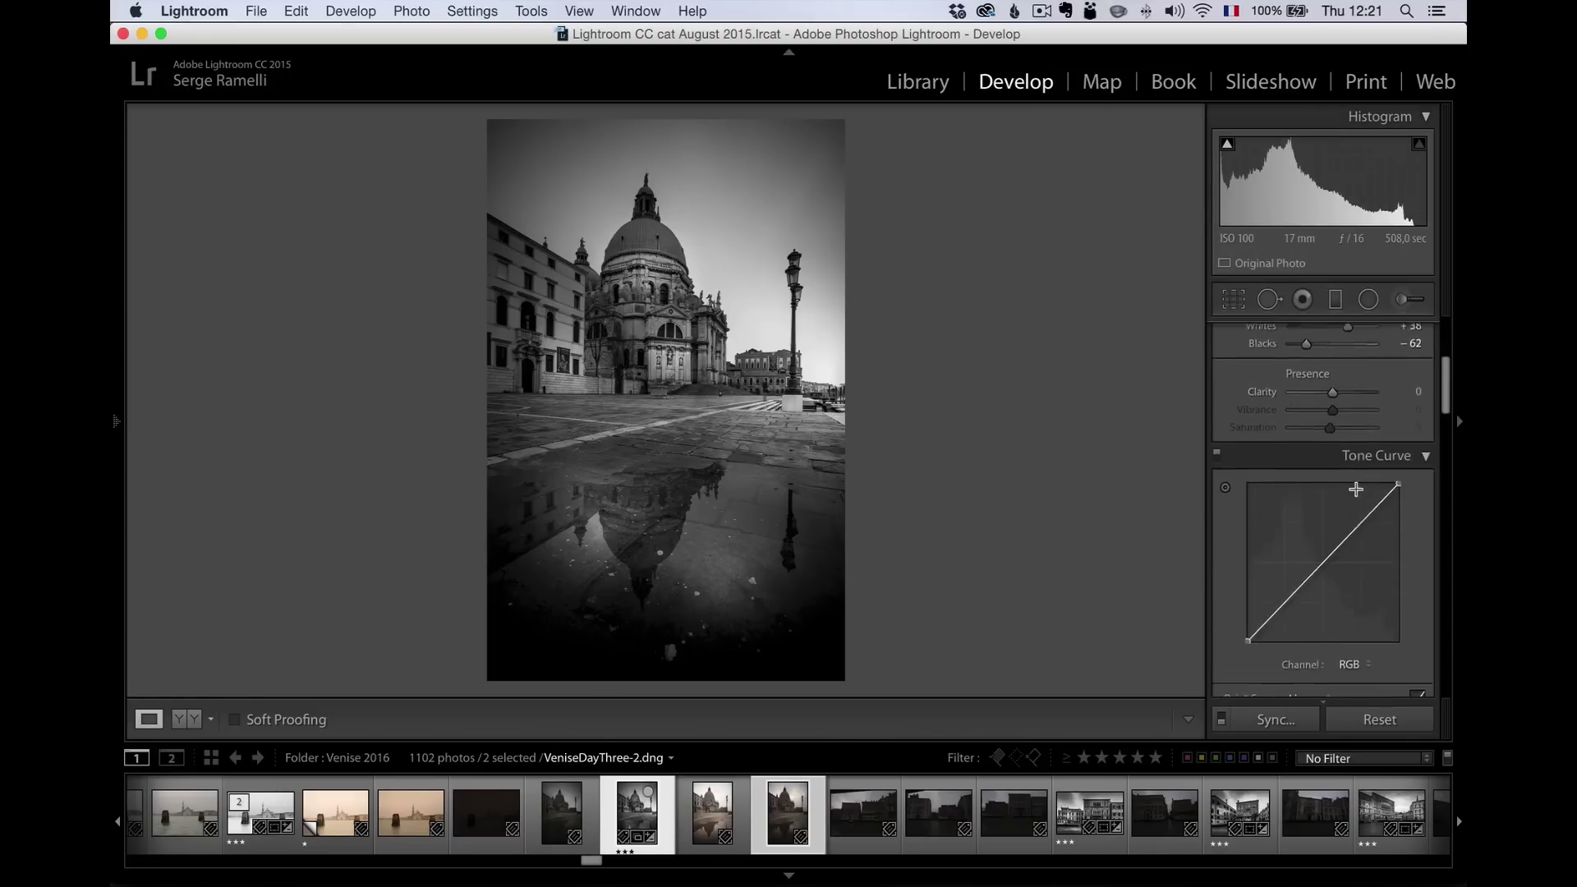
scroll(1356, 489, up, 2)
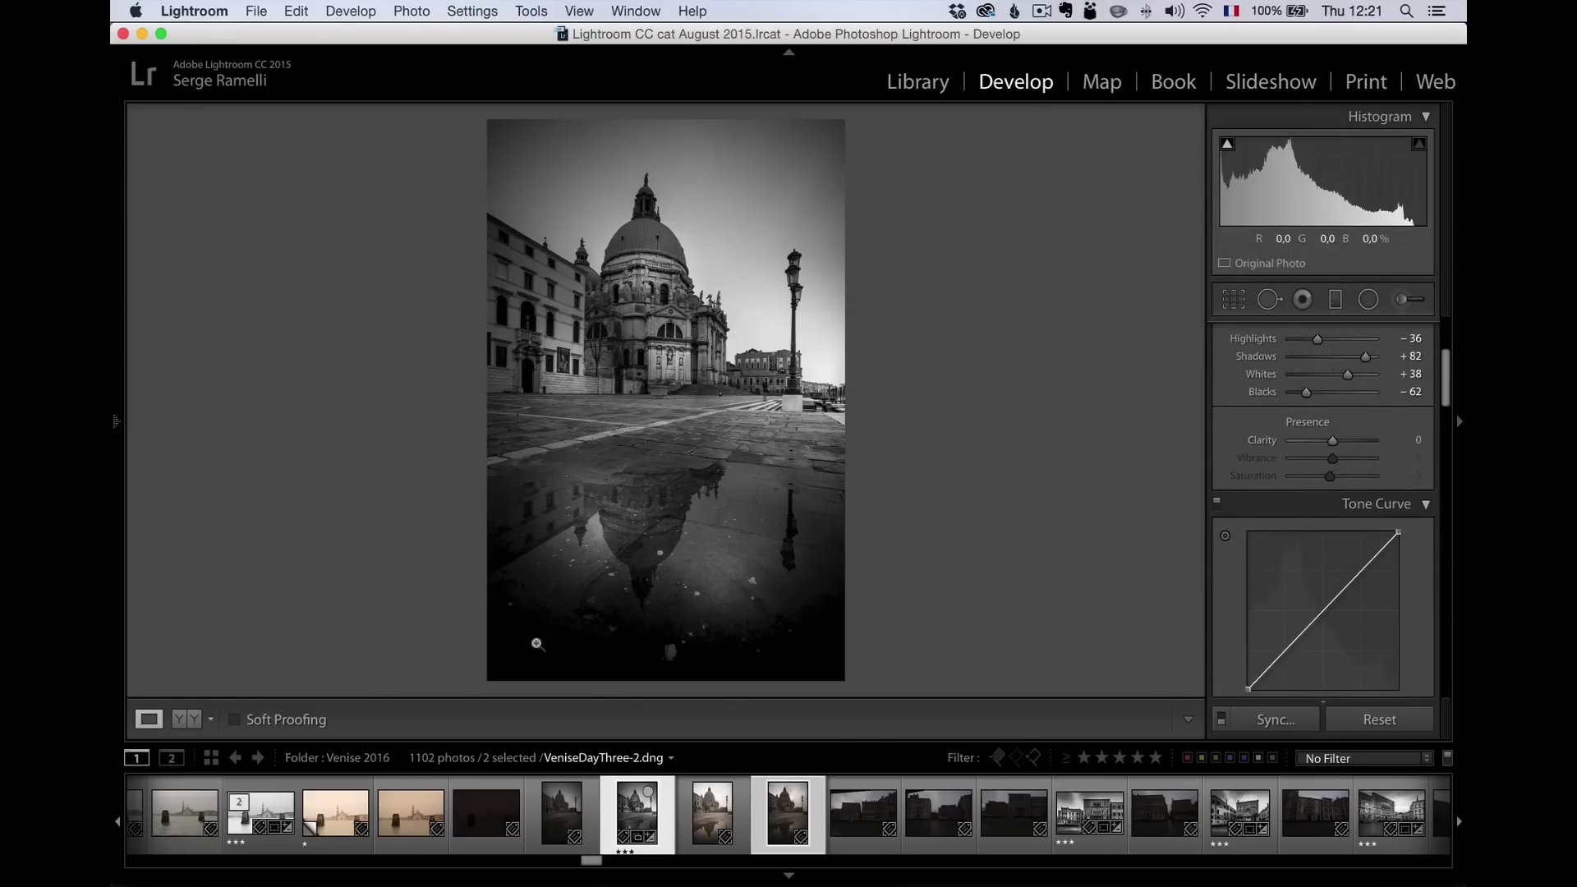
click(1335, 299)
drag(665, 599, 666, 494)
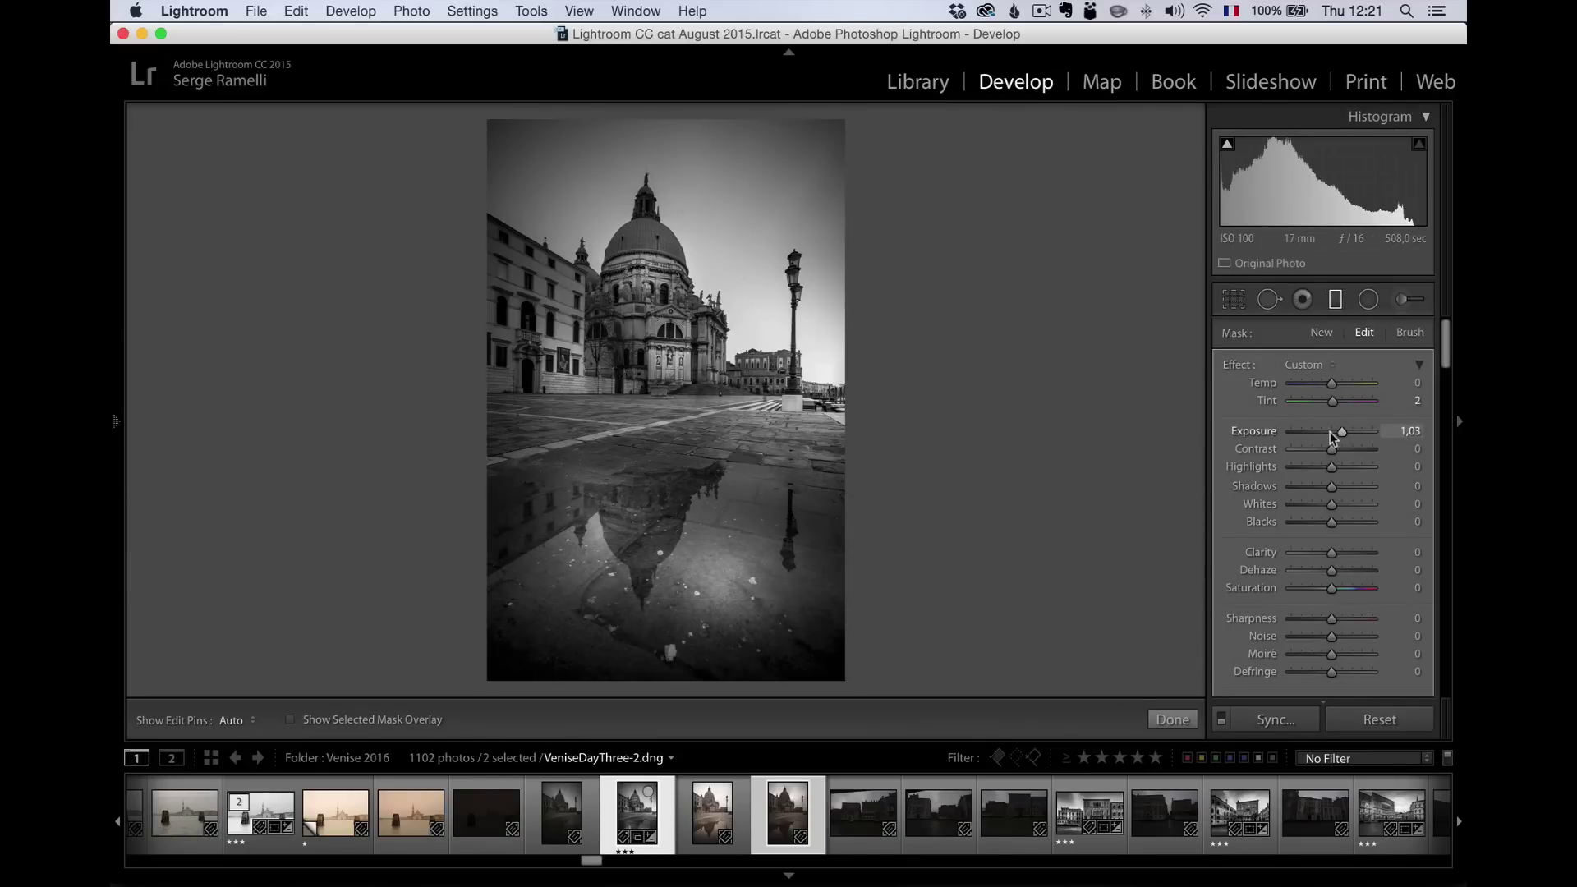
drag(1333, 431, 1337, 436)
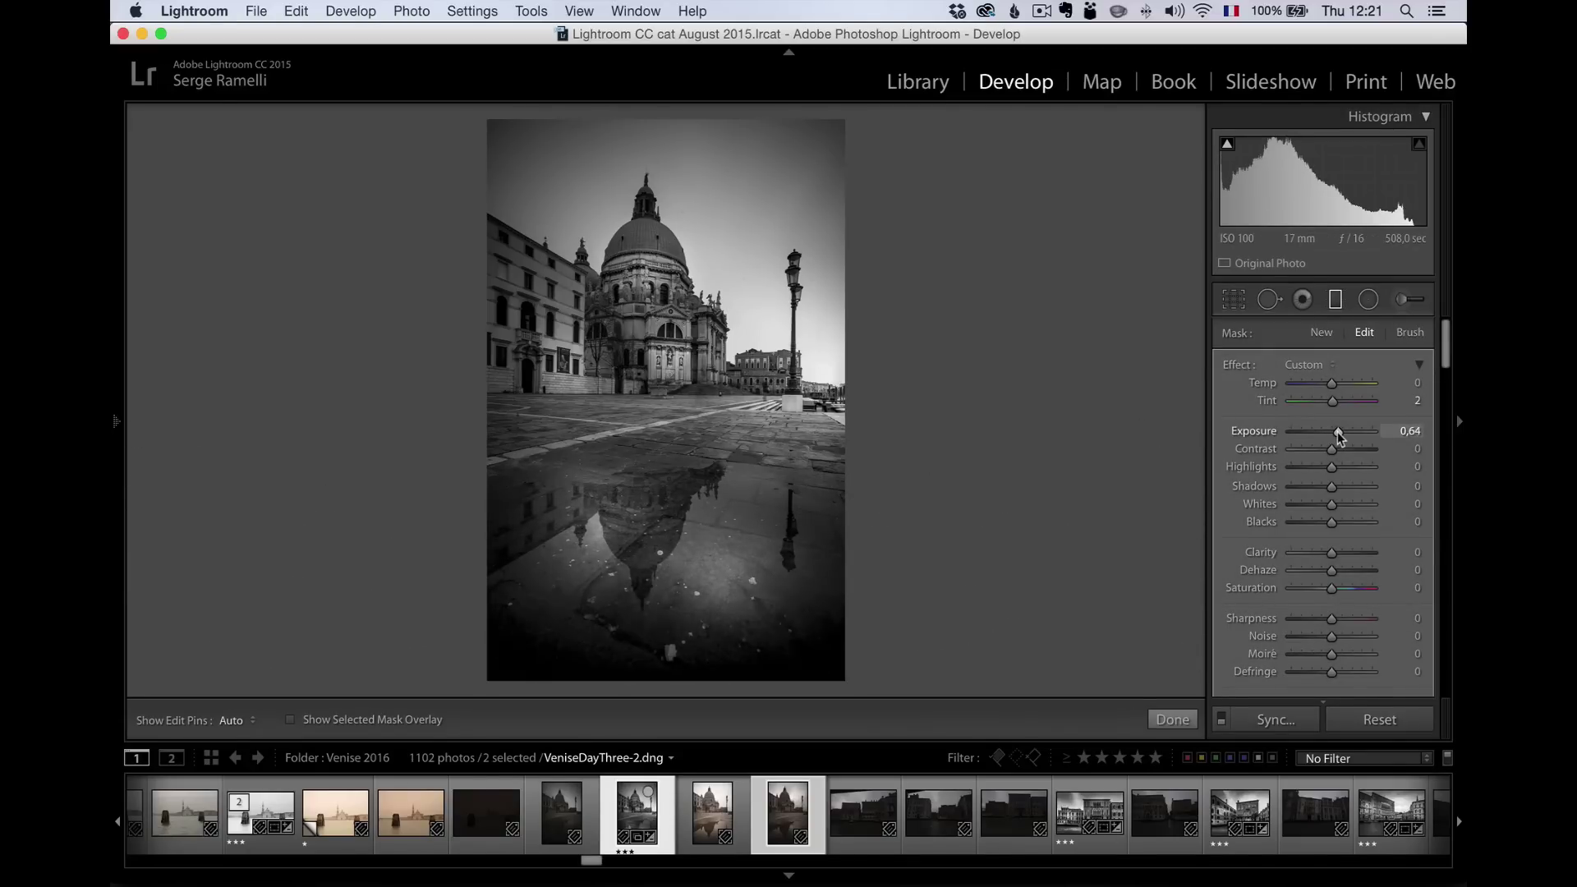
drag(693, 599, 689, 688)
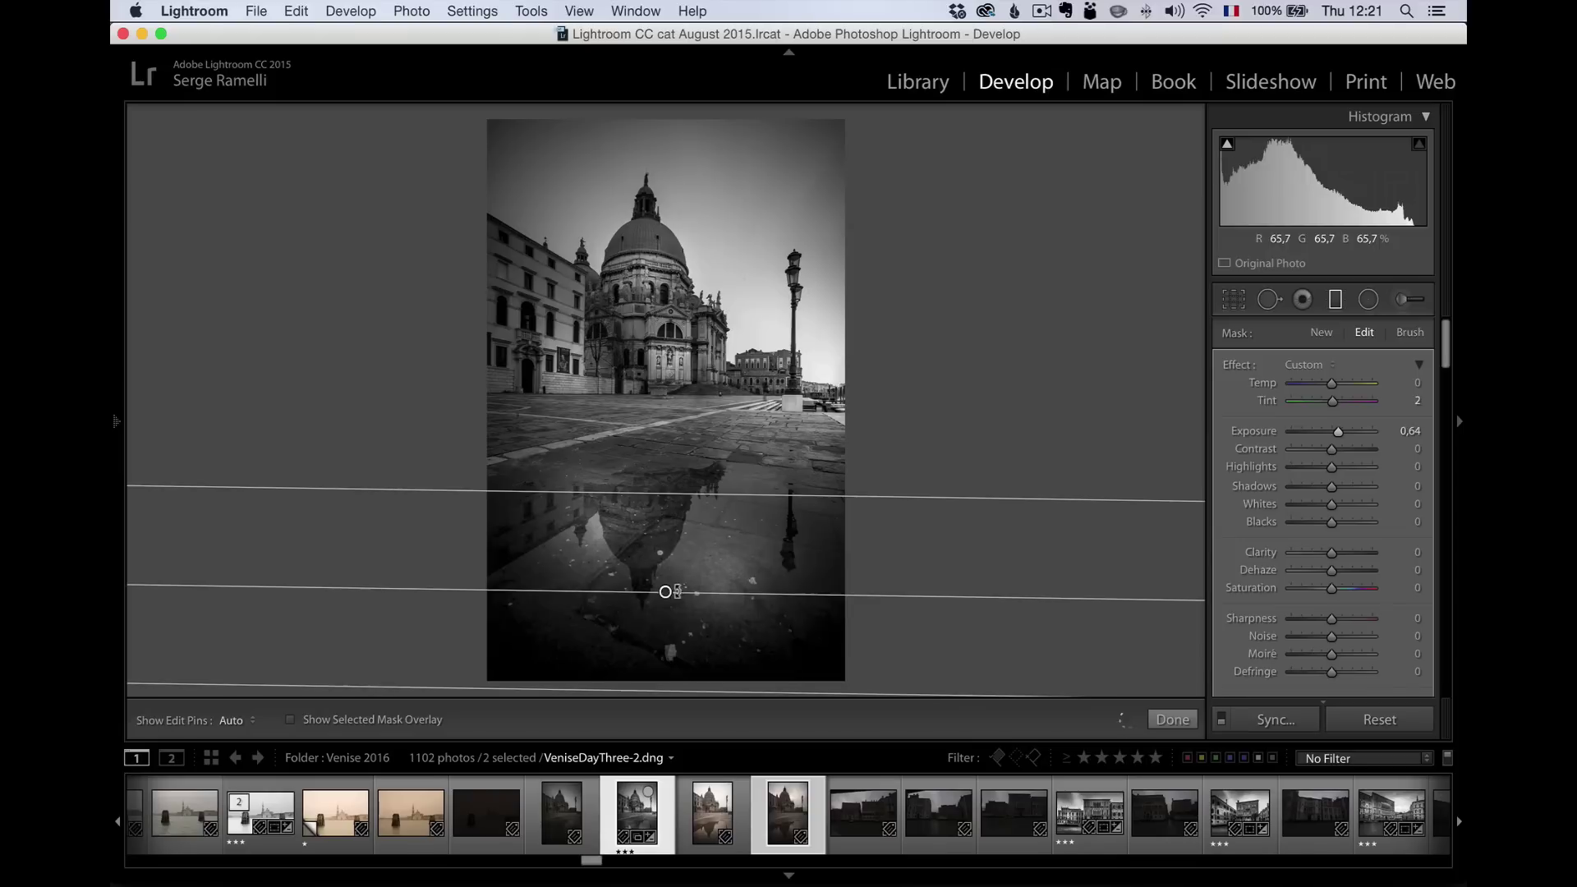
drag(675, 591, 674, 692)
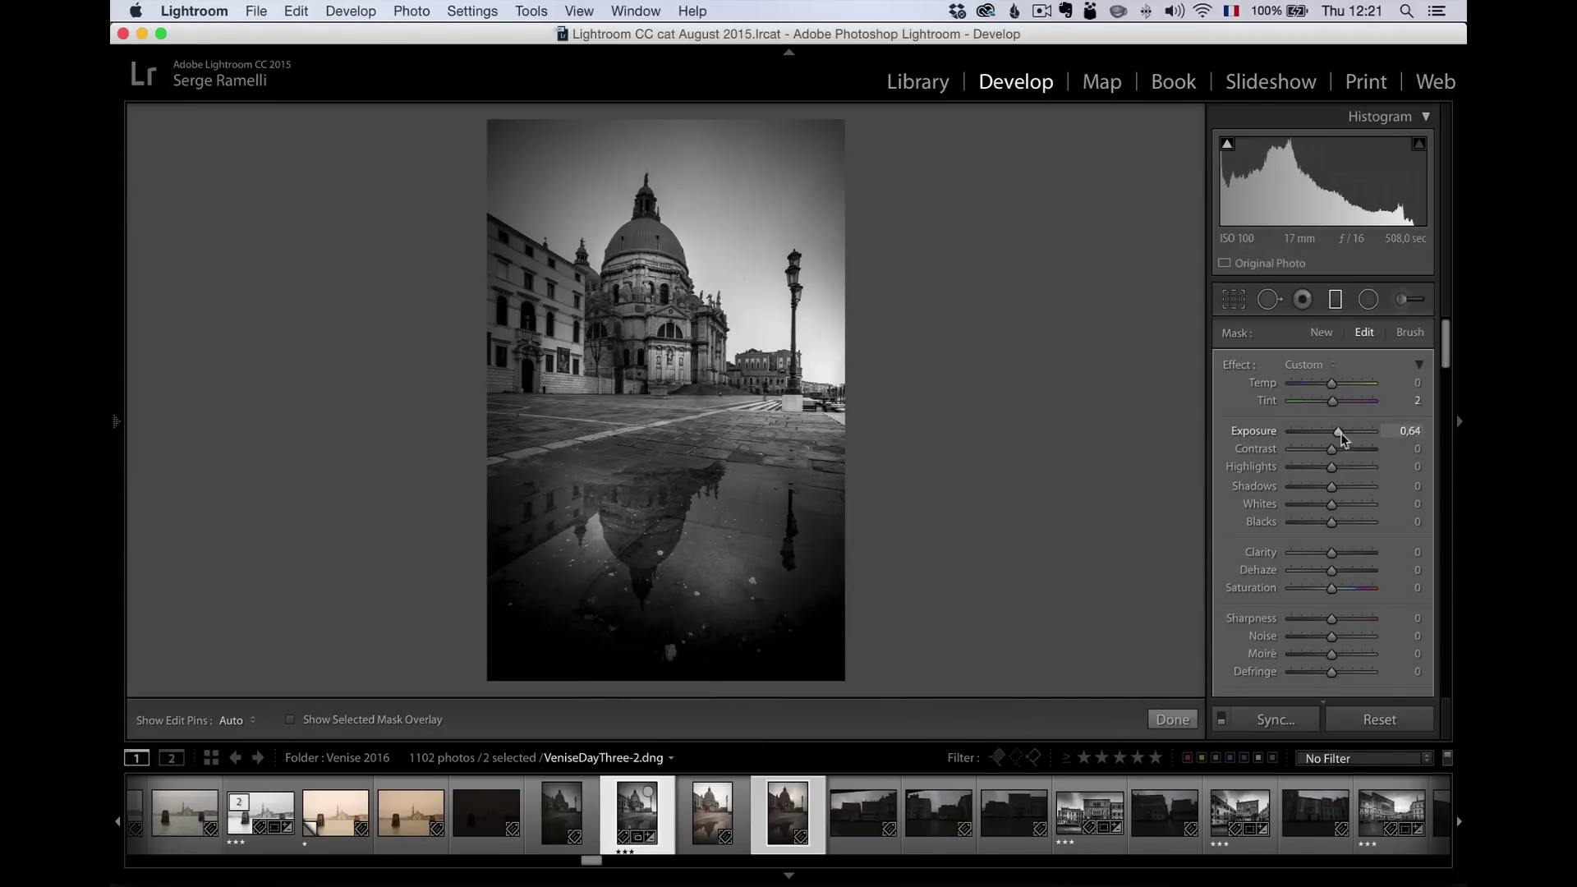
drag(1351, 433, 1363, 431)
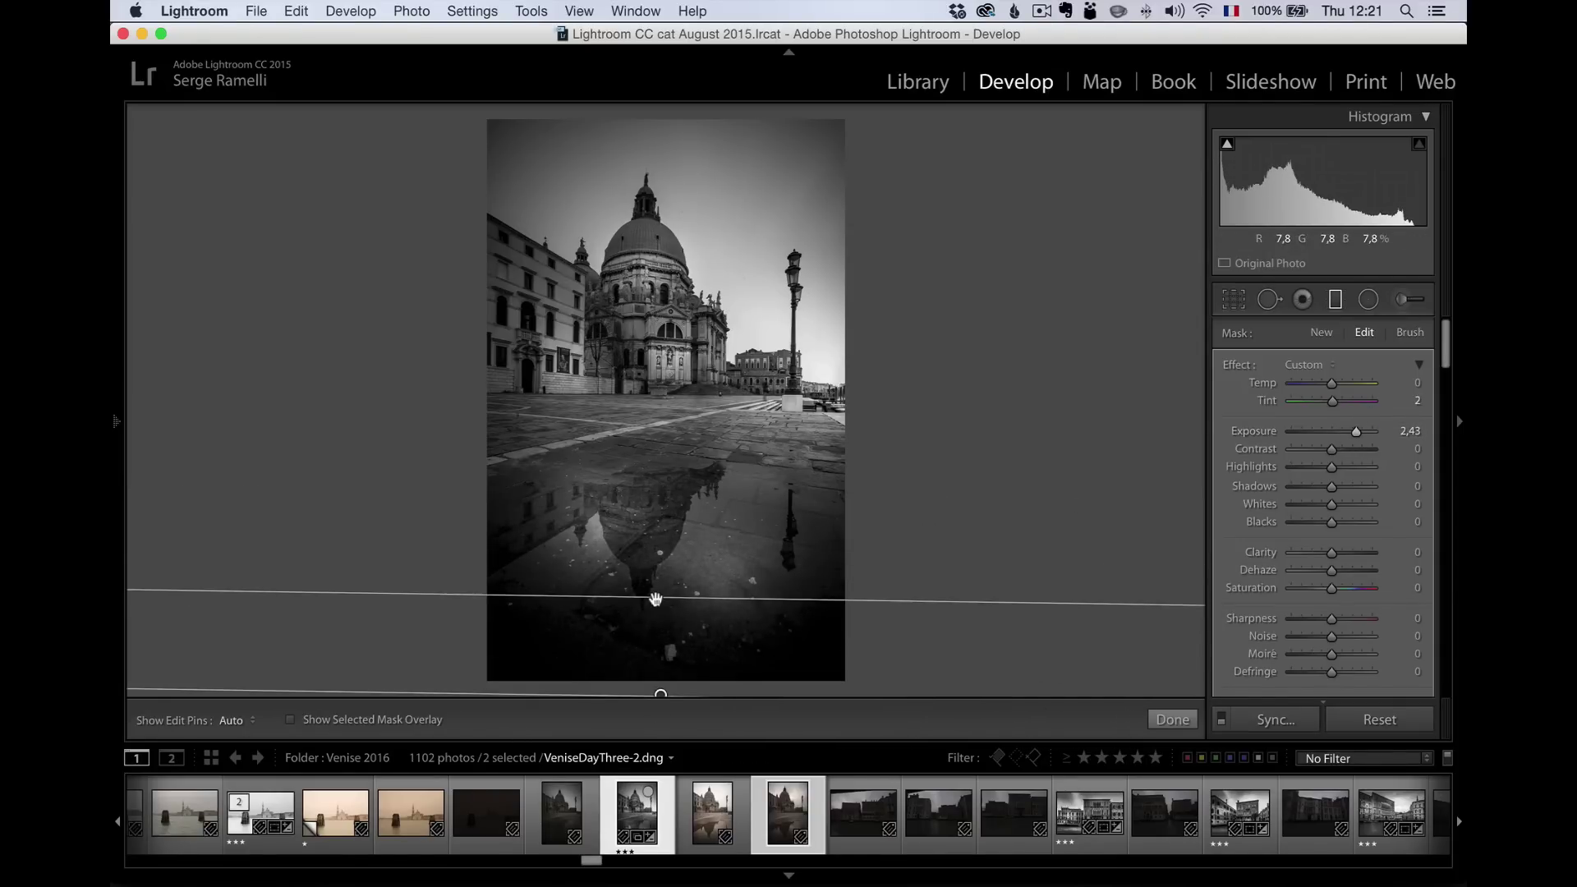
drag(655, 598, 670, 555)
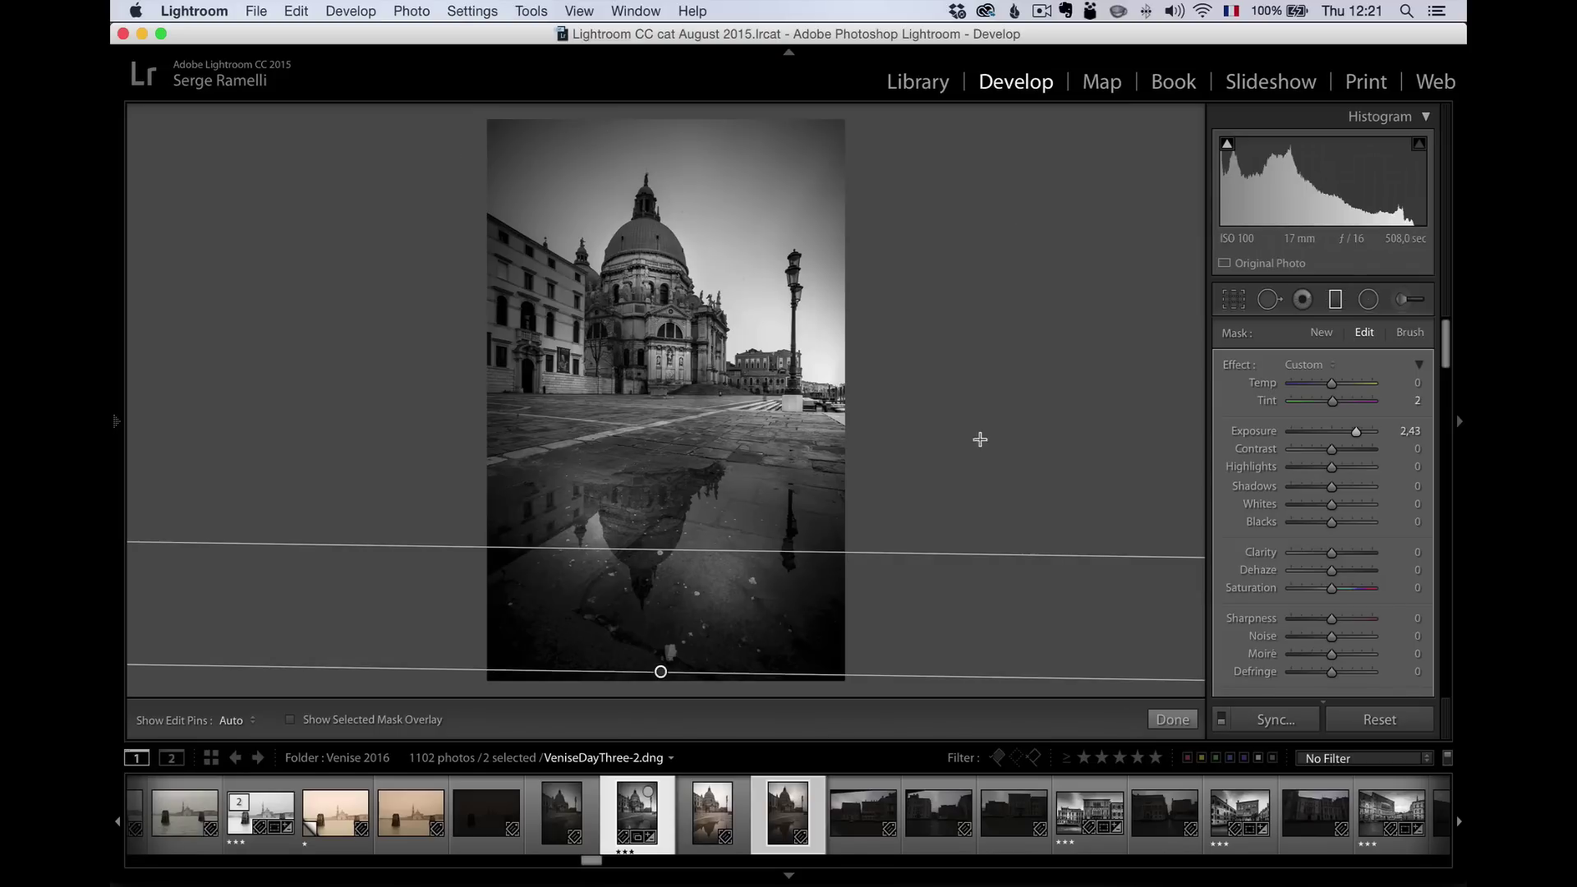
click(1173, 719)
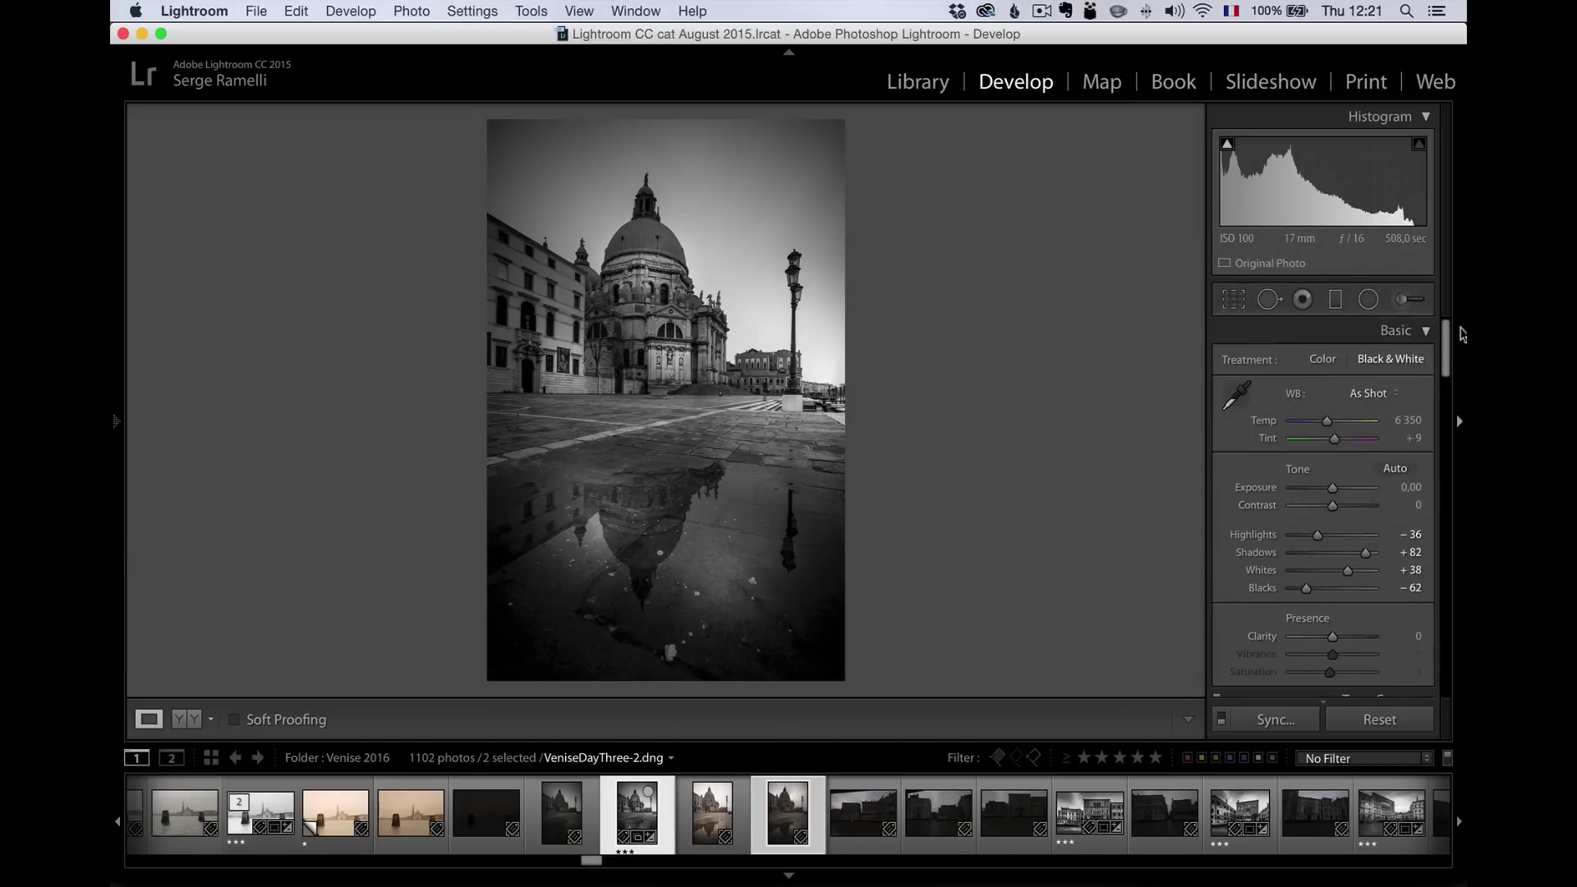
In the Basic panel, raise Clarity to +18 and Contrast to +31.
scroll(1447, 341, down, 10)
scroll(1394, 437, up, 10)
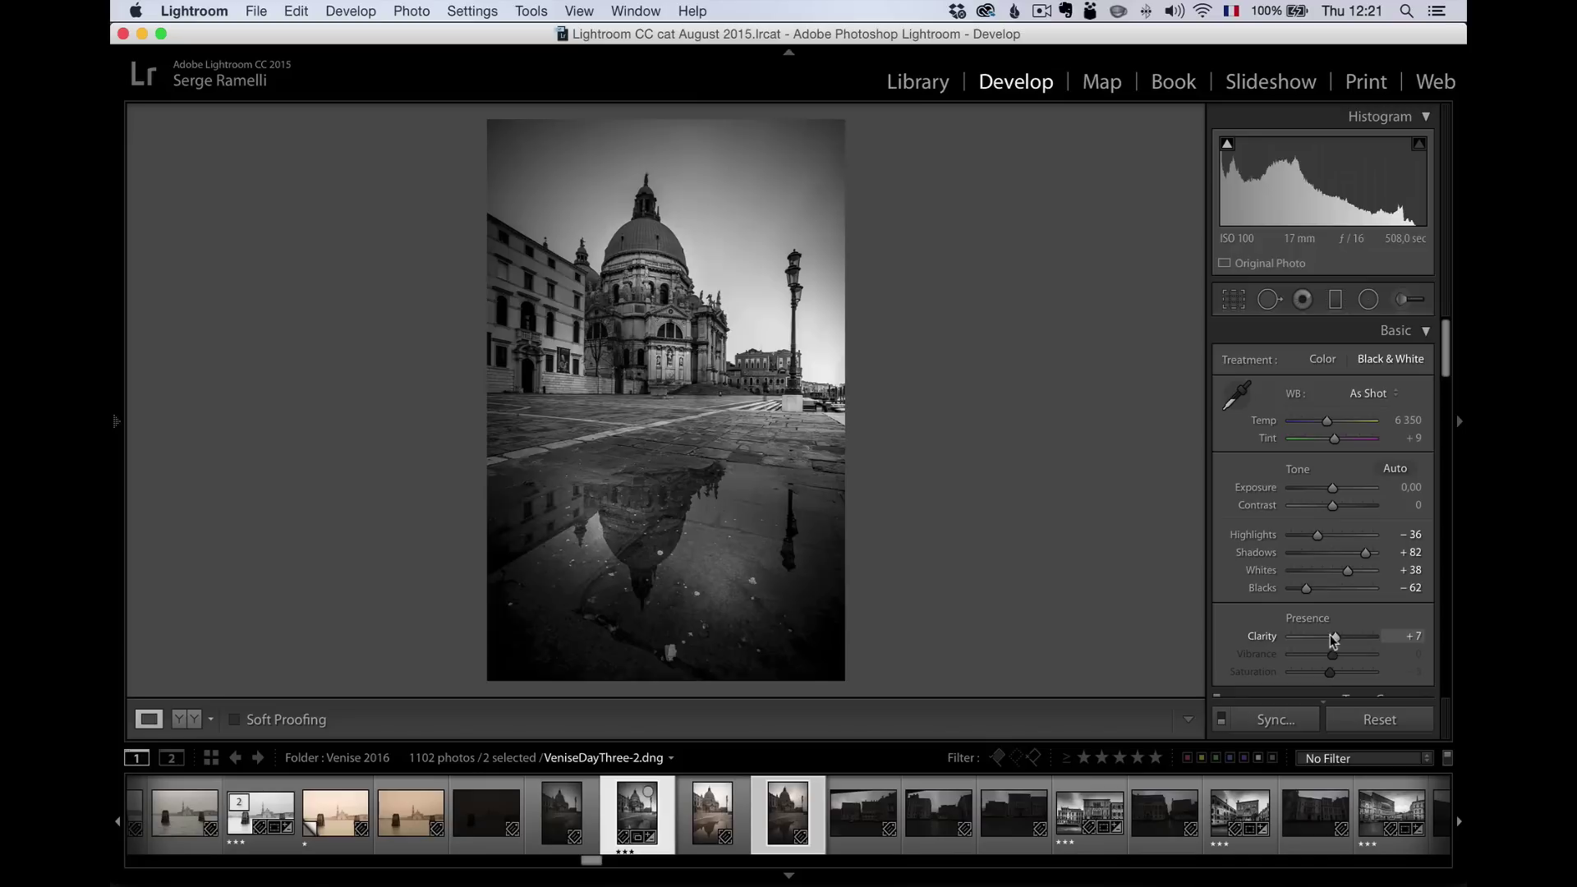
drag(1343, 634, 1330, 633)
drag(1330, 634, 1339, 638)
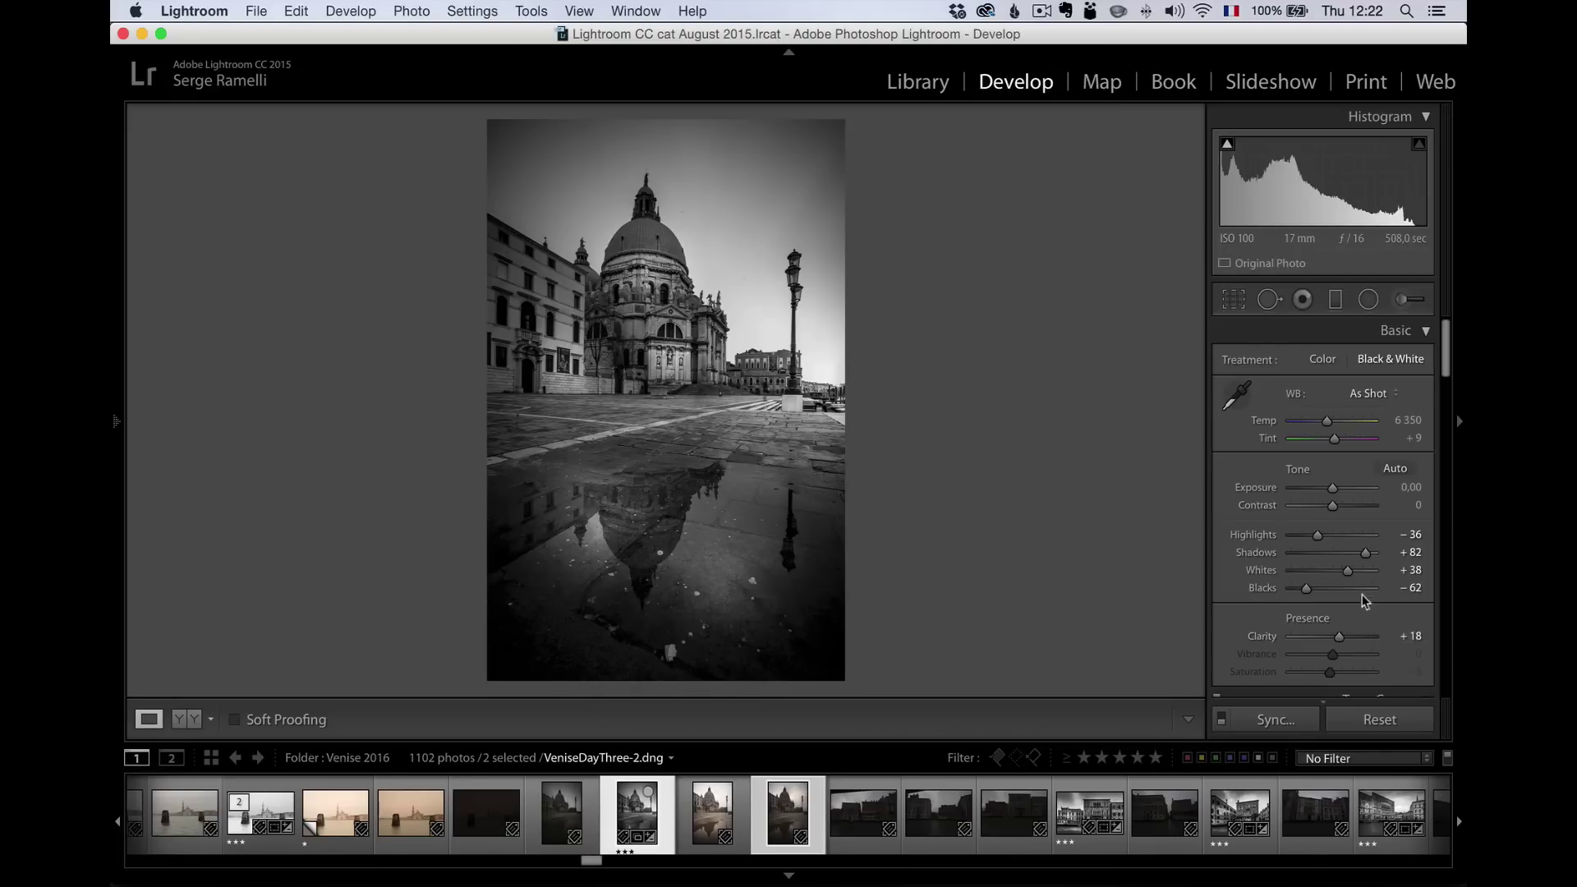
click(1345, 505)
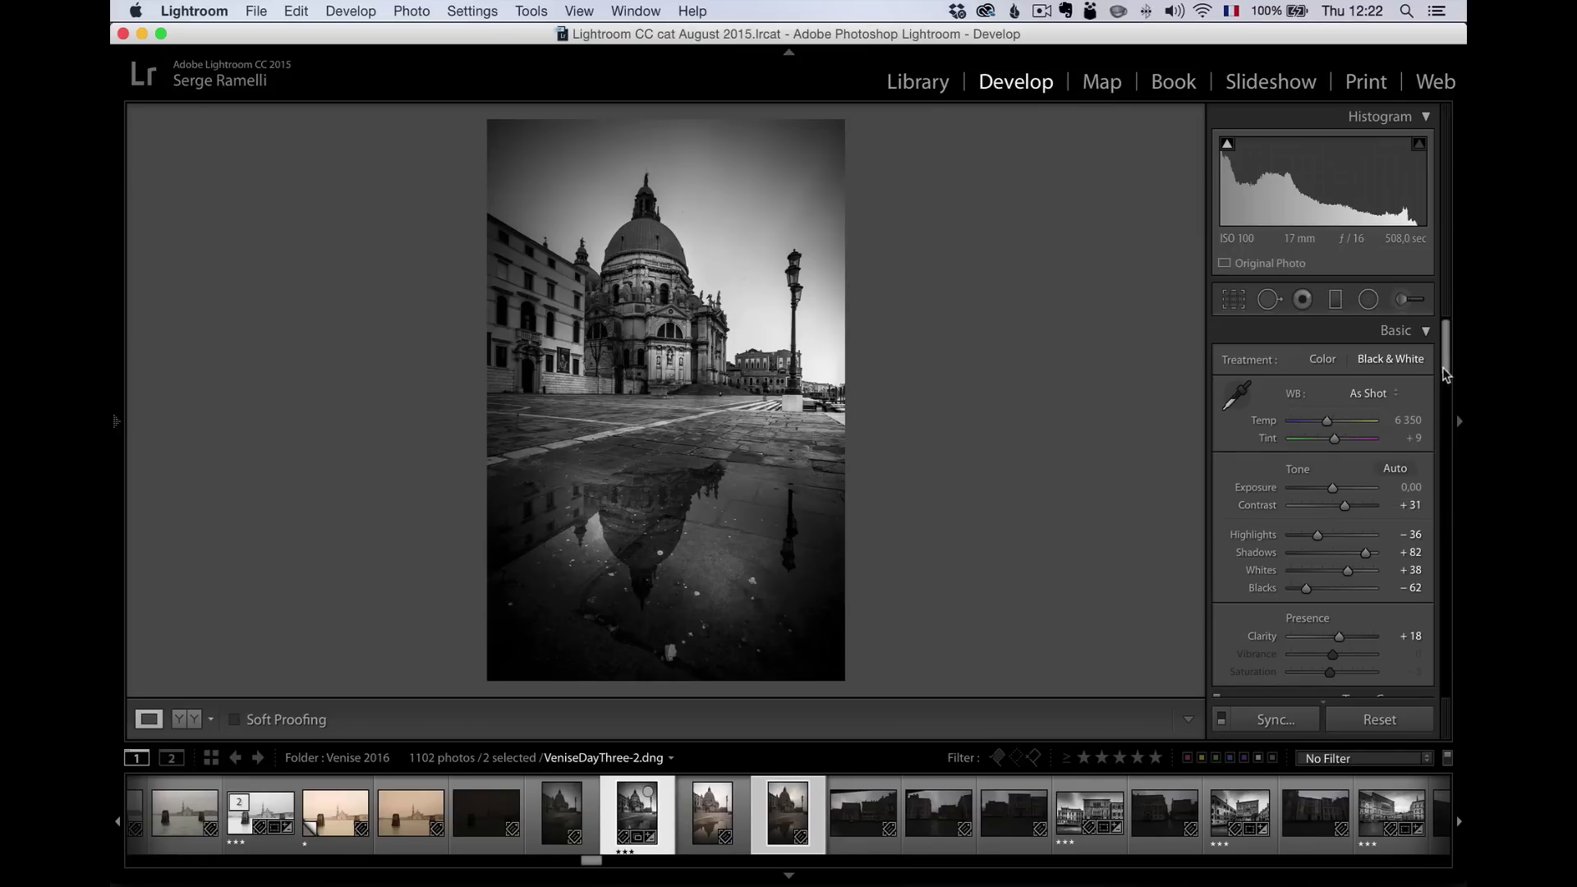
drag(1445, 373, 1435, 598)
Zoom to 1:1 on the church pediment, pan toward the lamppost, and bring up the Detail panel.
click(680, 321)
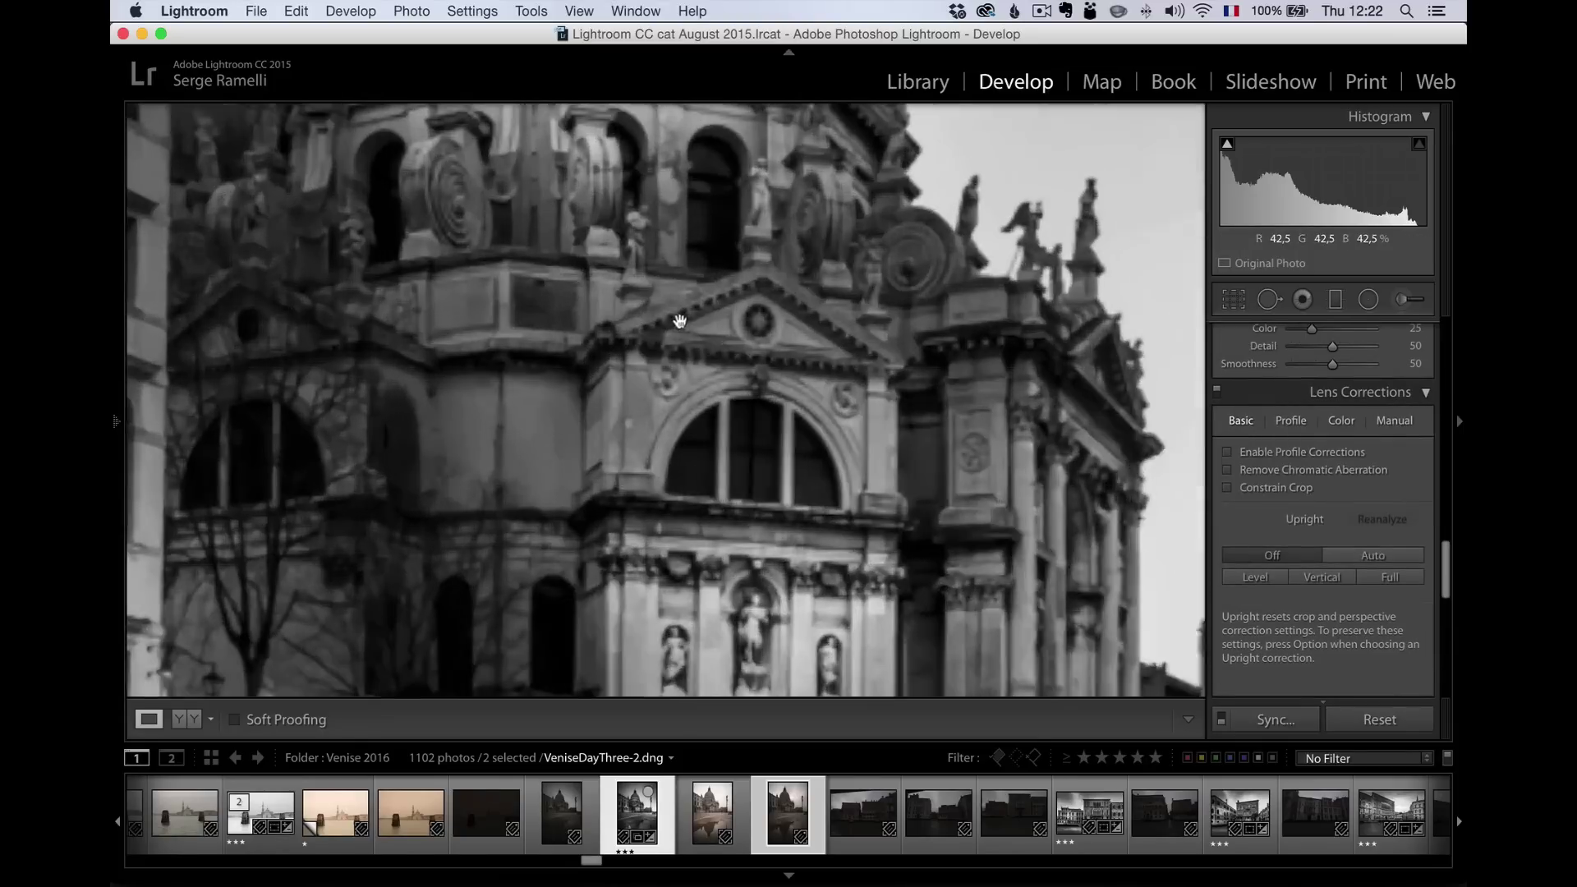
scroll(739, 329, right, 5)
scroll(813, 345, down, 5)
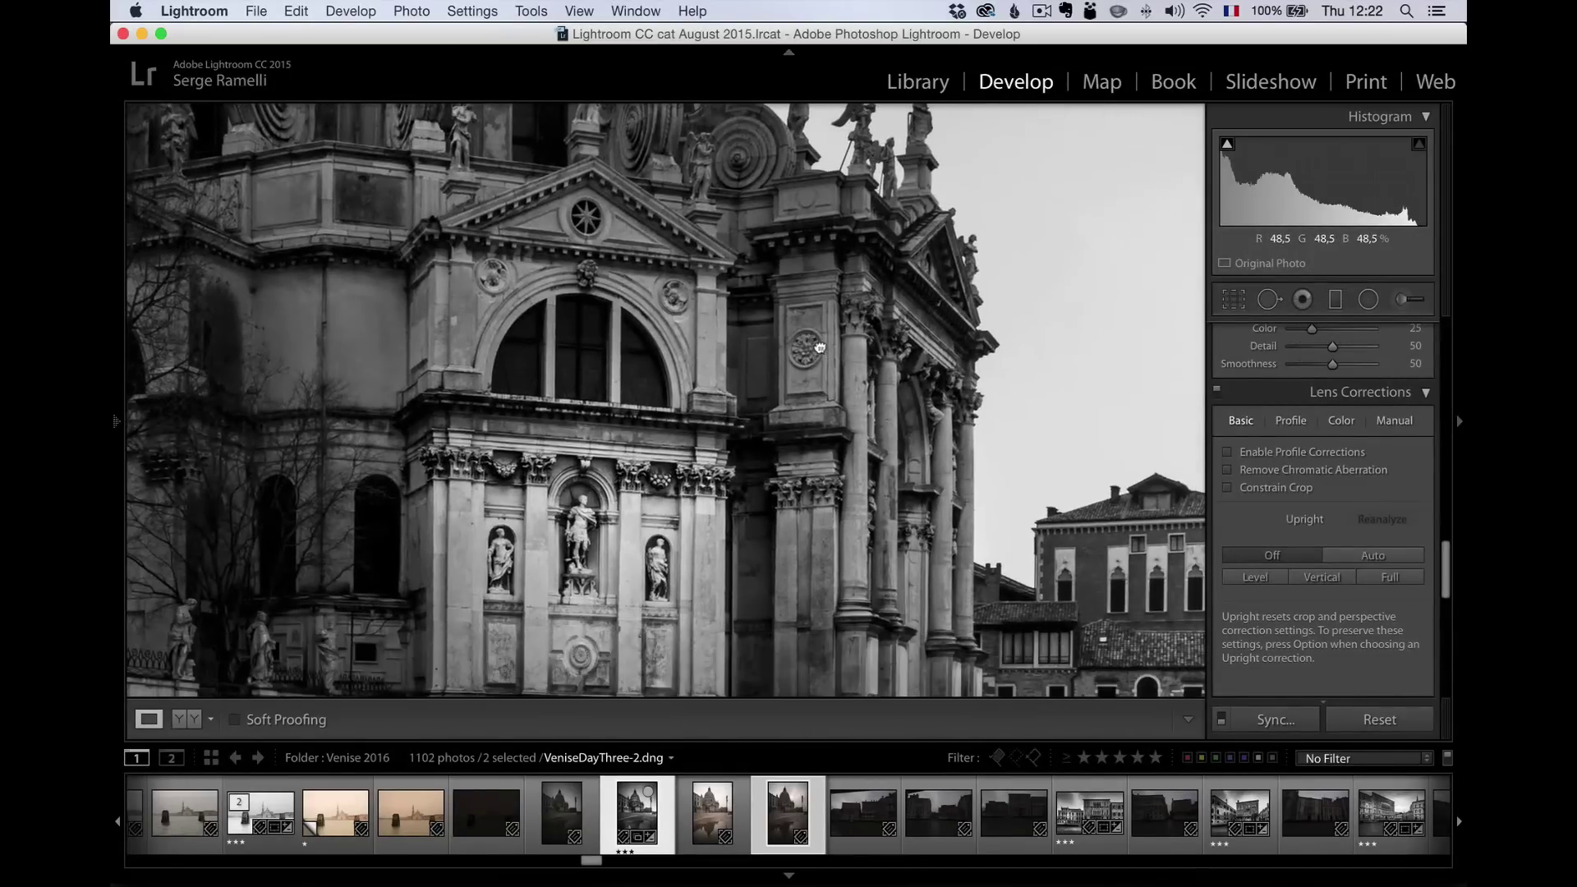
scroll(903, 394, down, 3)
scroll(1003, 460, right, 5)
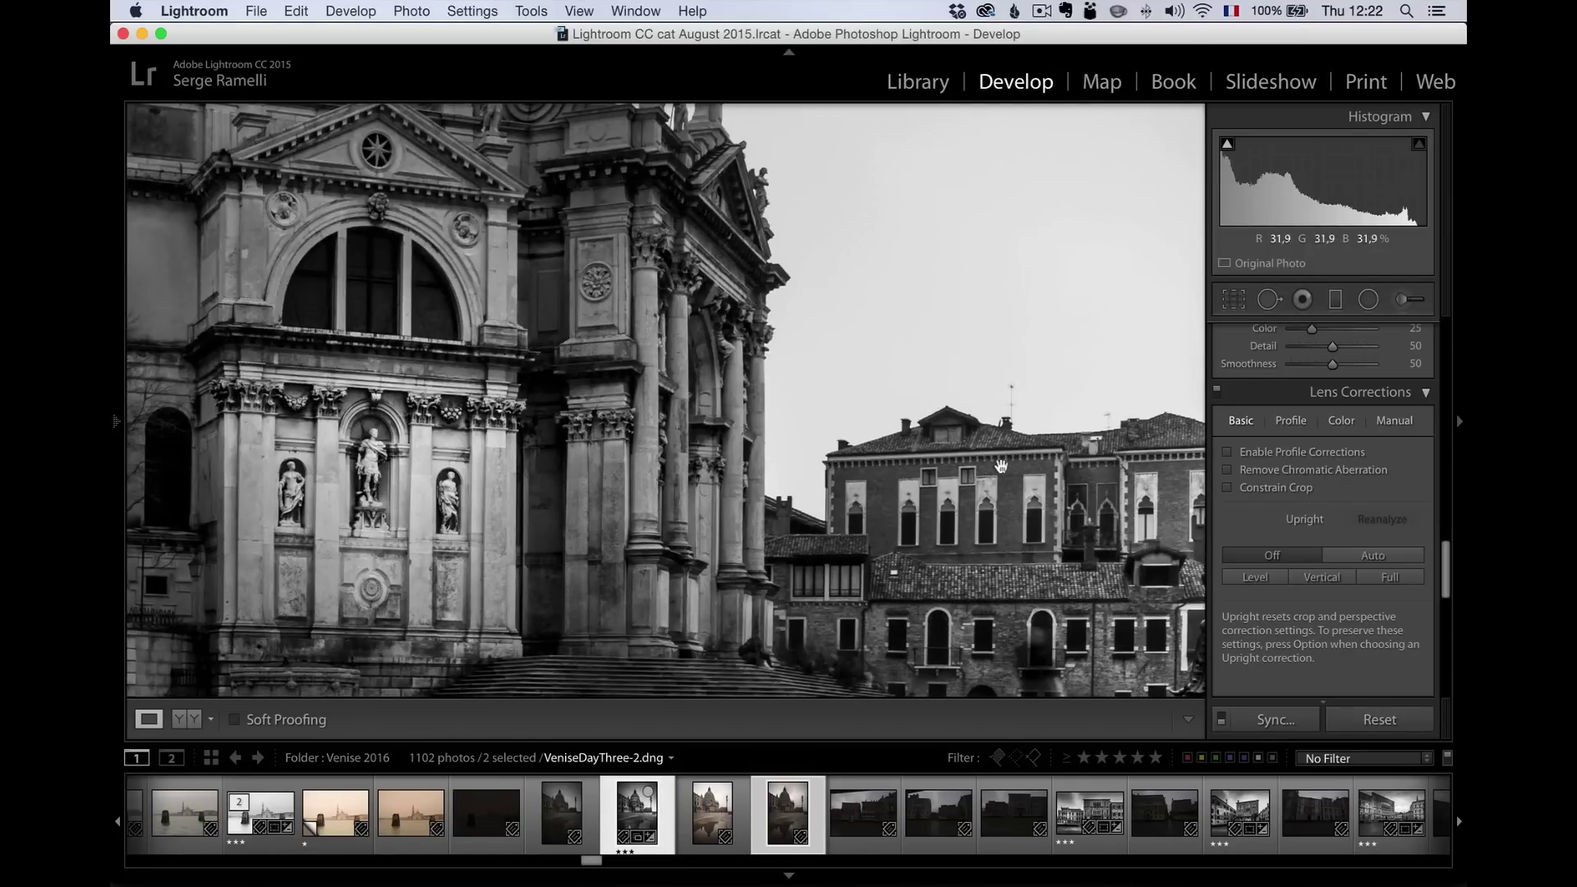
scroll(1351, 503, up, 10)
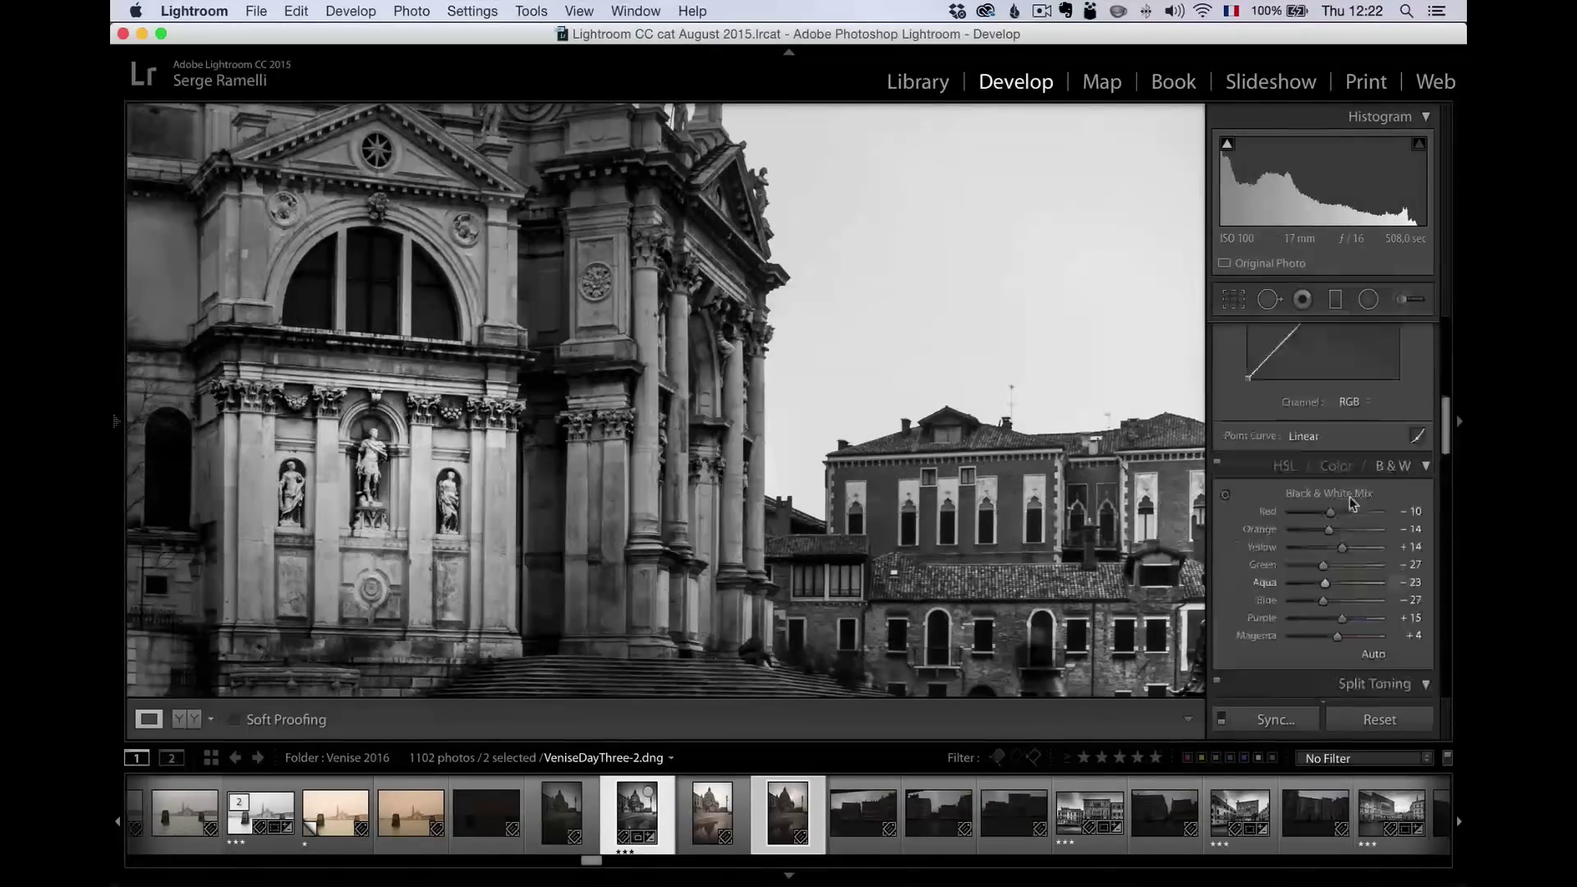
scroll(1351, 502, up, 5)
scroll(1351, 503, down, 10)
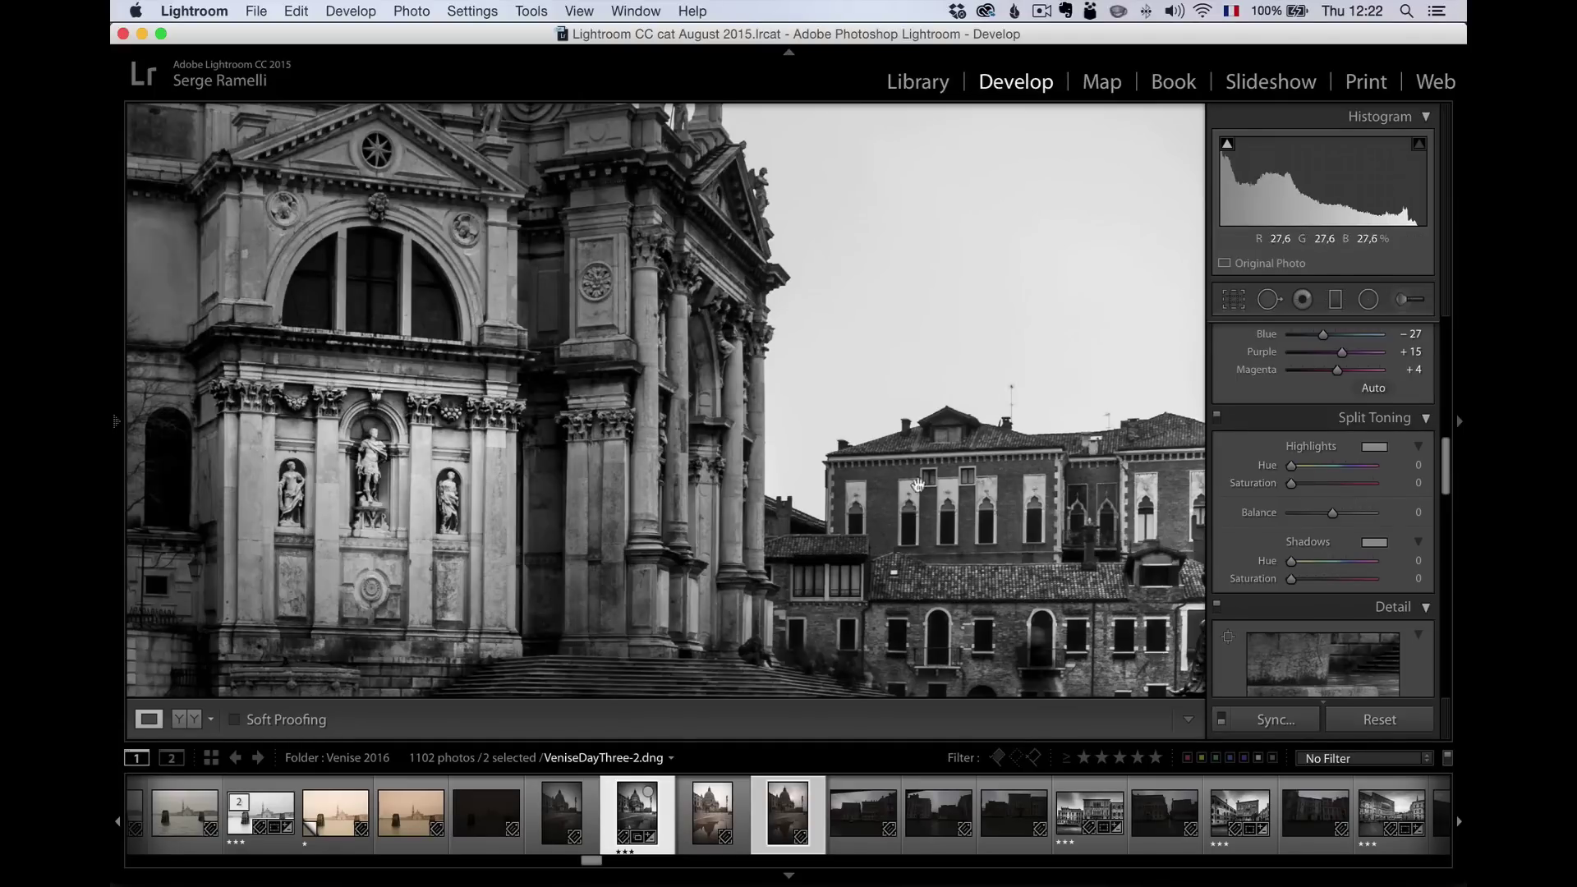
drag(913, 489, 1031, 574)
drag(1447, 464, 1438, 413)
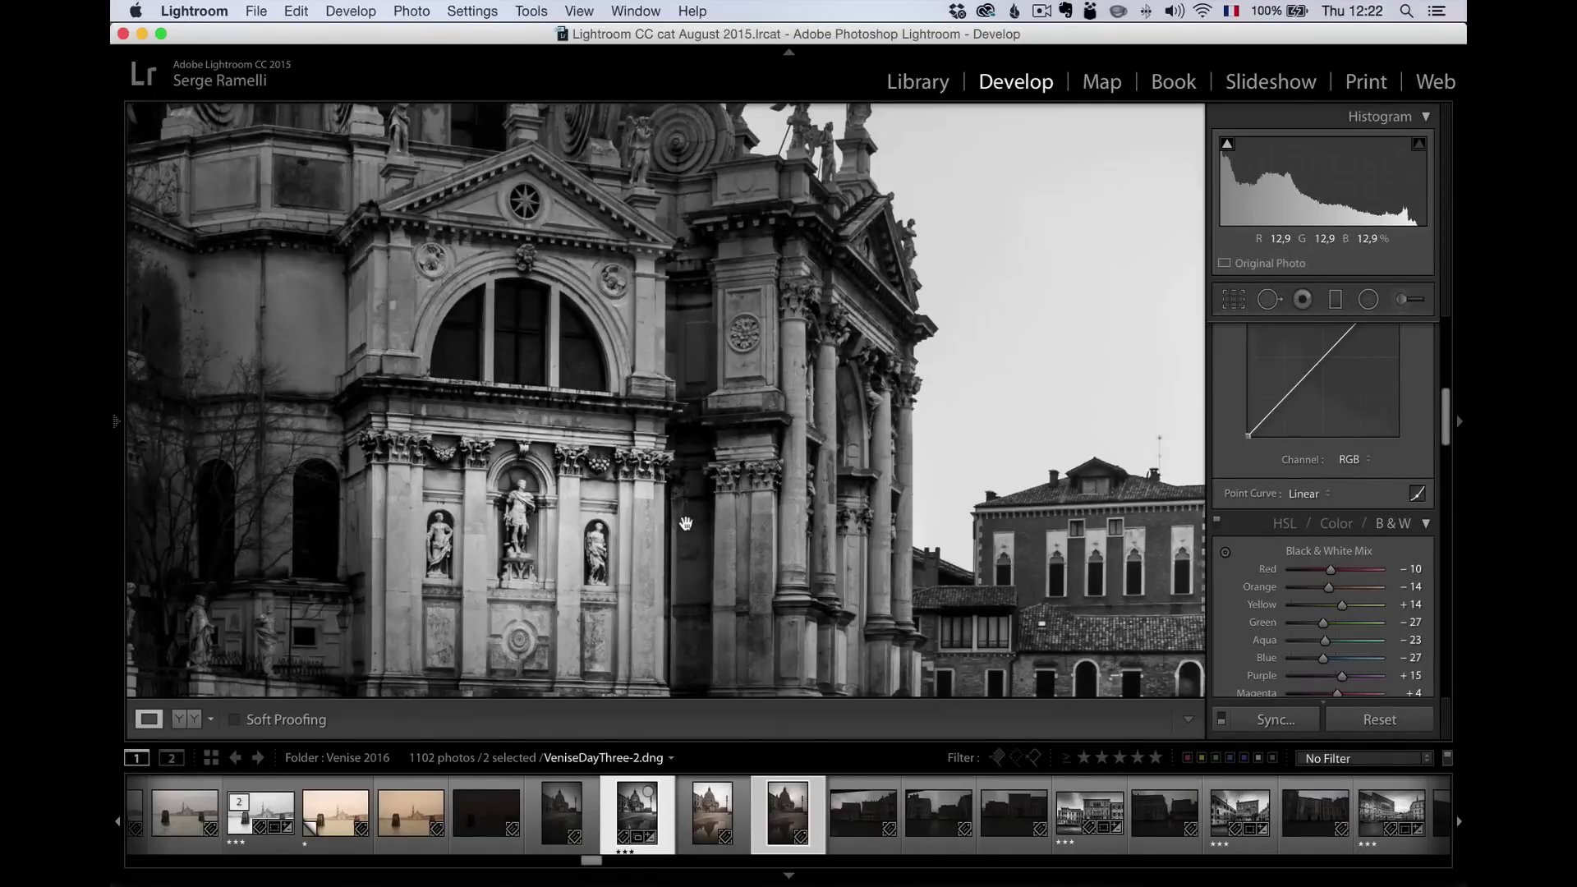
drag(1447, 427, 1422, 550)
scroll(1422, 550, up, 2)
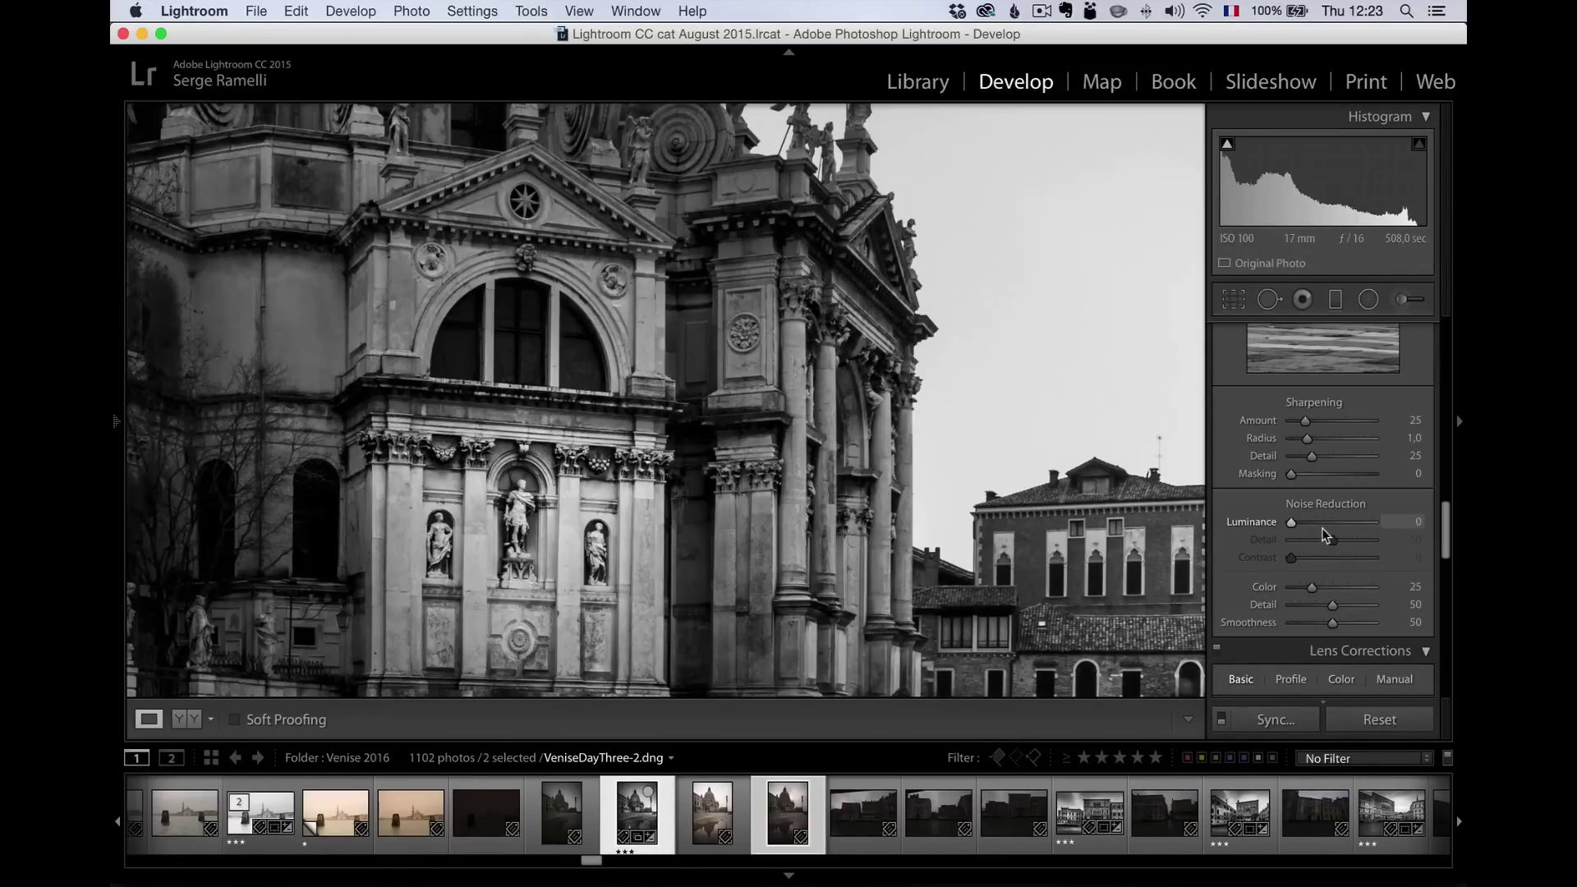
Set Sharpening Amount to 90 and Masking to 62 using the Alt mask preview.
drag(1087, 522, 933, 515)
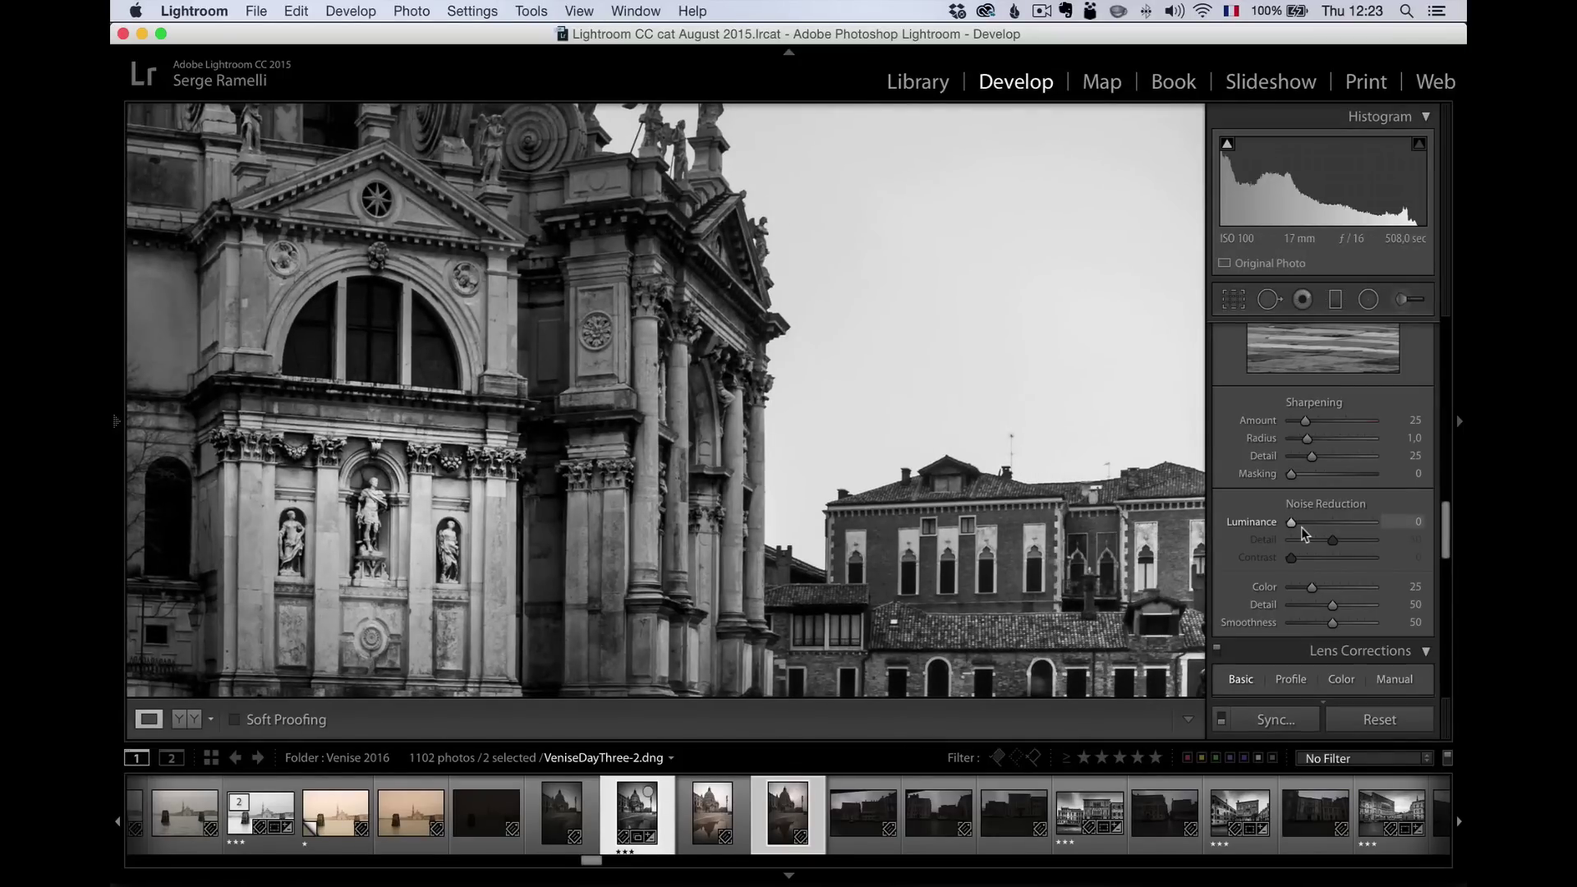
scroll(1302, 525, up, 3)
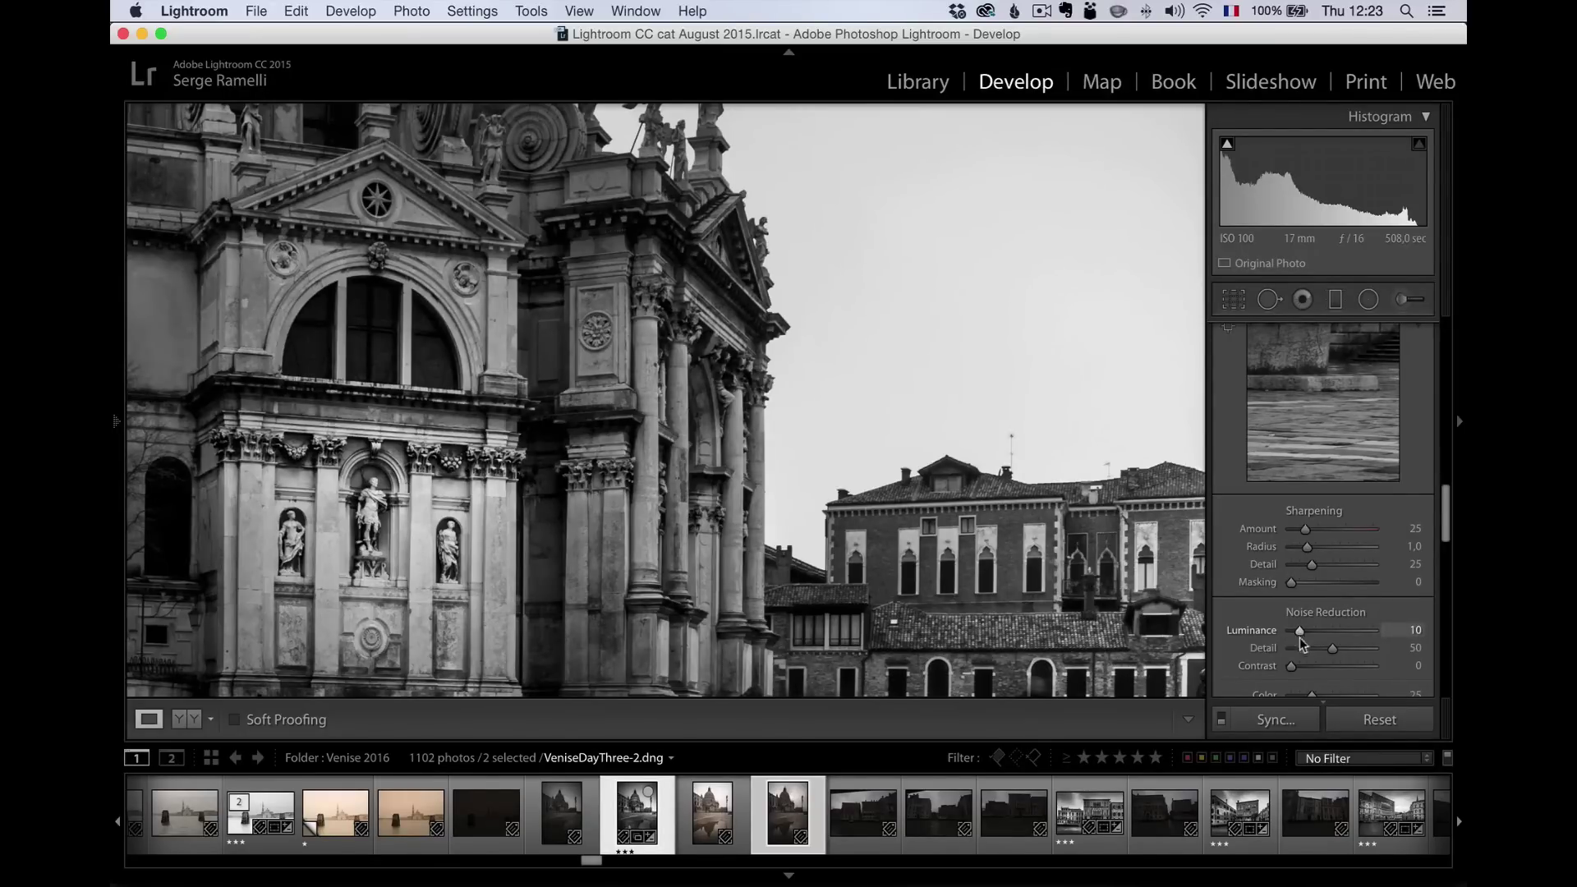
drag(1304, 530, 1337, 534)
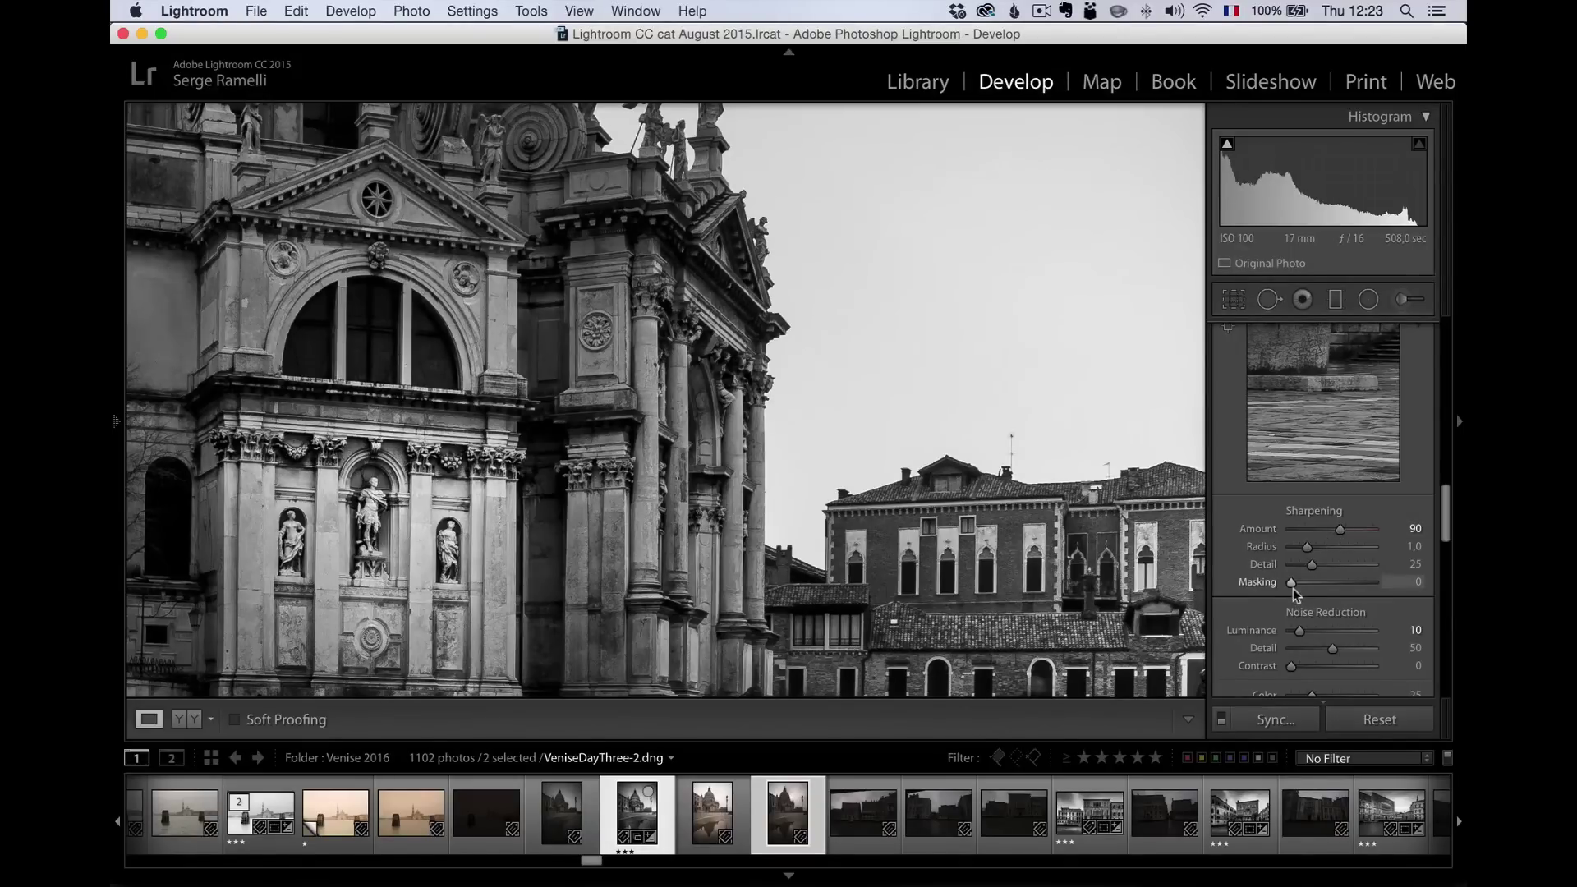
key(alt)
drag(1290, 585, 1341, 589)
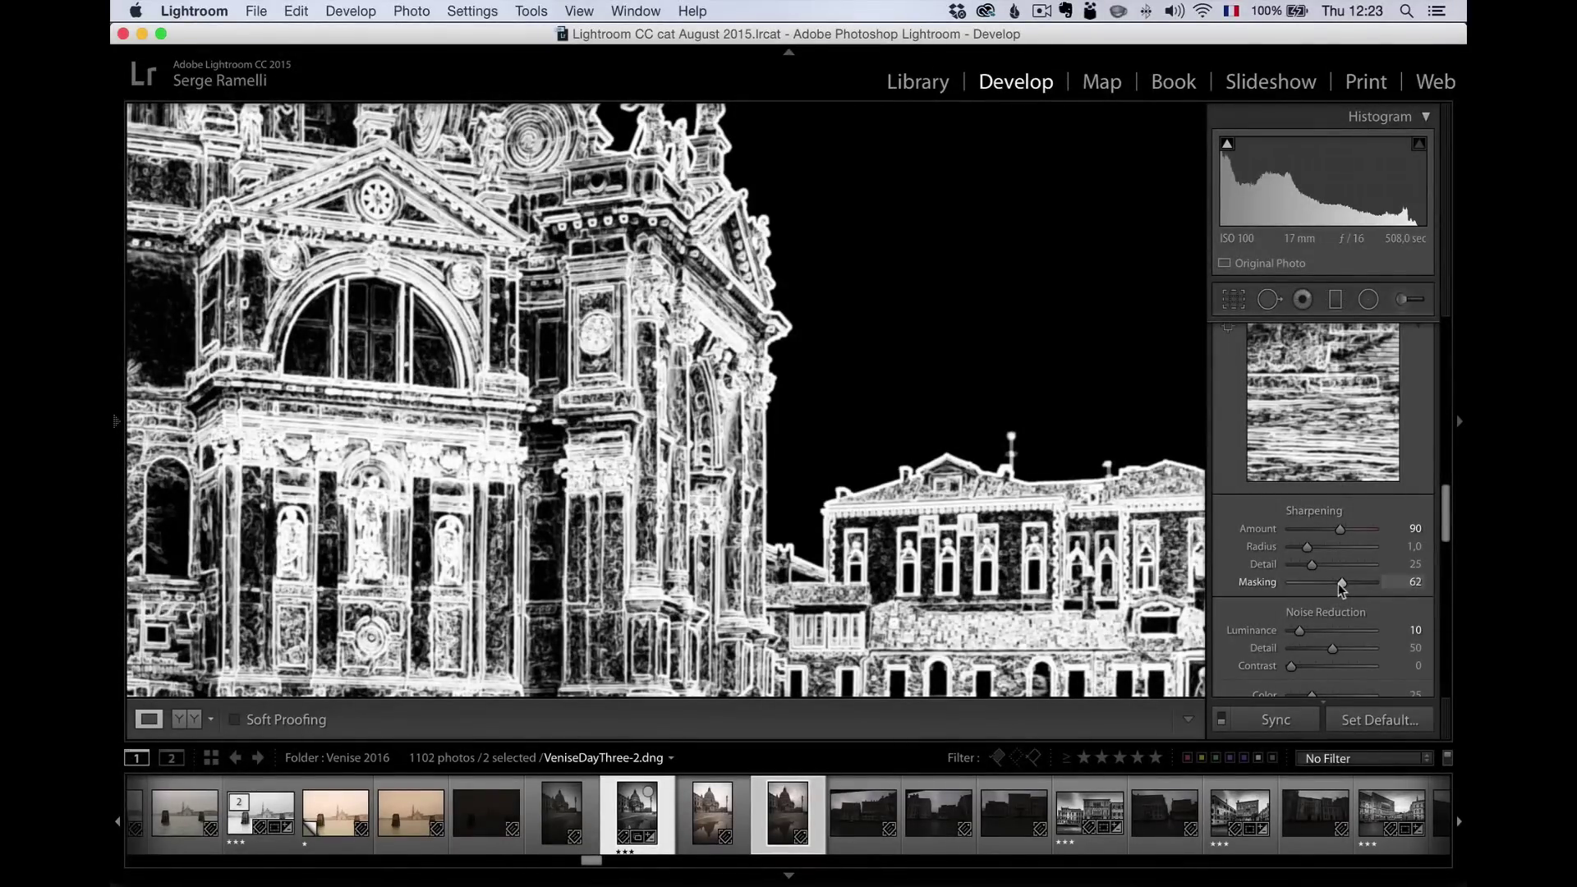
drag(1342, 589, 1340, 588)
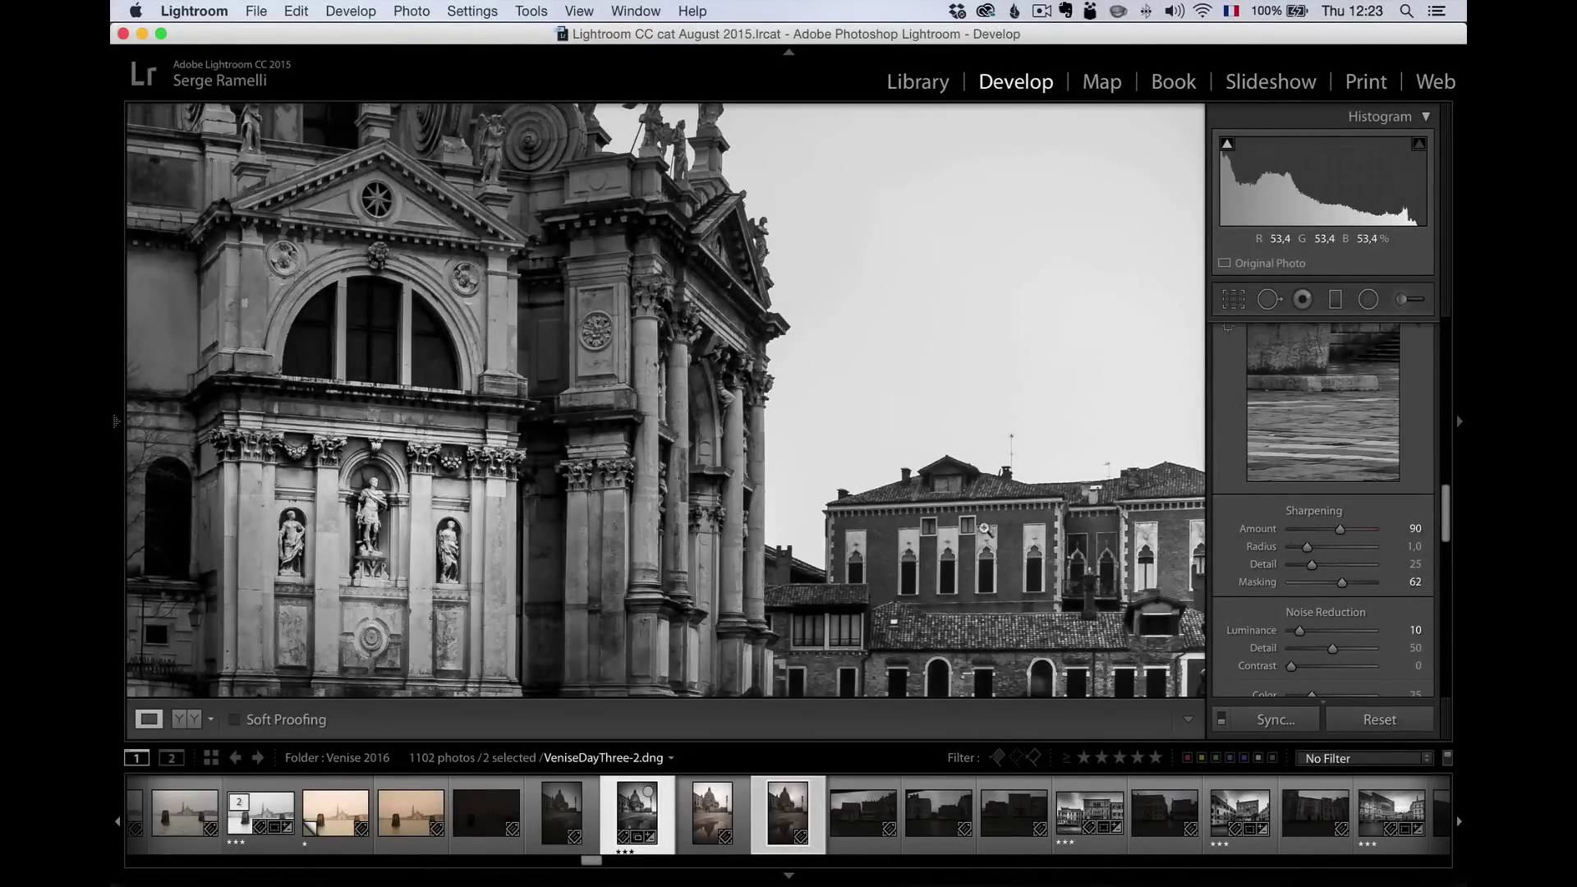
Fit the whole photo in view and turn off lens profile corrections to compare.
key(z)
scroll(1318, 552, down, 6)
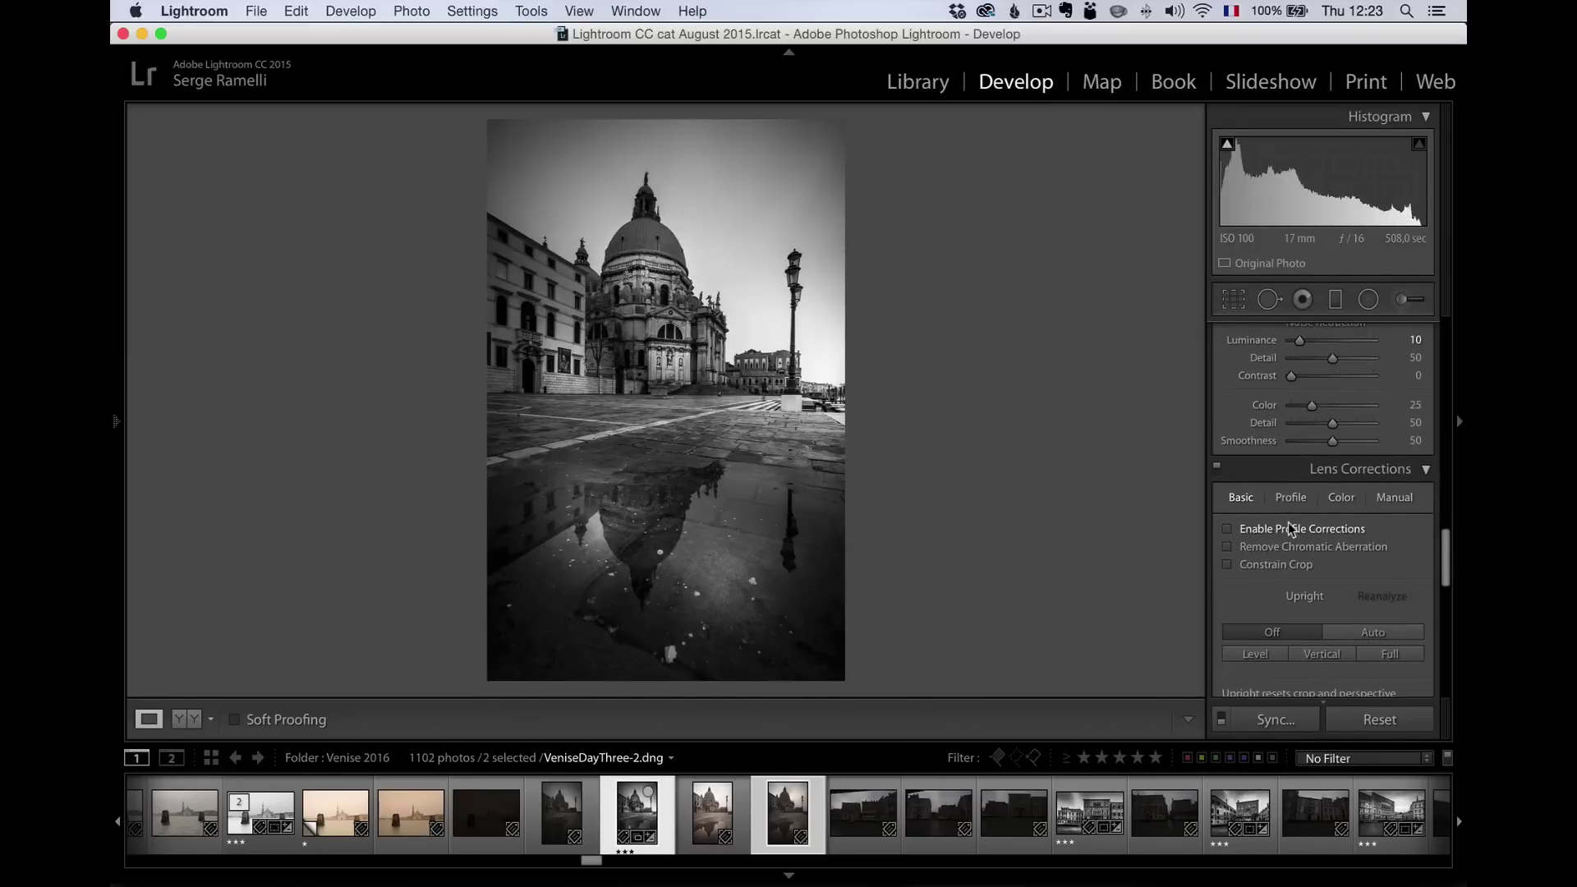
click(1229, 527)
click(1228, 528)
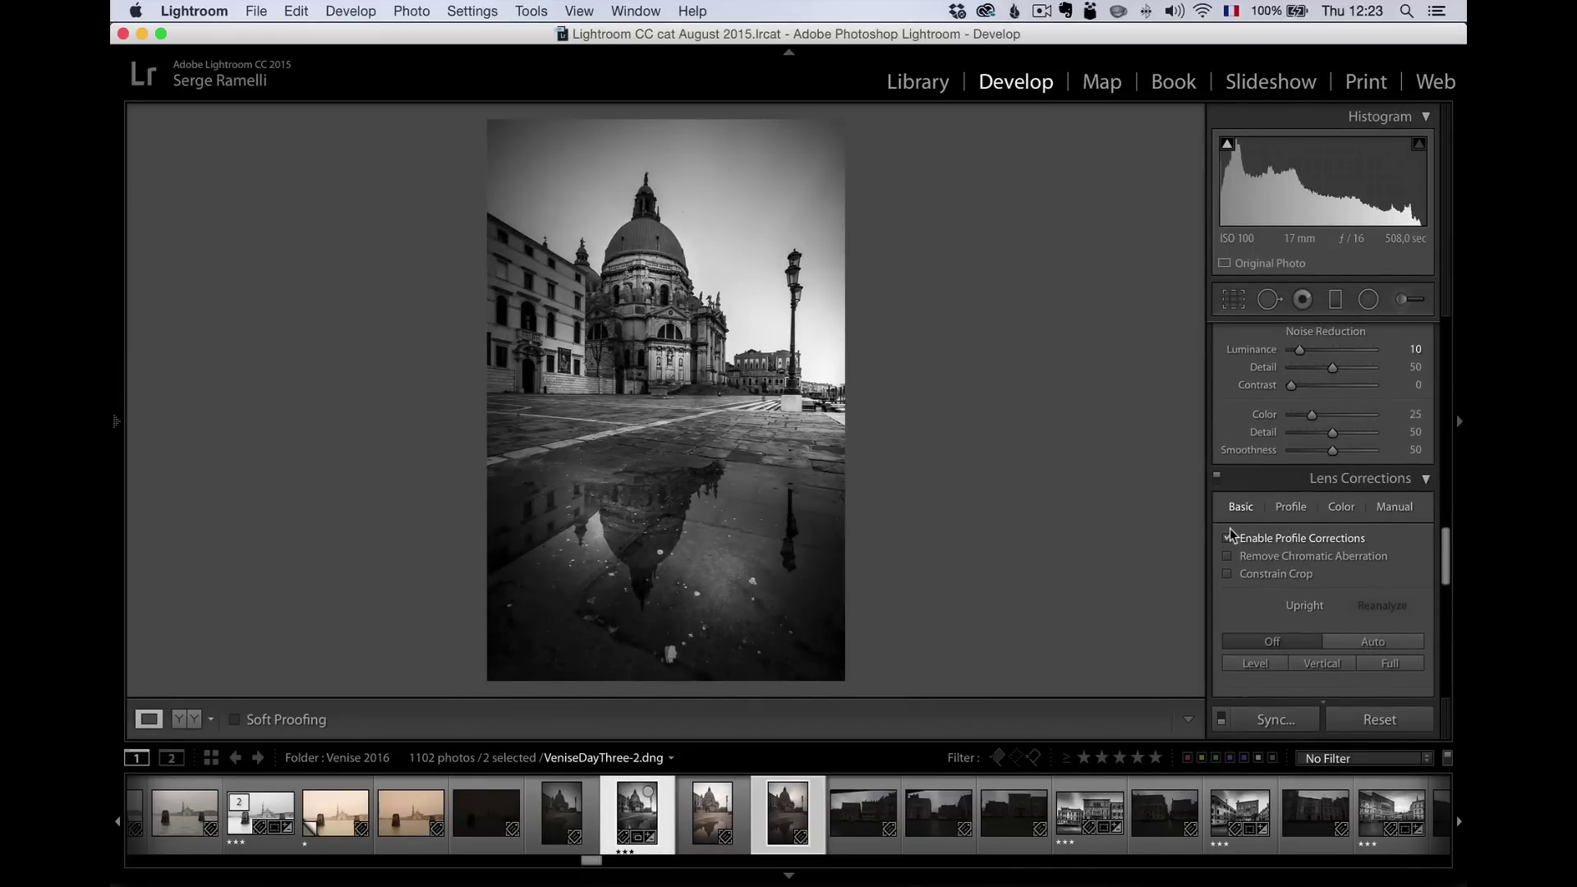
click(1227, 527)
scroll(1230, 530, up, 1)
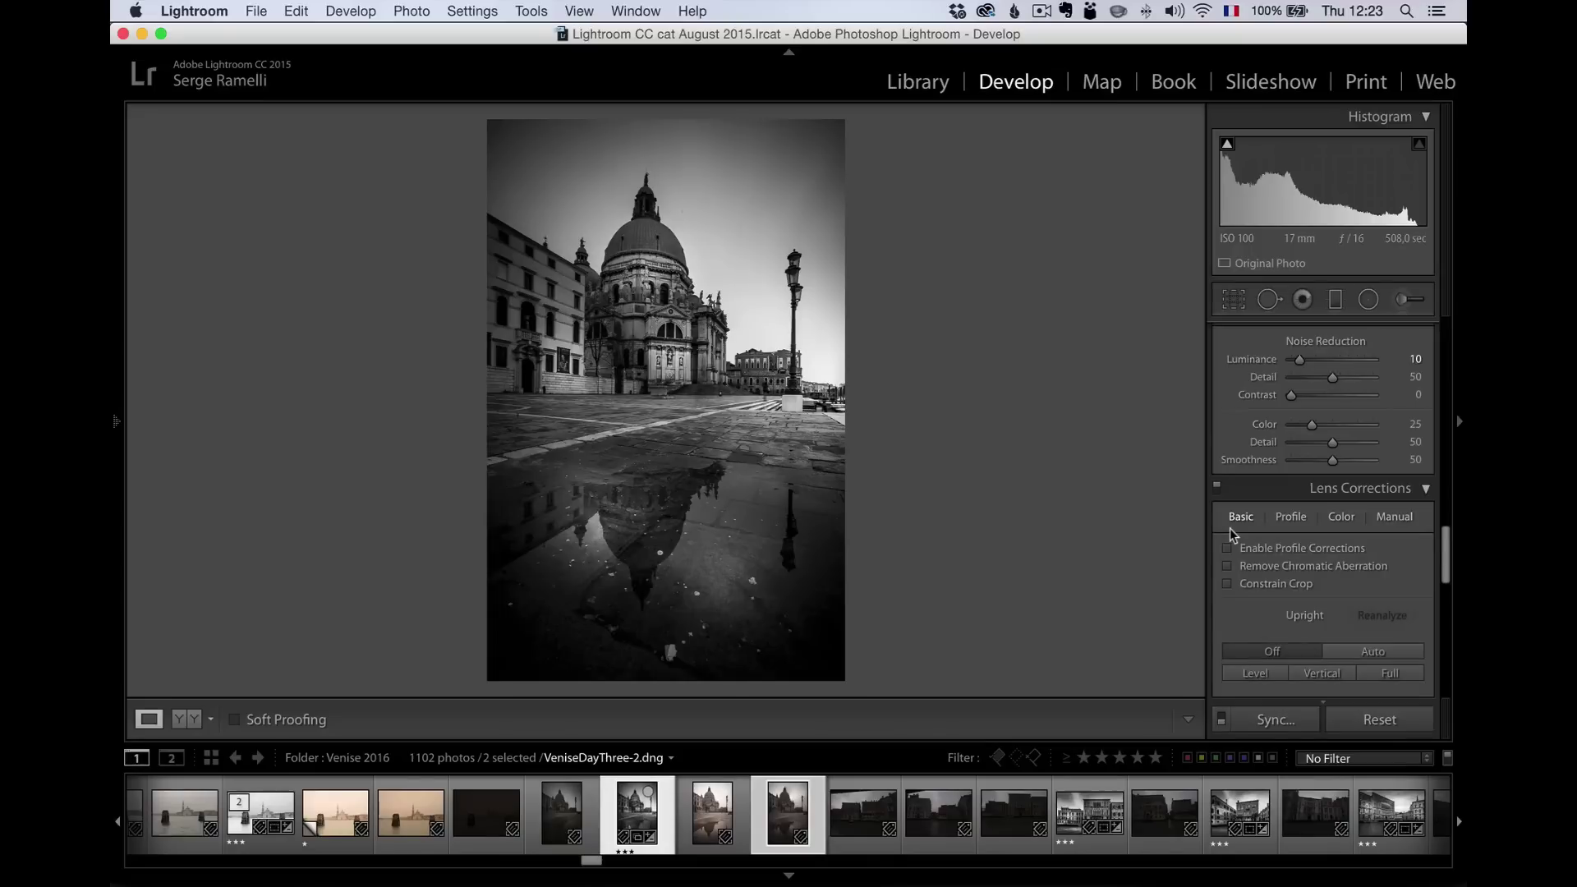
click(1227, 548)
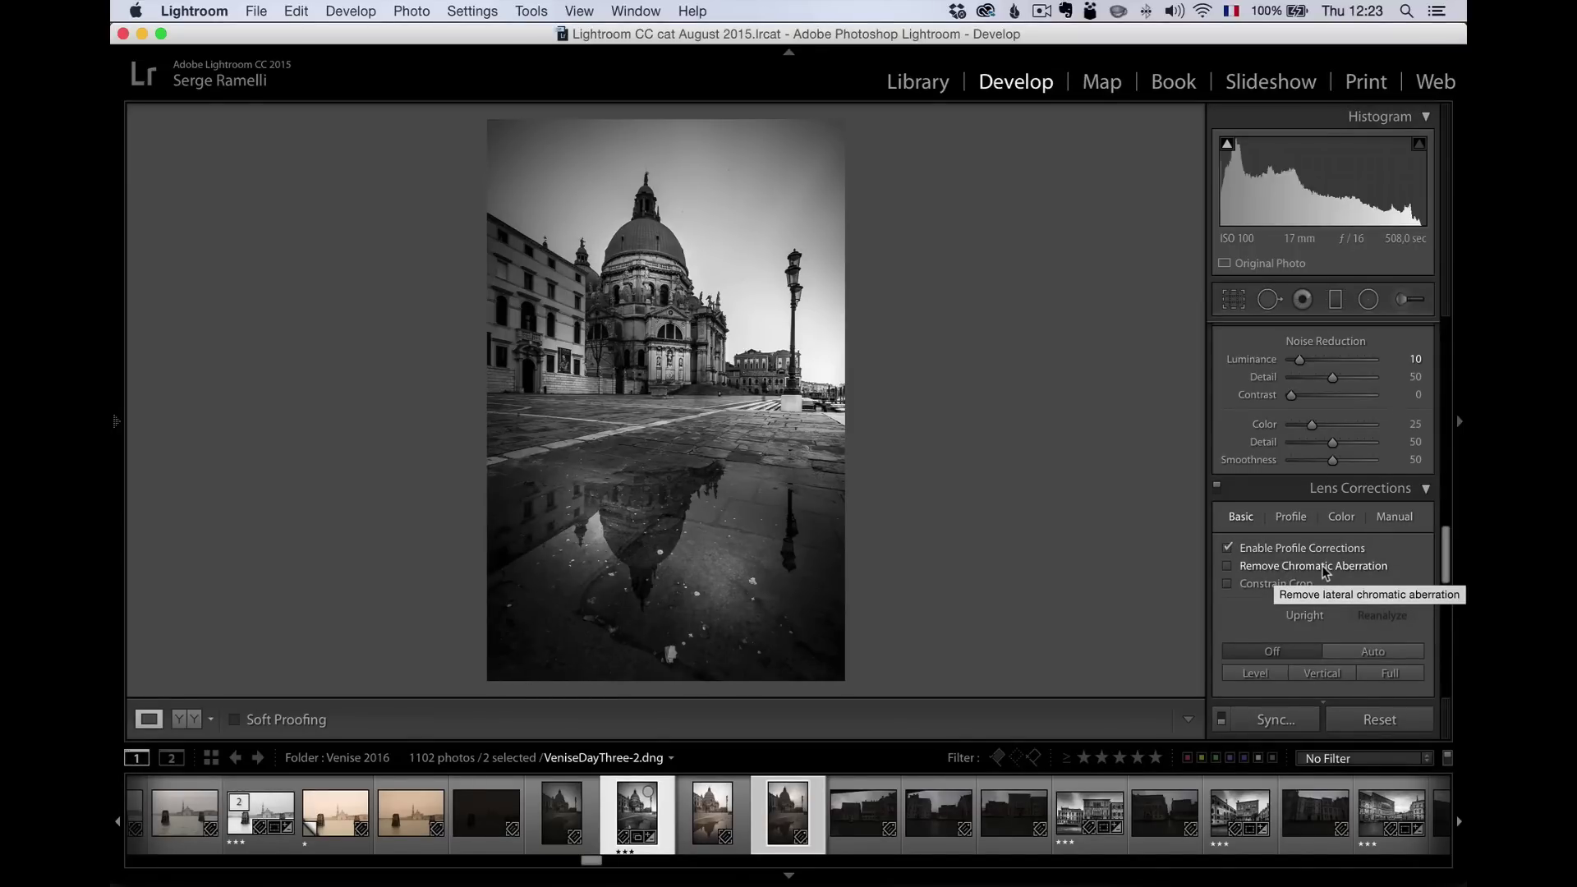
click(1373, 653)
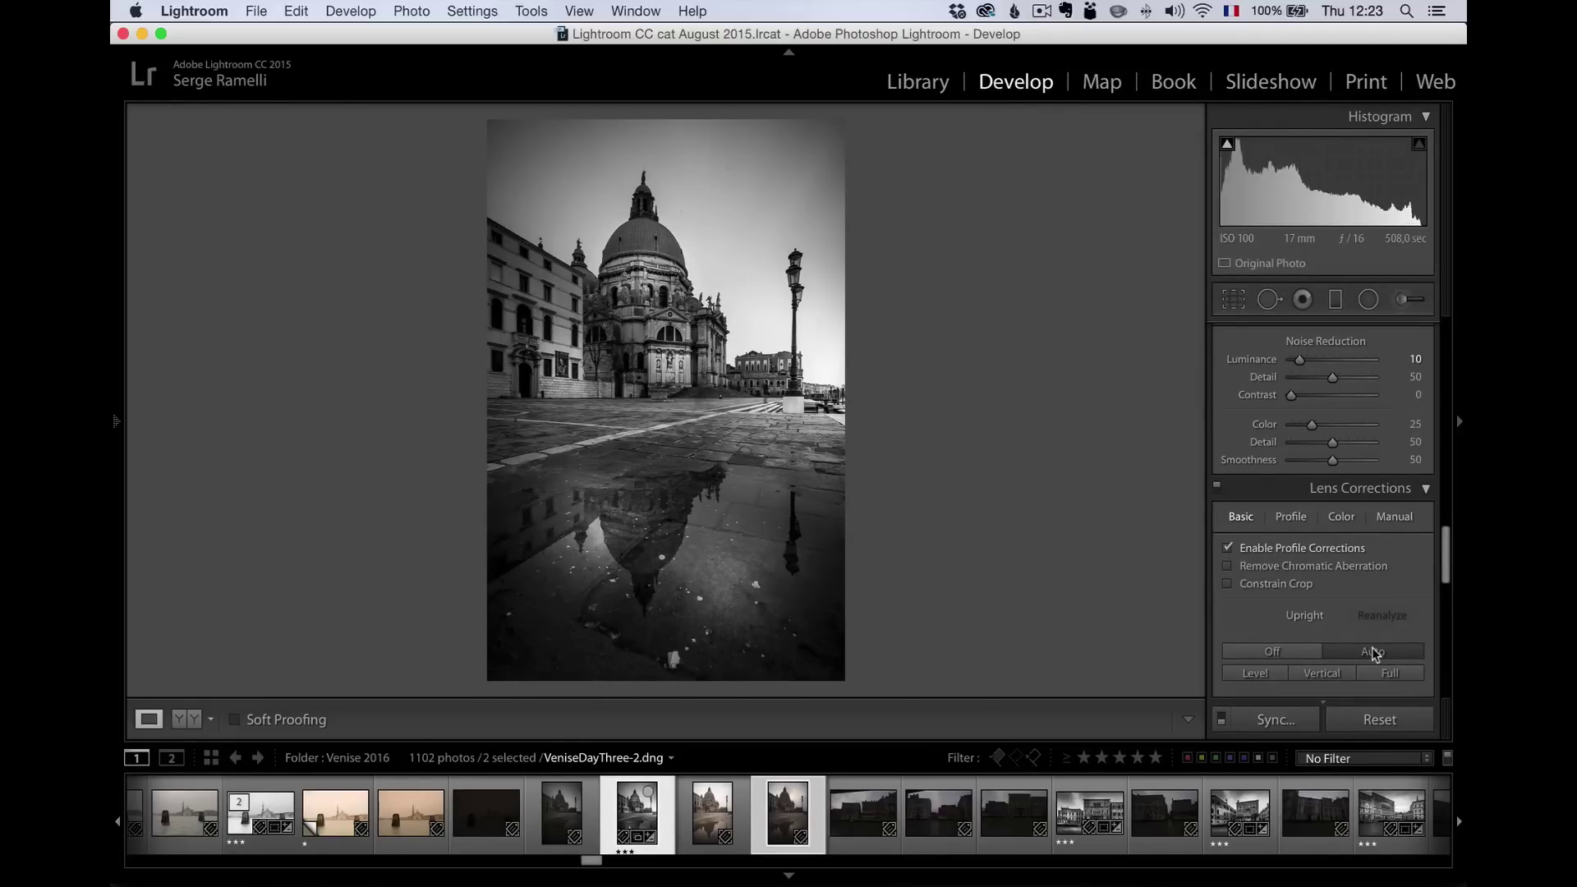
click(1258, 550)
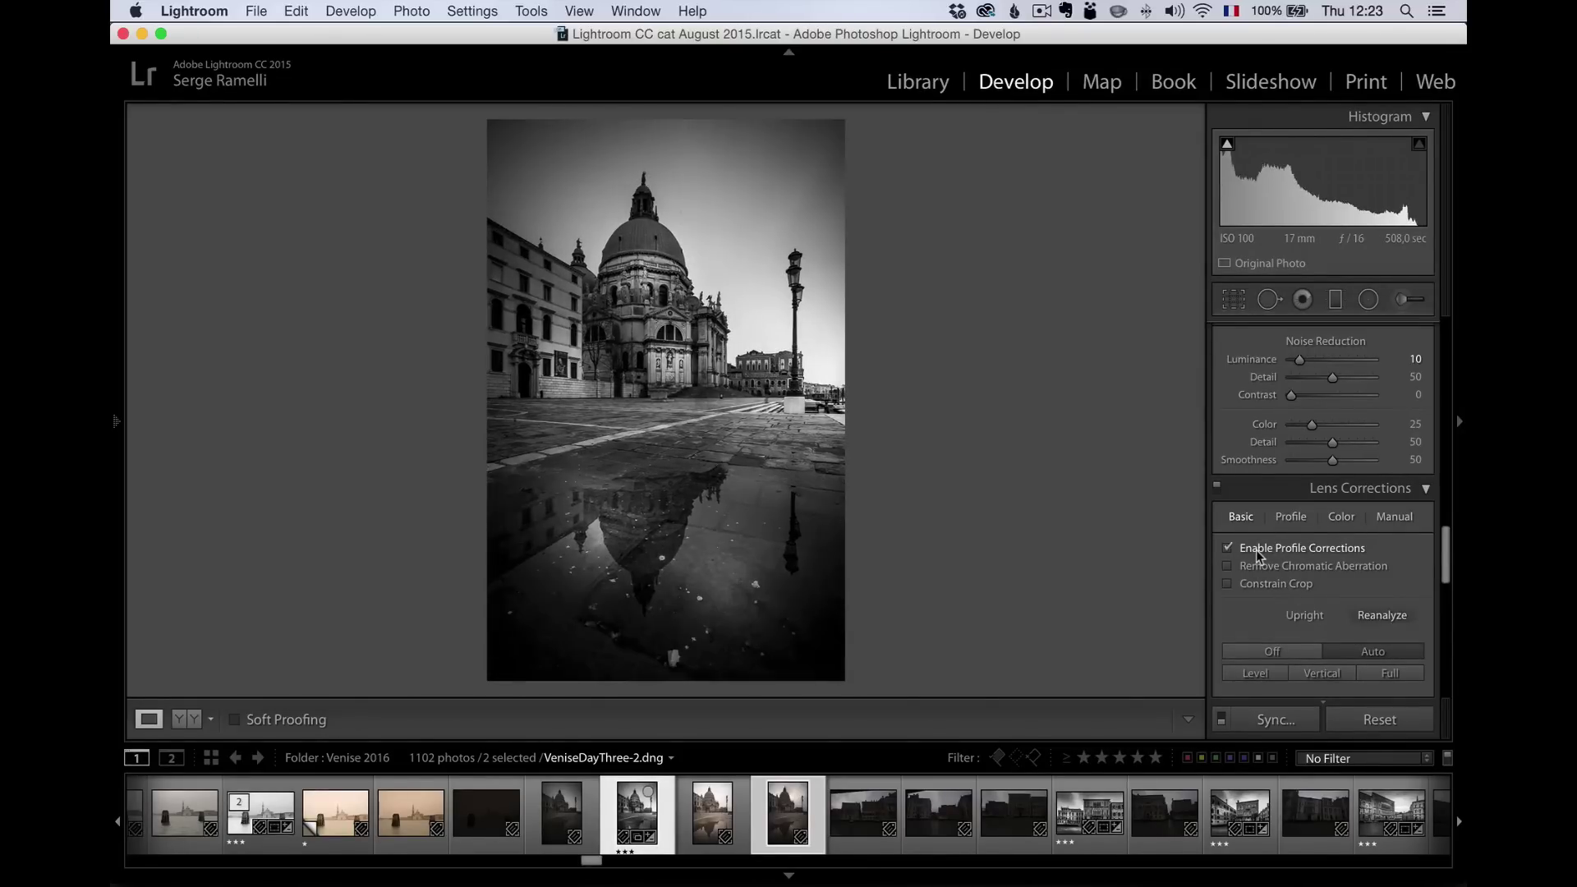
click(1257, 554)
click(1257, 554)
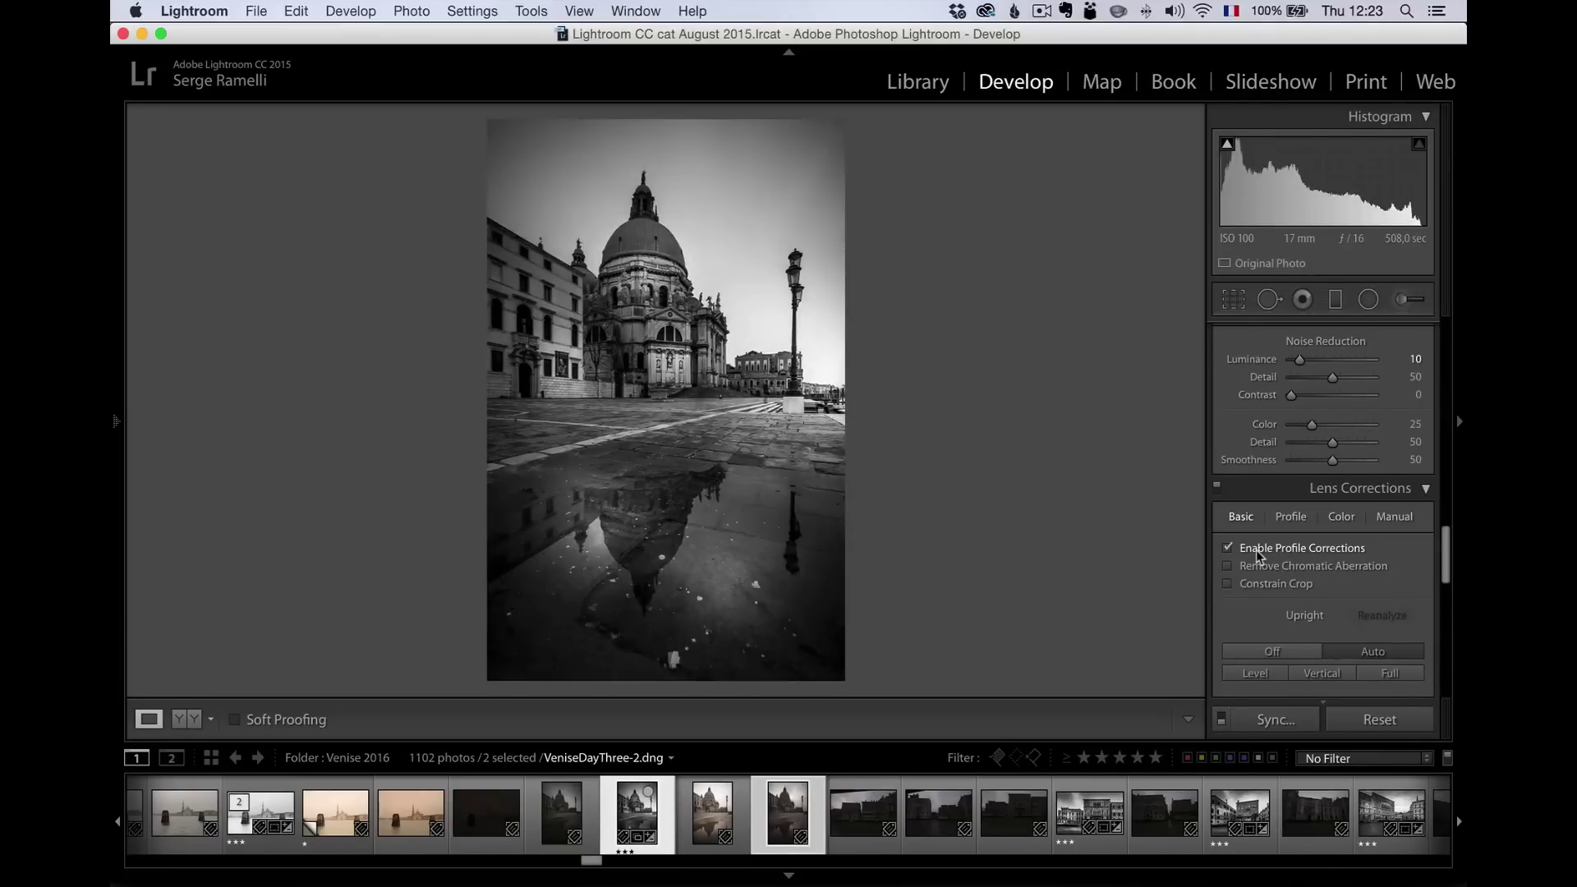
click(1257, 554)
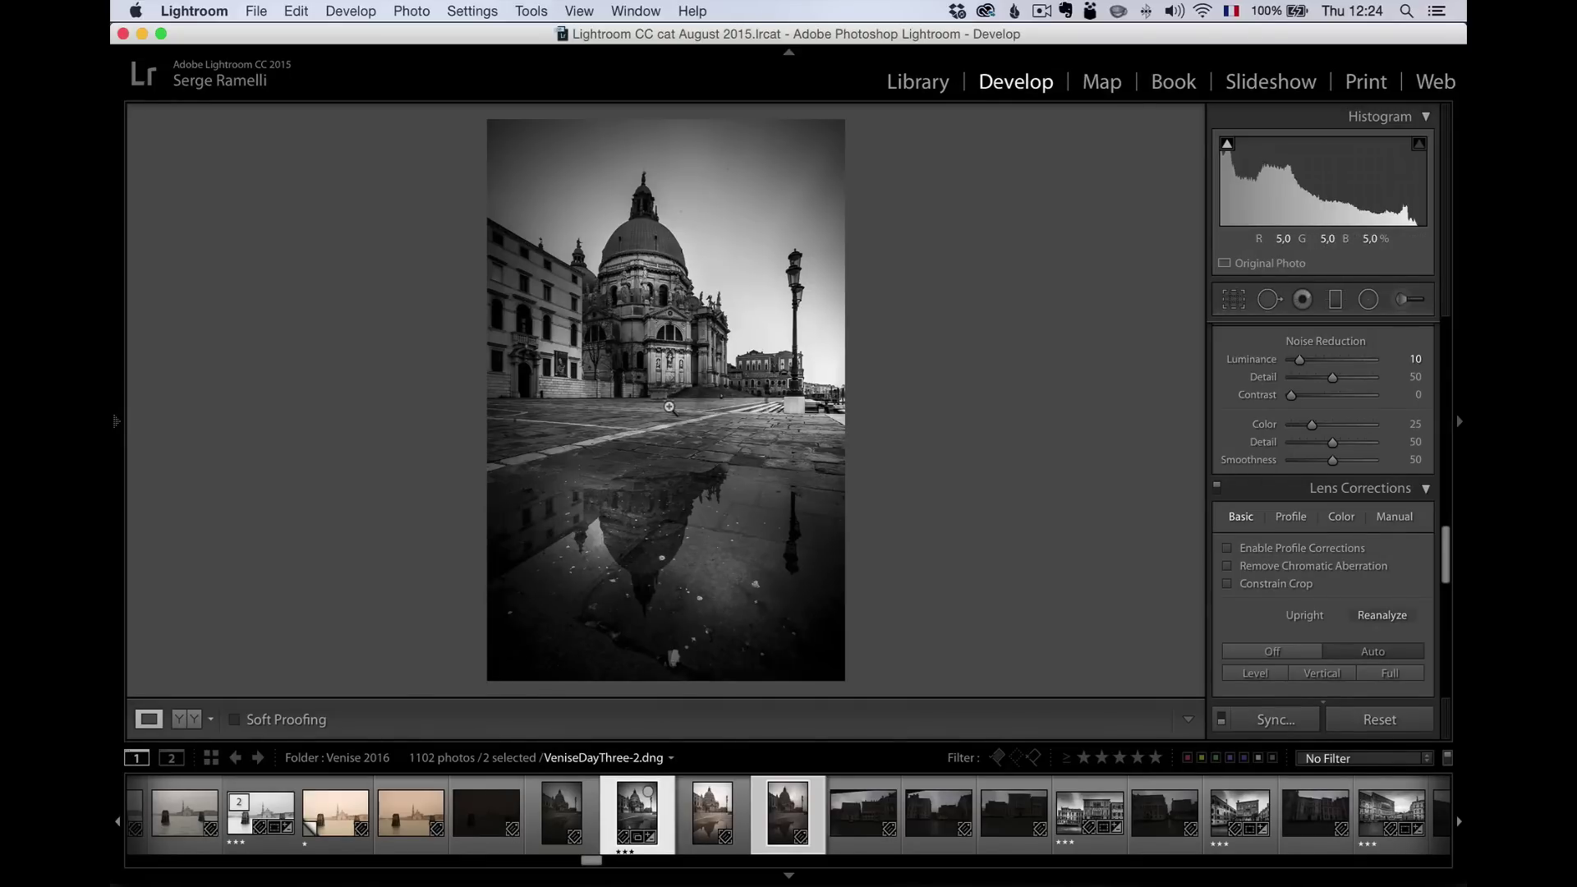
click(629, 250)
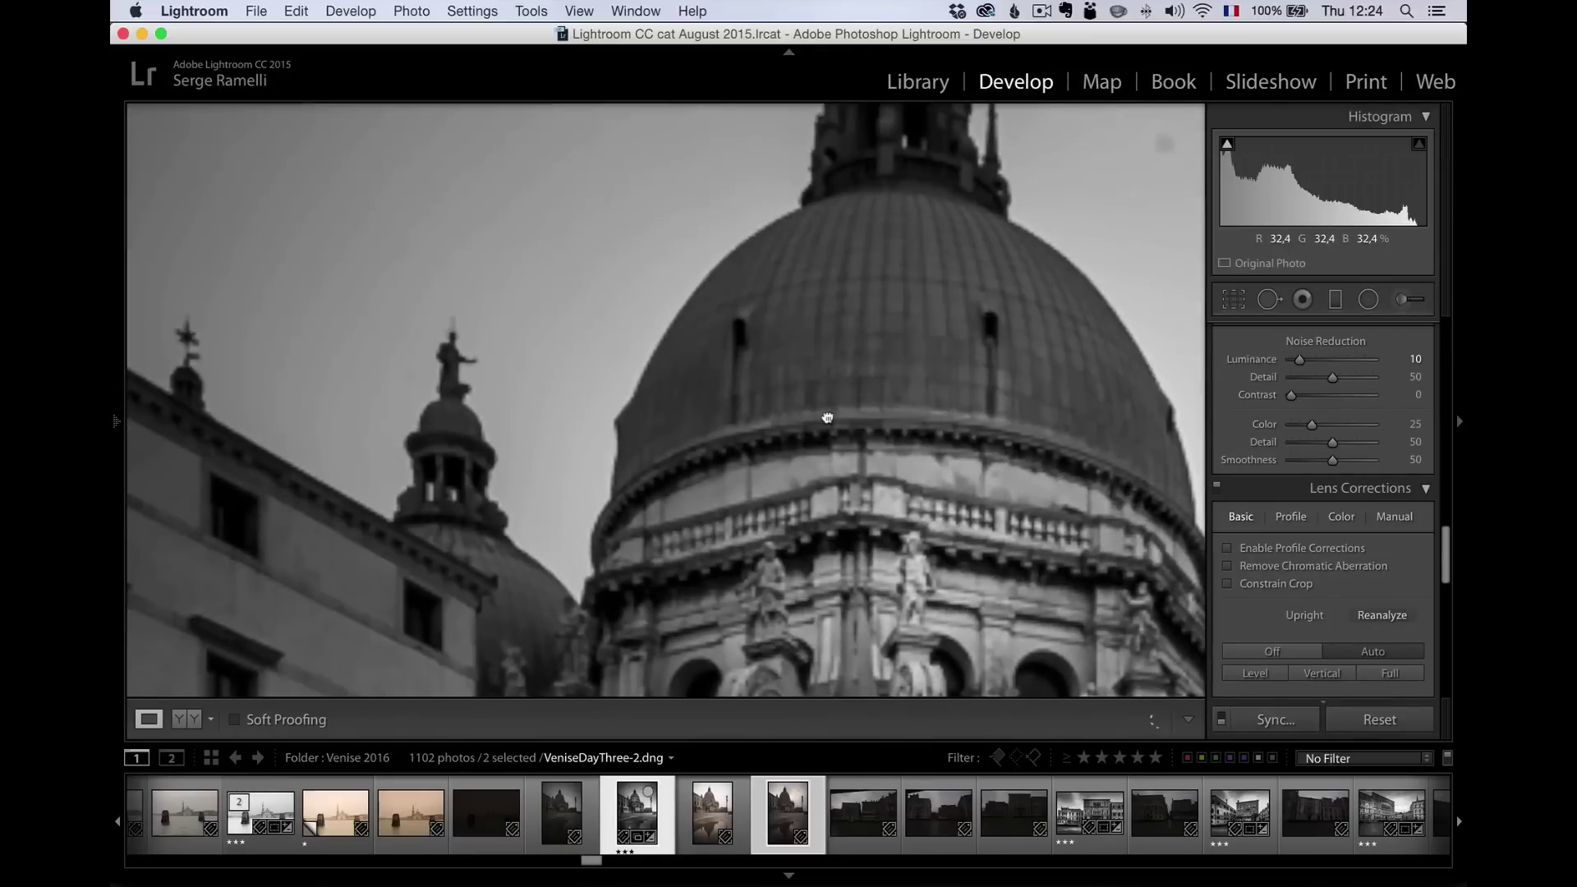
click(827, 418)
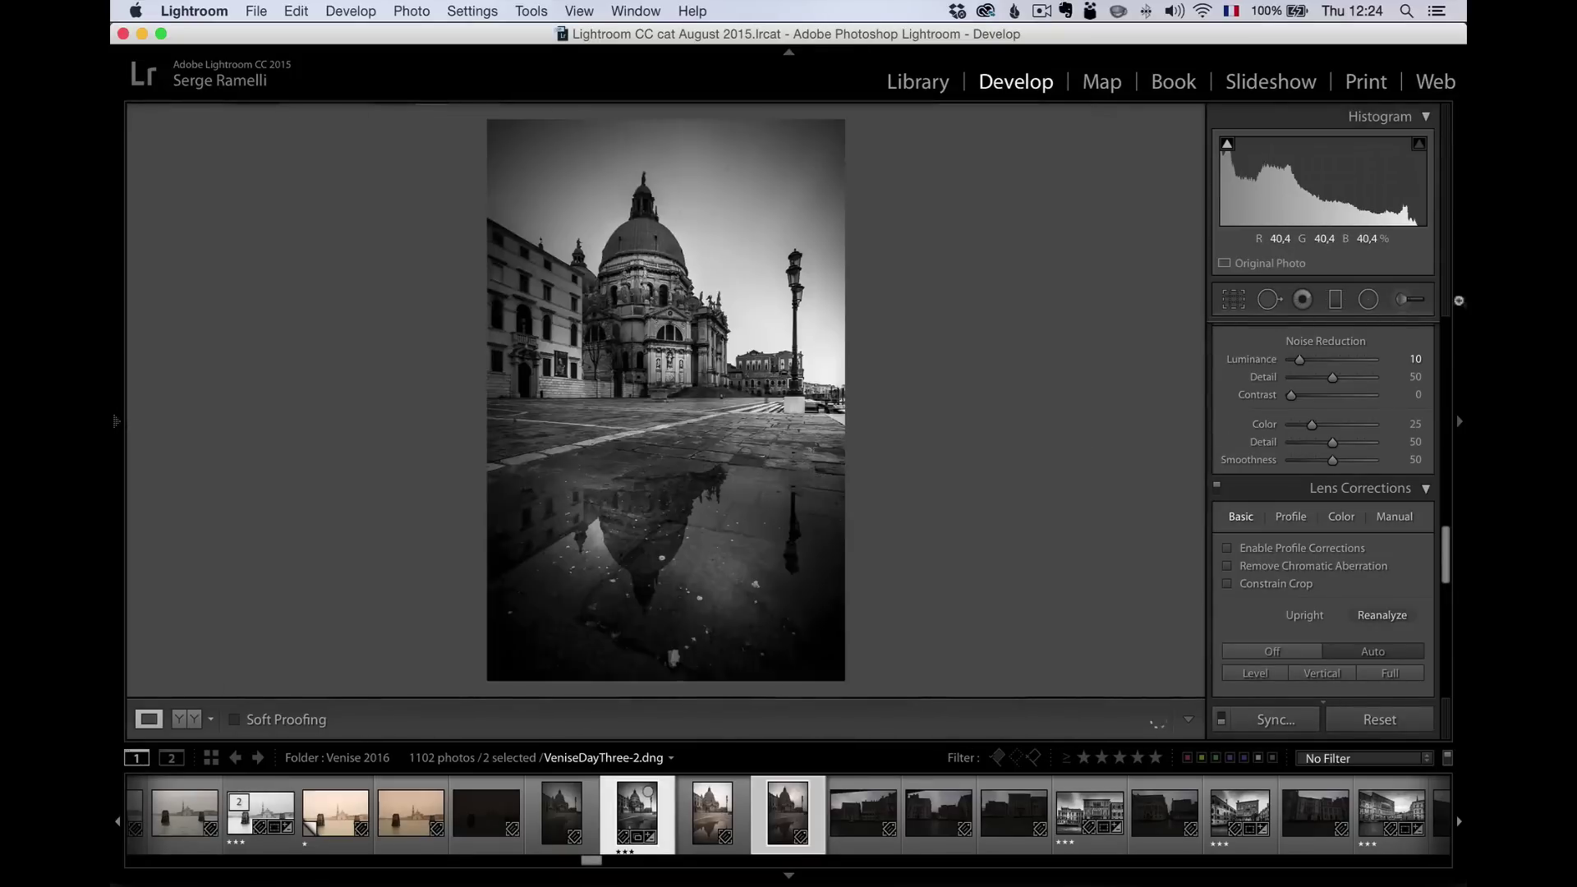
Turn on Spot Removal with Visualize Spots and heal the dust spots around the dome.
click(1269, 300)
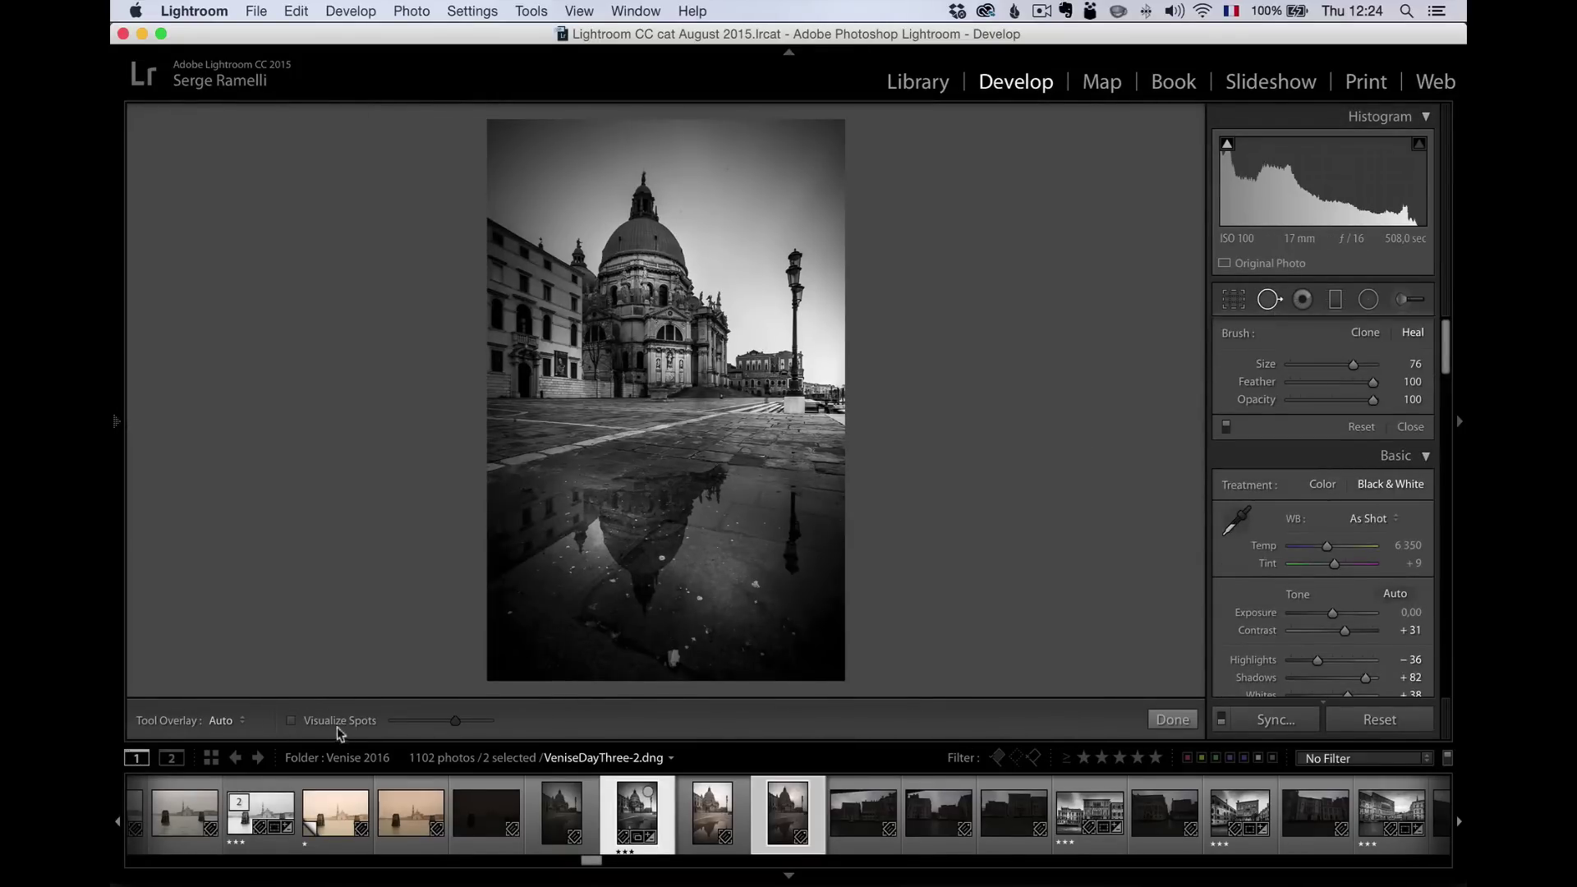
click(292, 721)
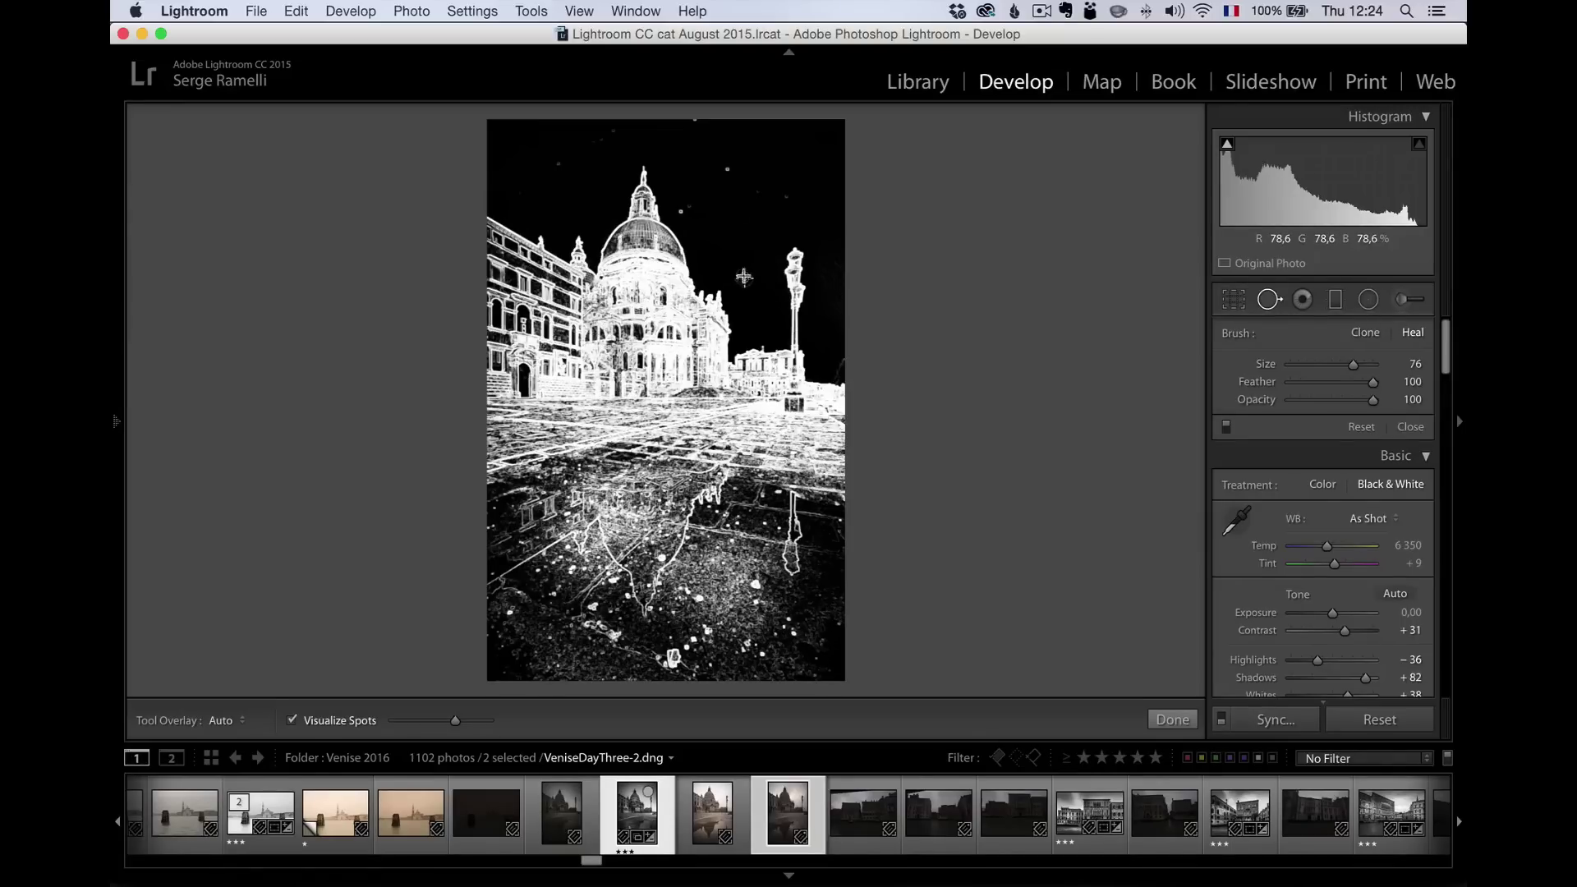
click(727, 169)
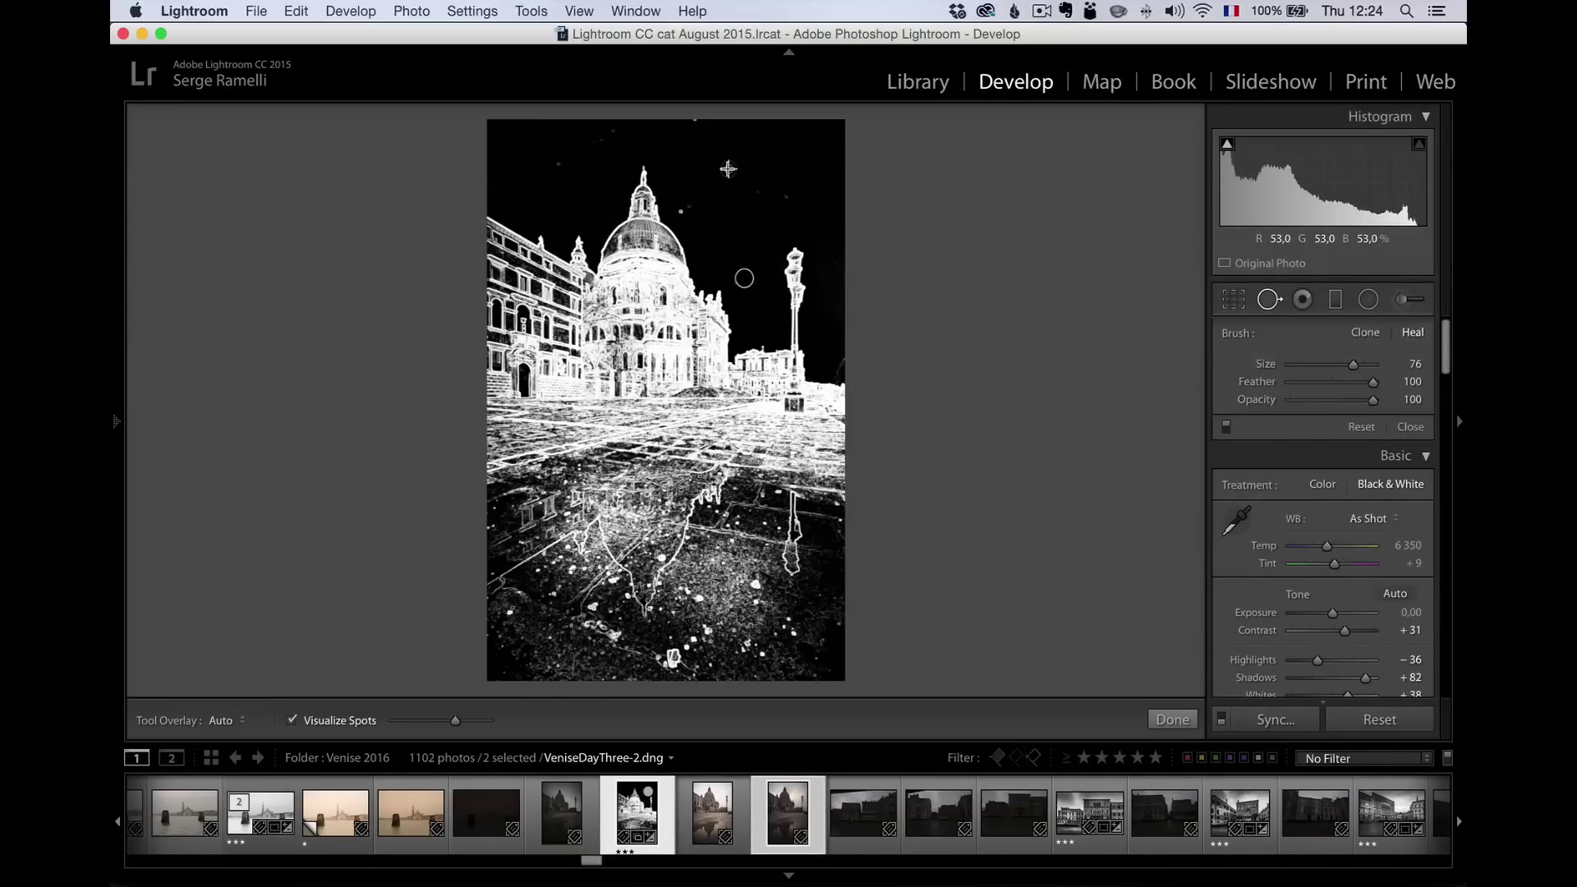
click(728, 169)
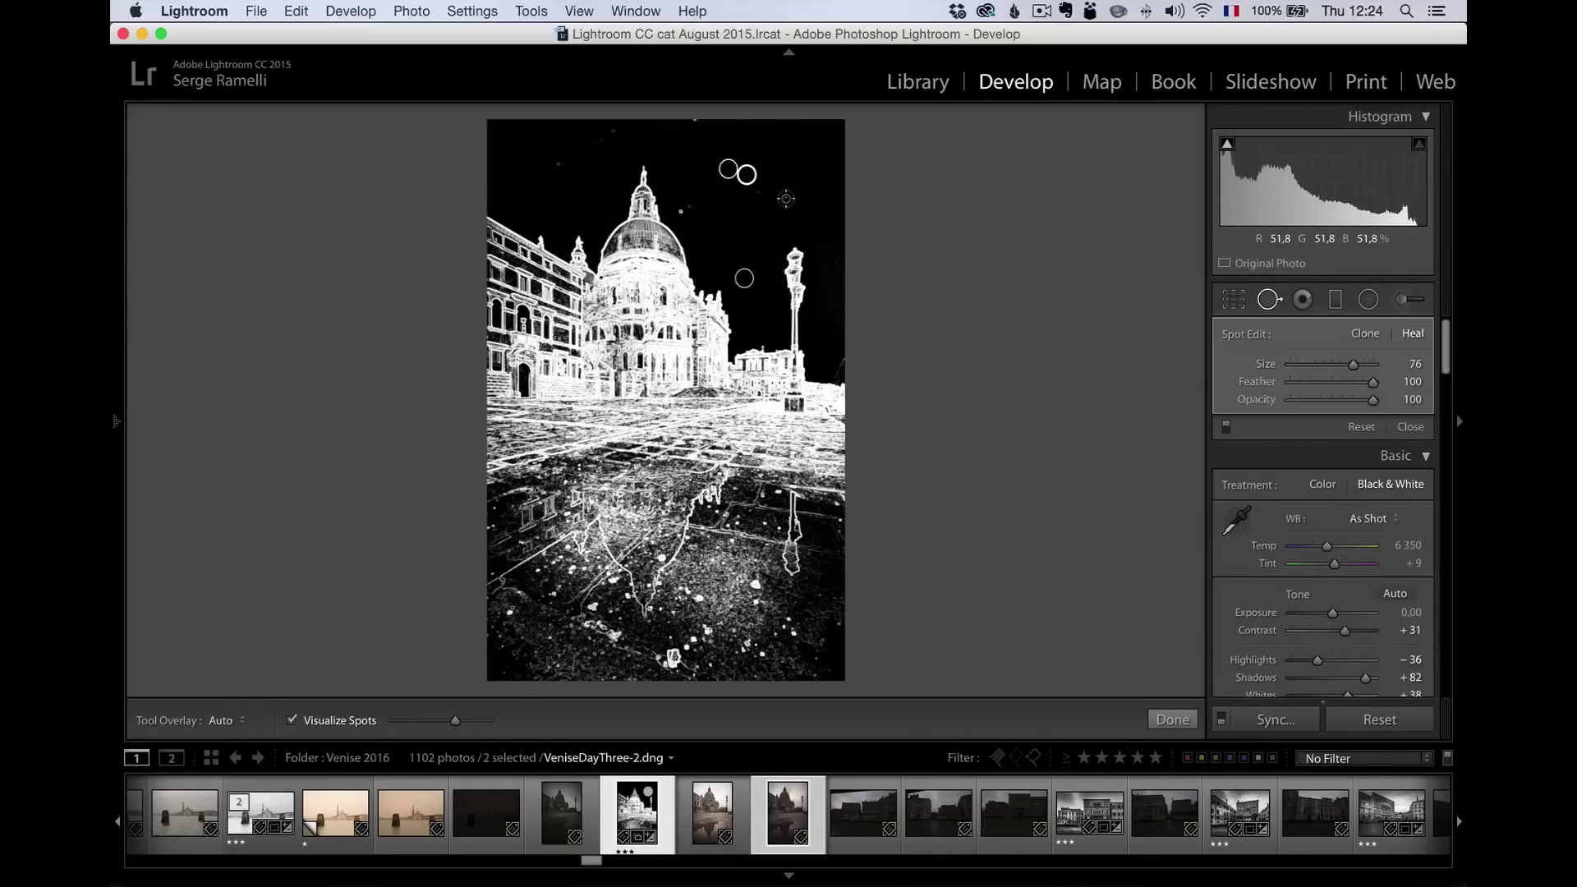
click(785, 195)
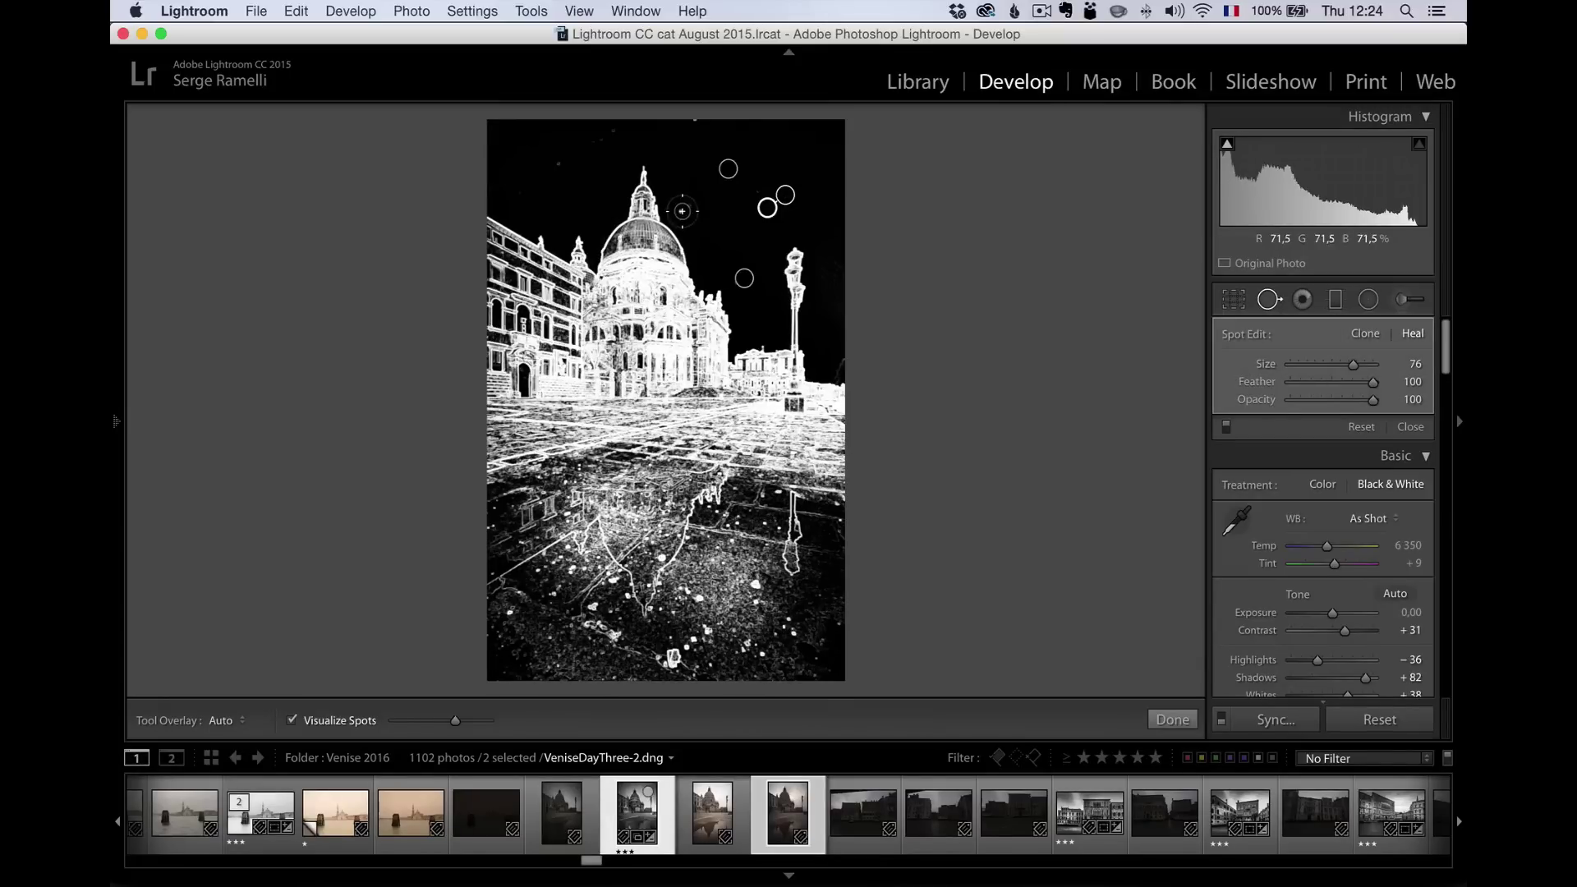
click(681, 211)
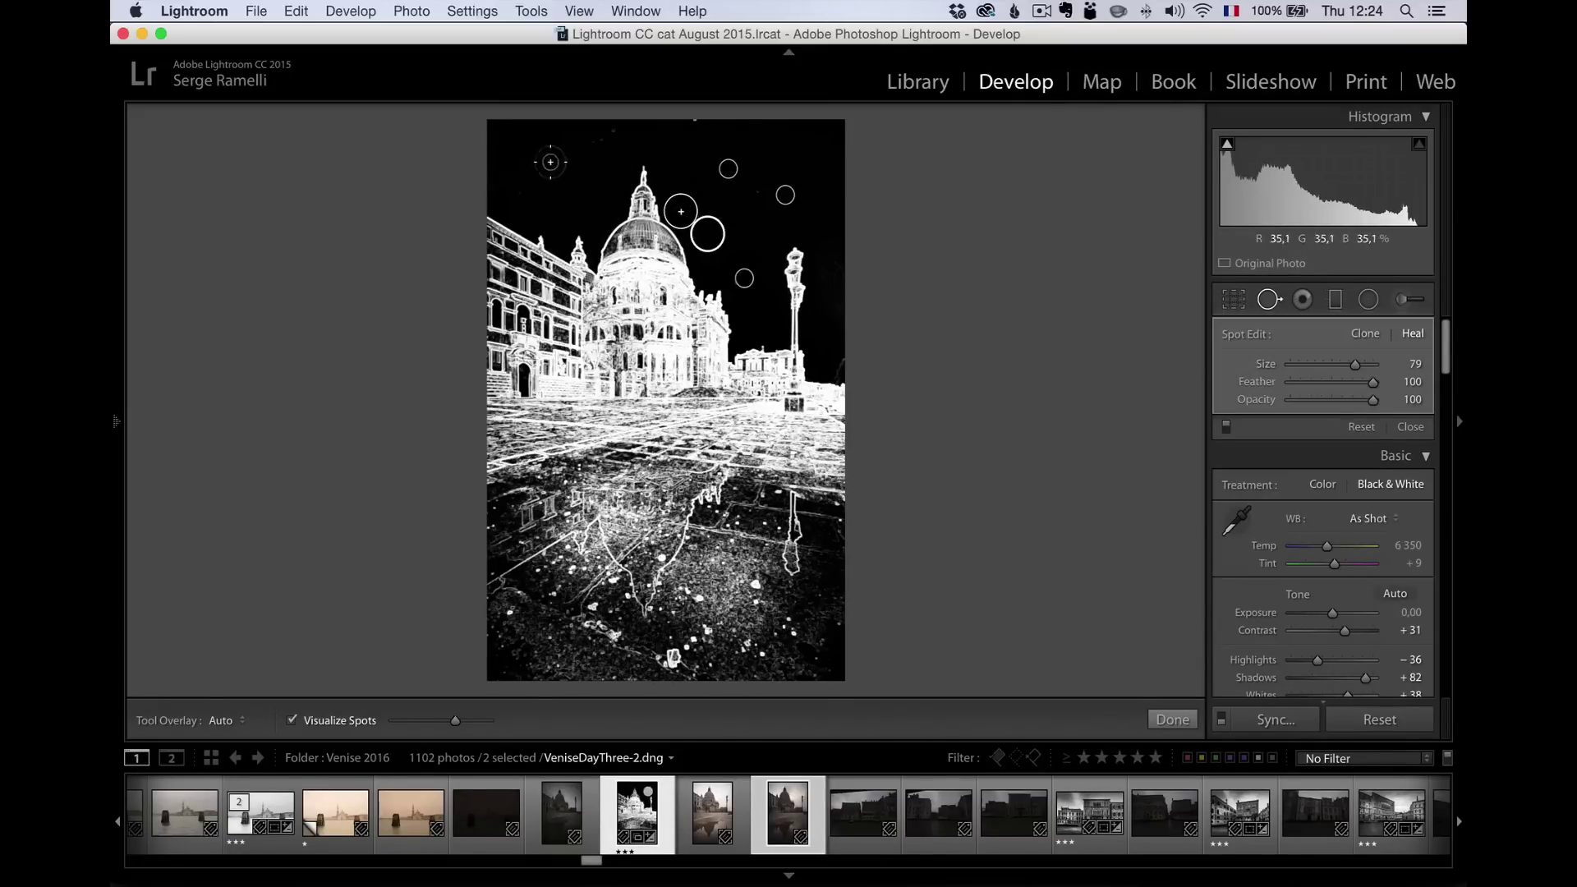
Heal the remaining spots along the upper sky, then turn off Visualize Spots.
click(559, 164)
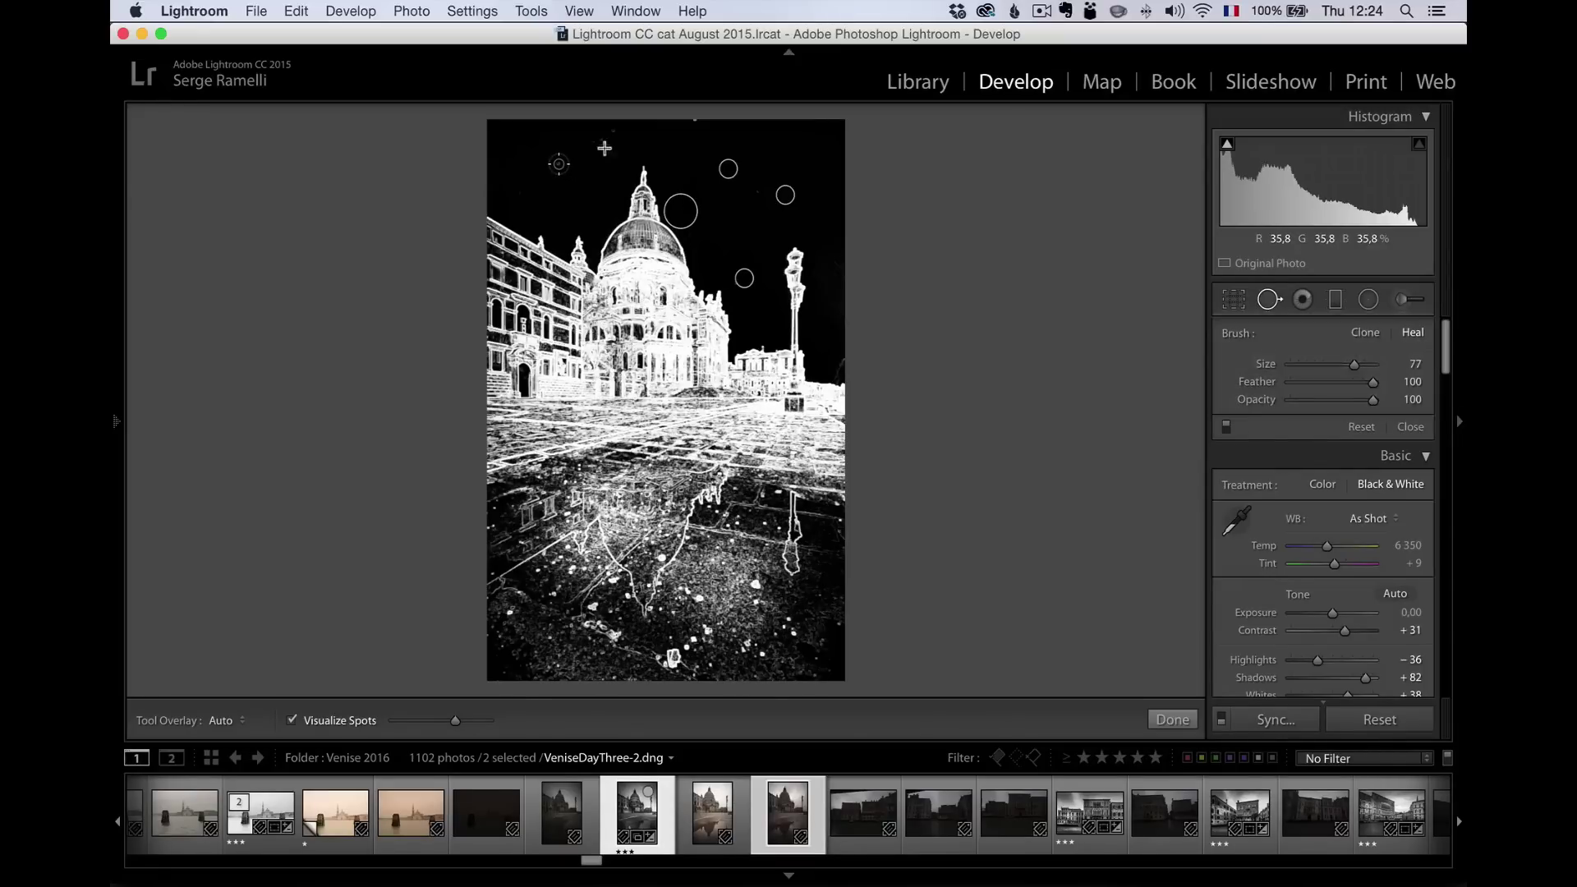
click(613, 131)
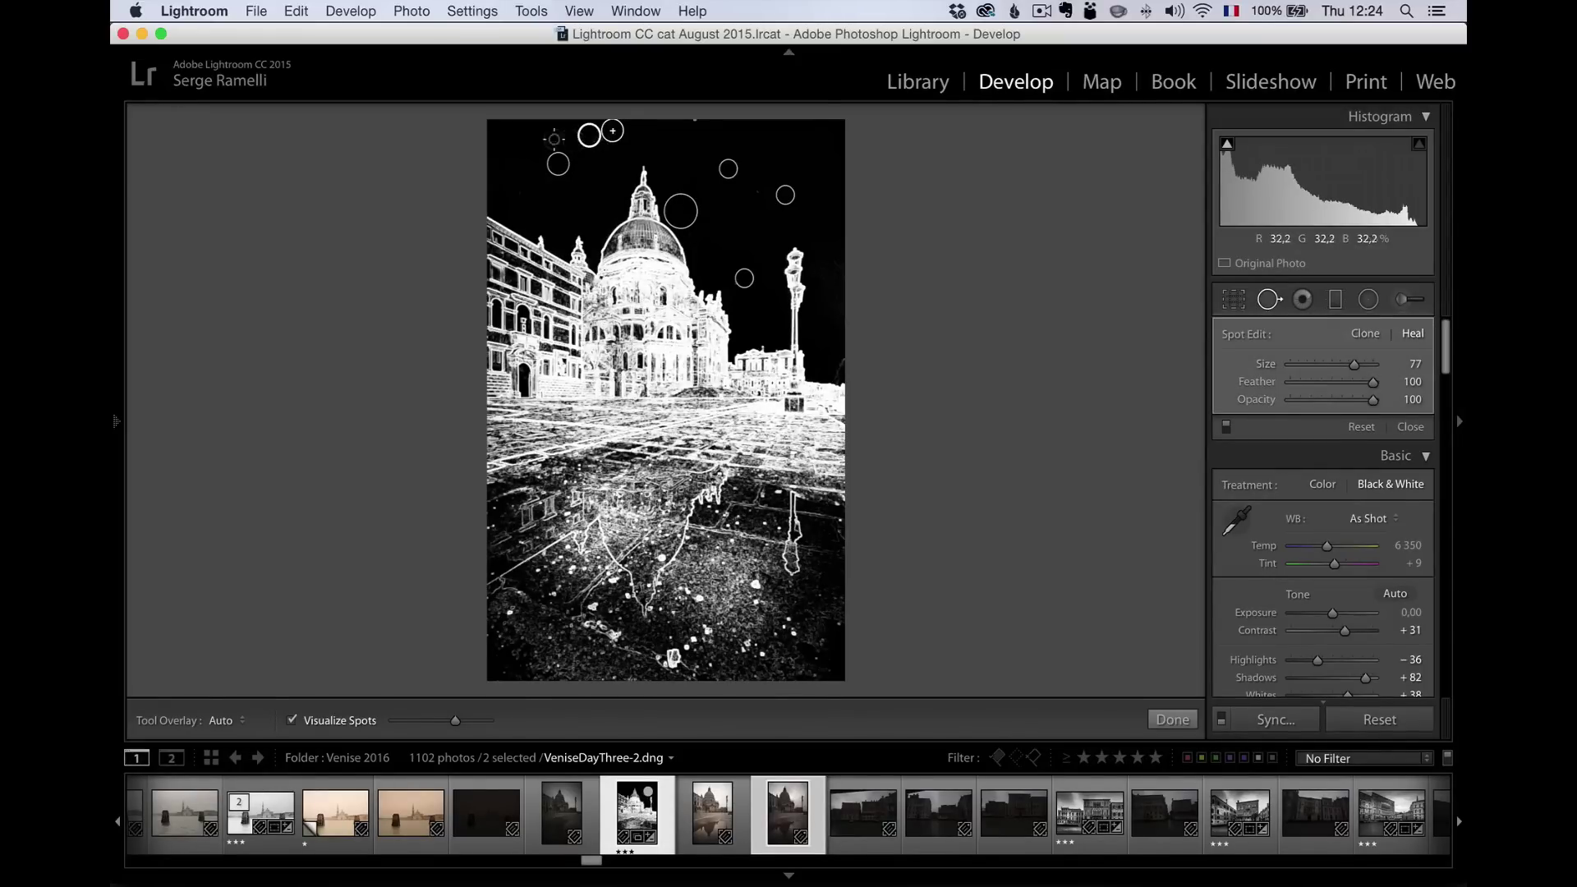
click(563, 137)
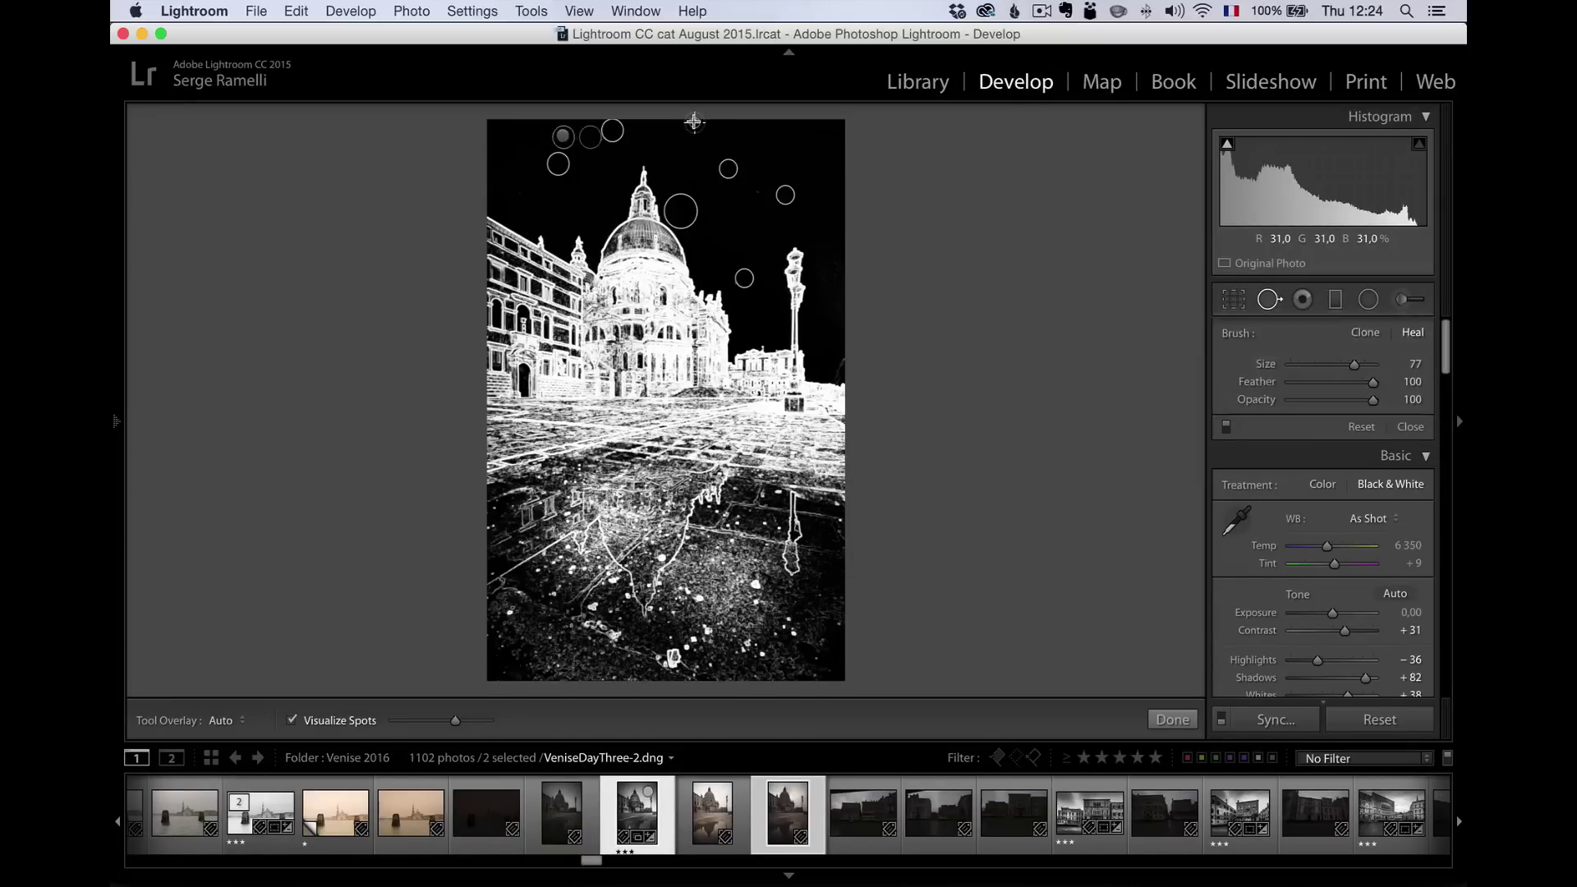
click(695, 123)
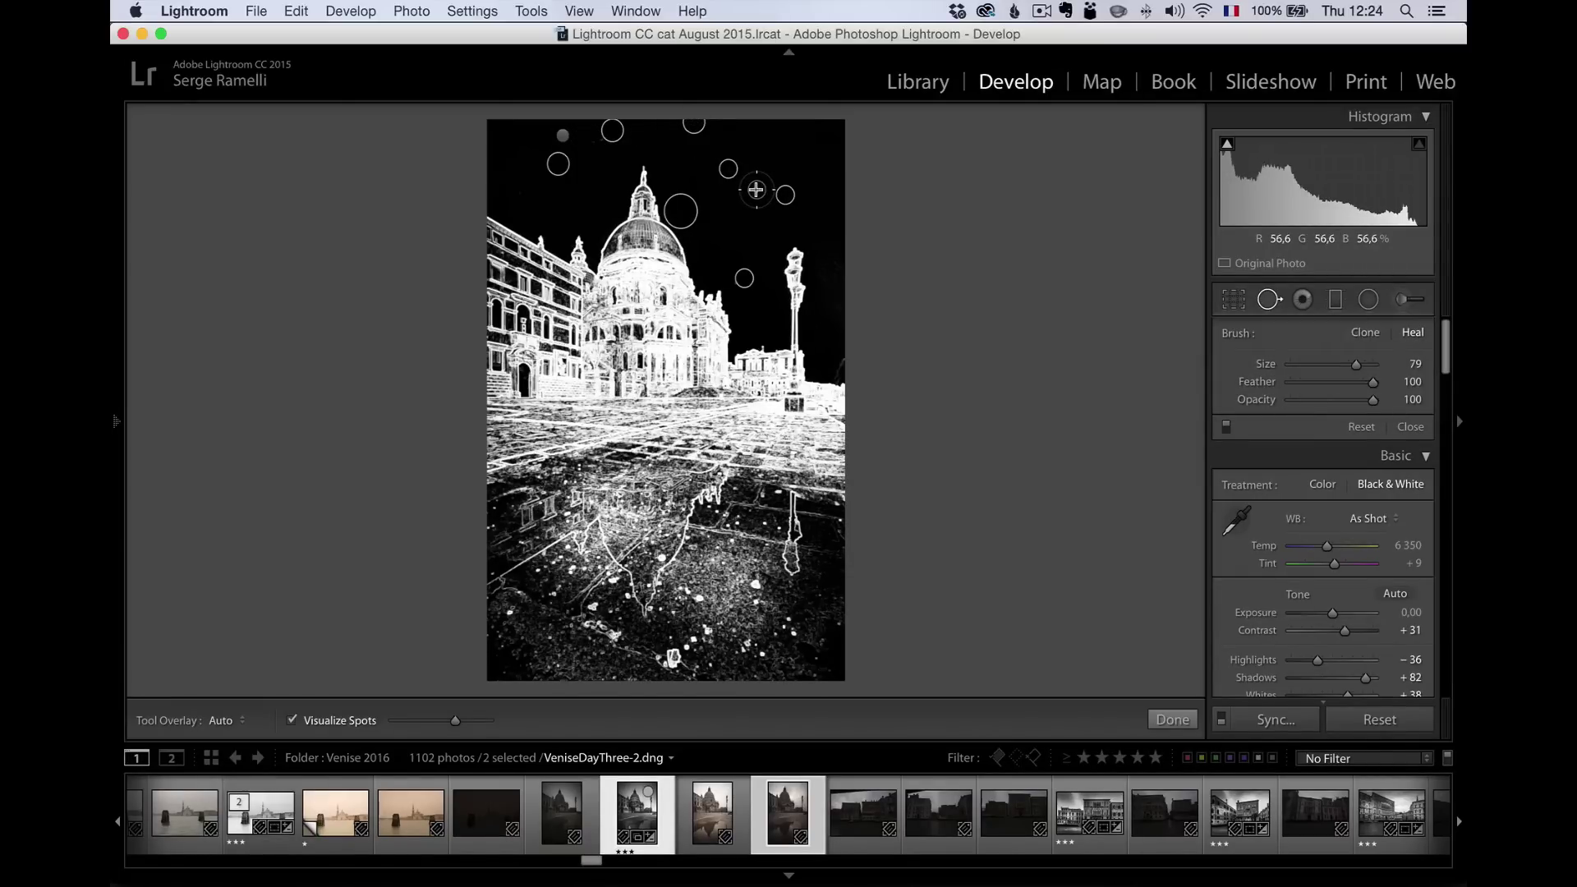
click(745, 303)
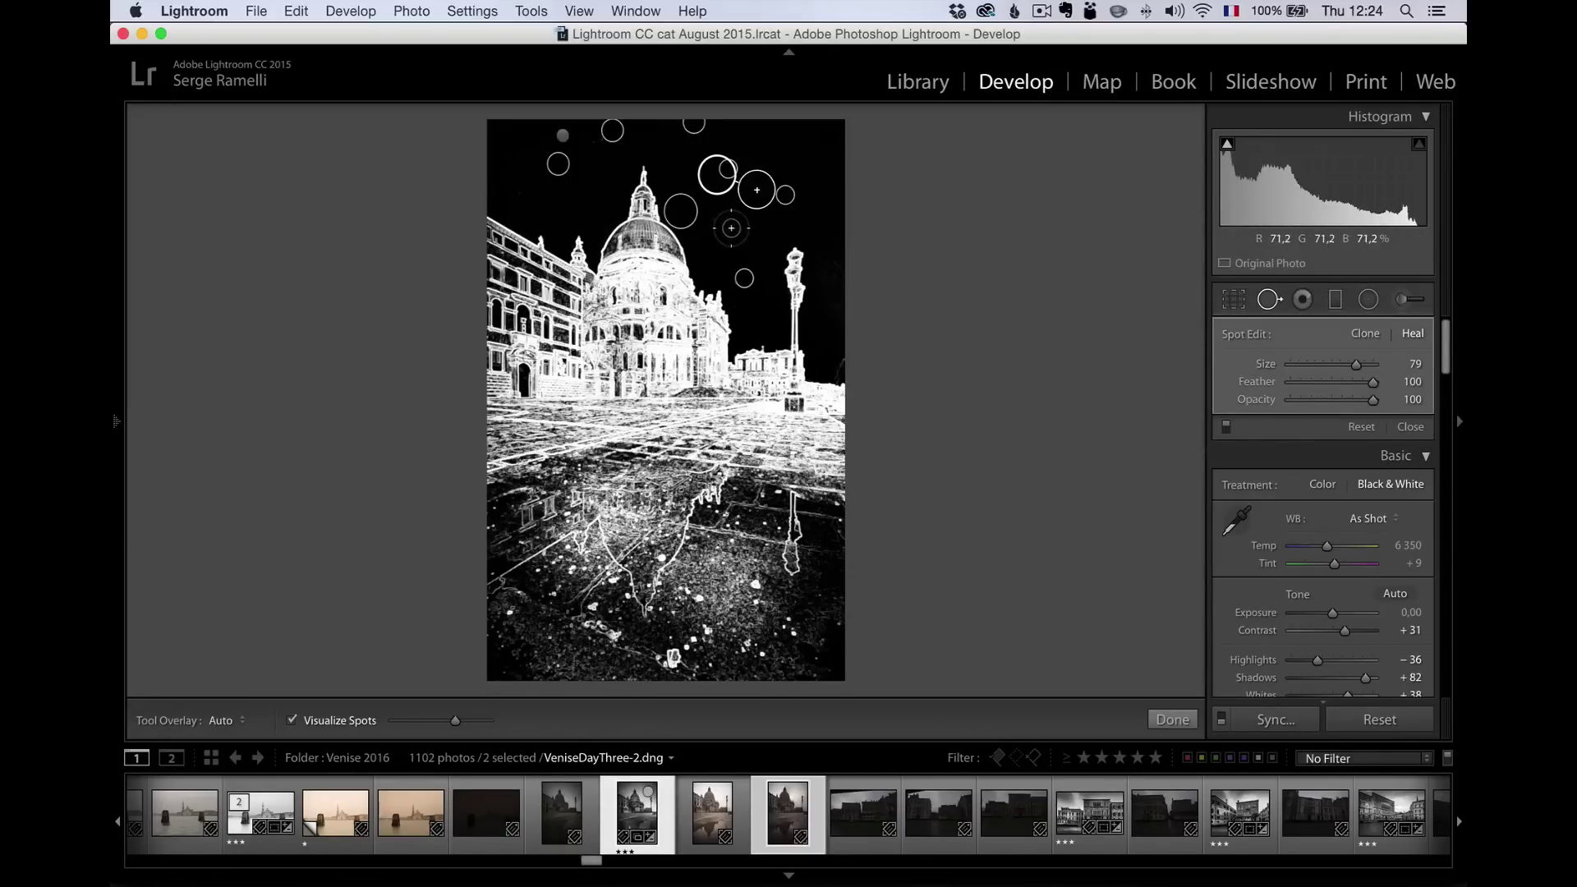
click(688, 123)
key(Escape)
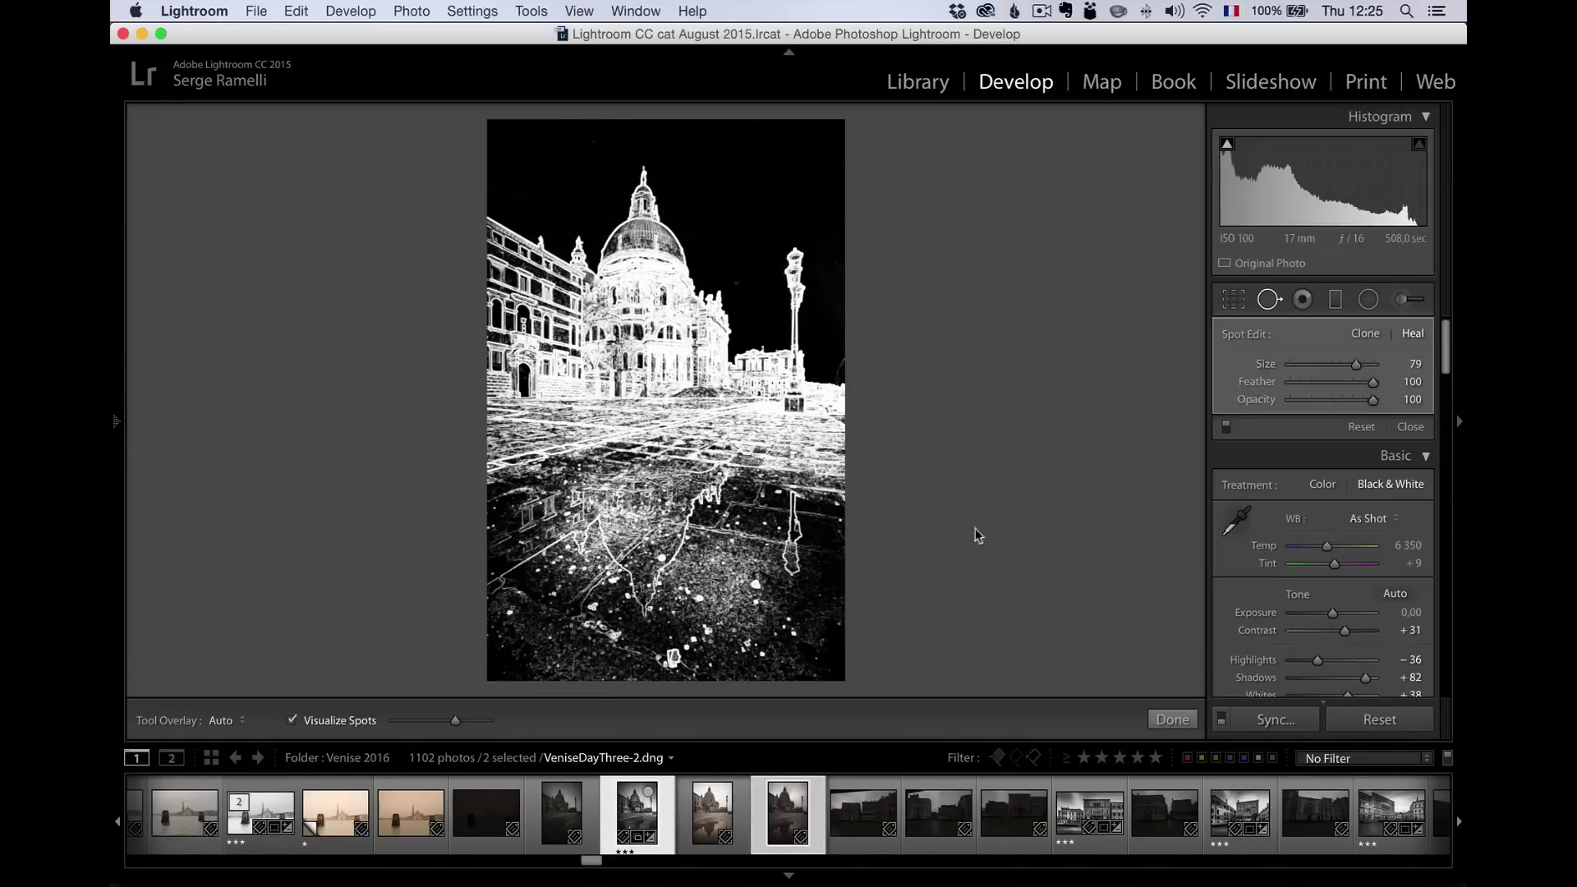
click(333, 723)
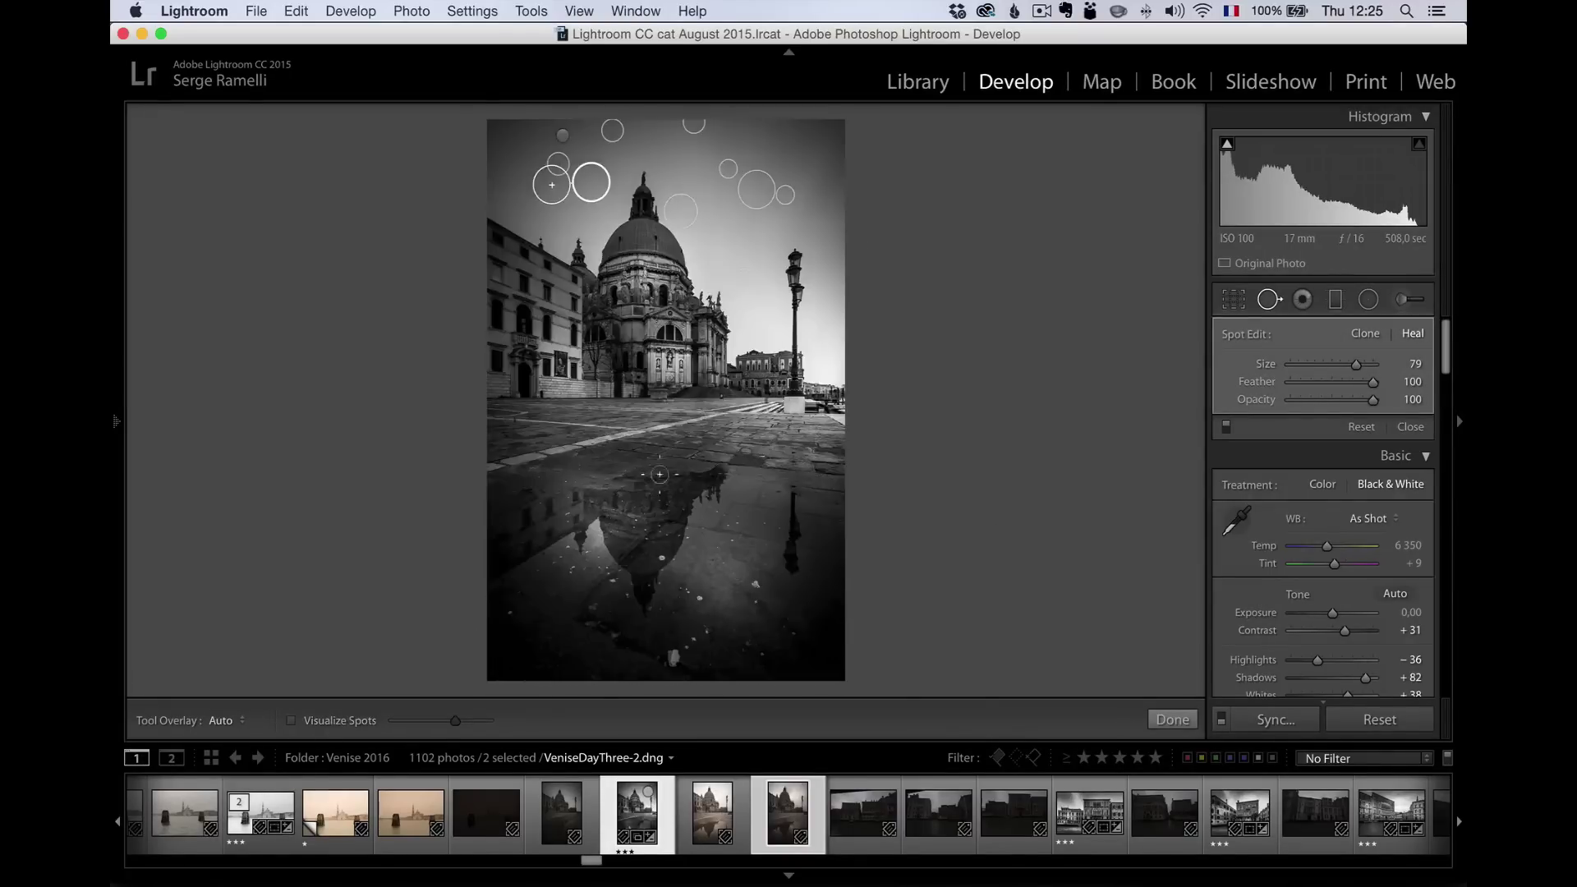
click(1409, 427)
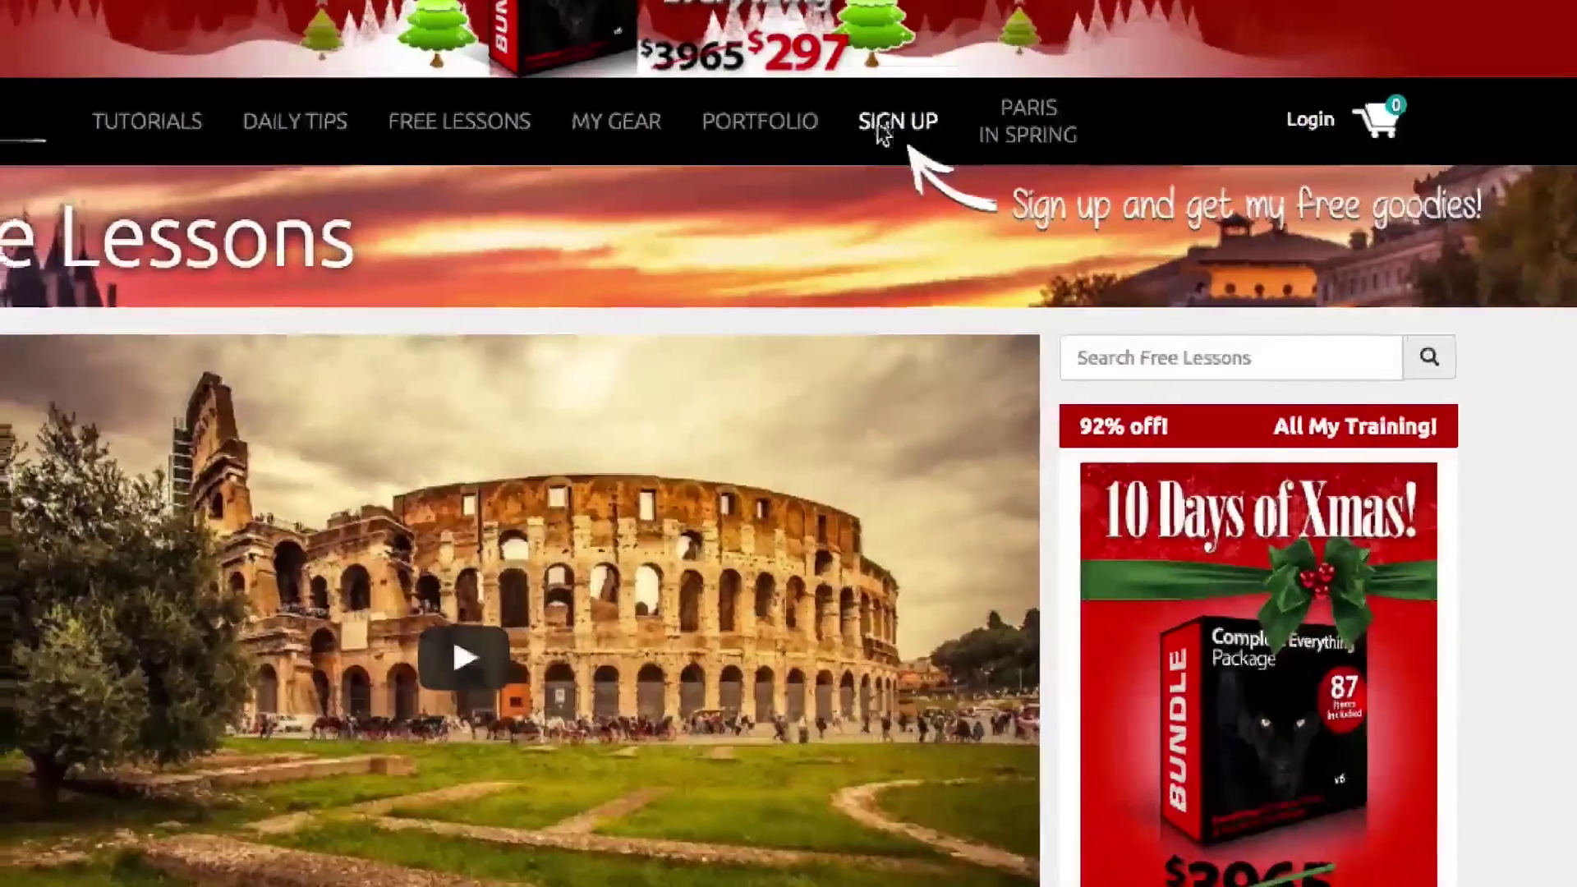
Dismiss the sign-up popup and open the first free lesson, the Lightroom presets urban look.
click(887, 133)
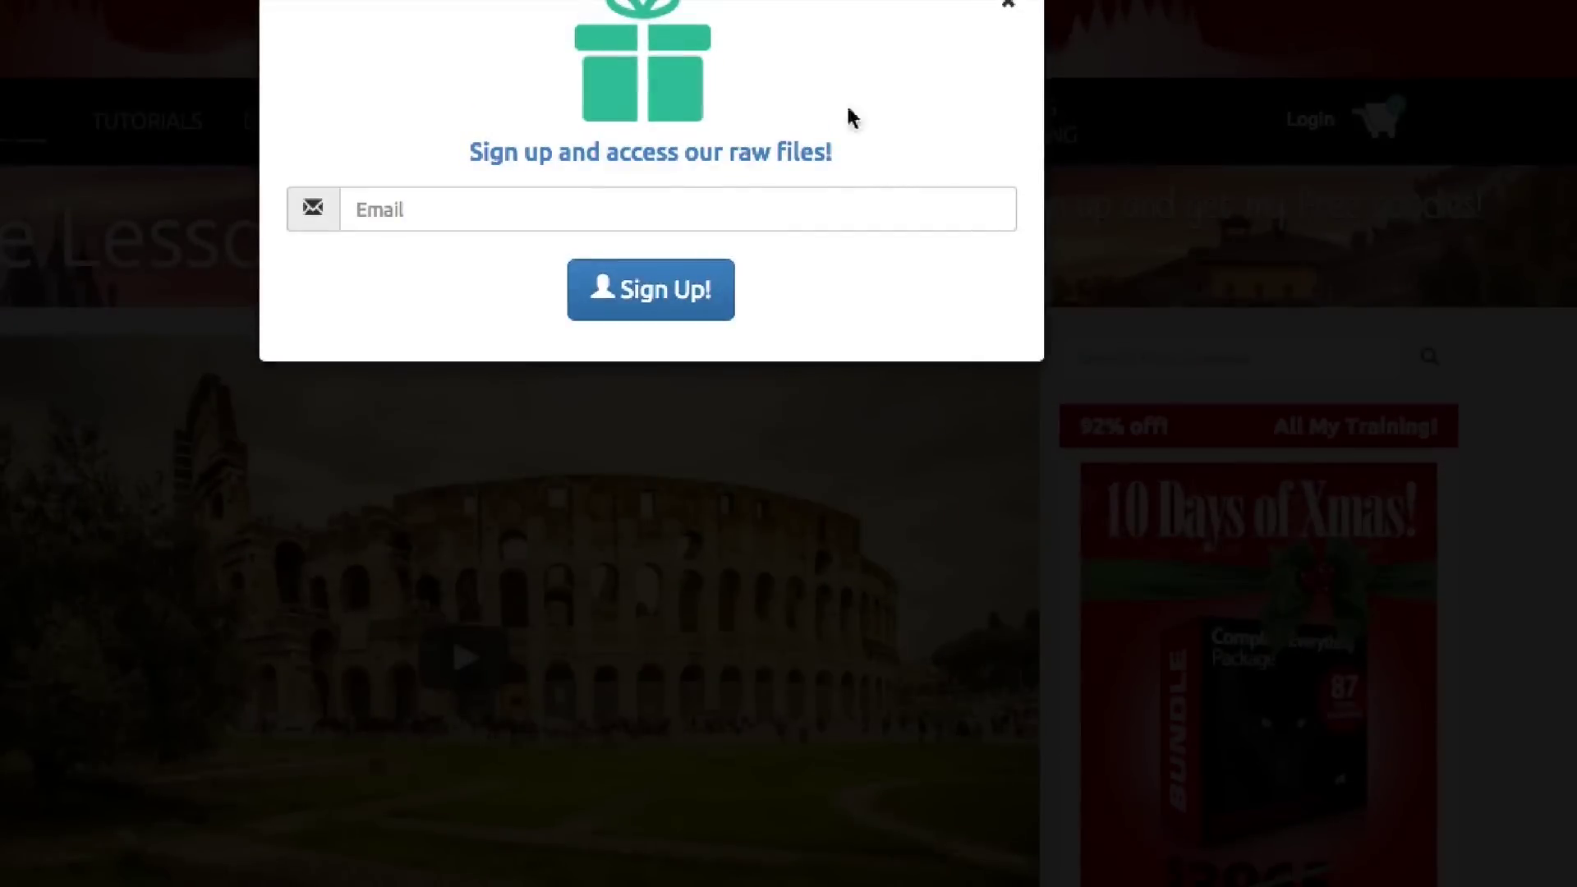
click(1150, 168)
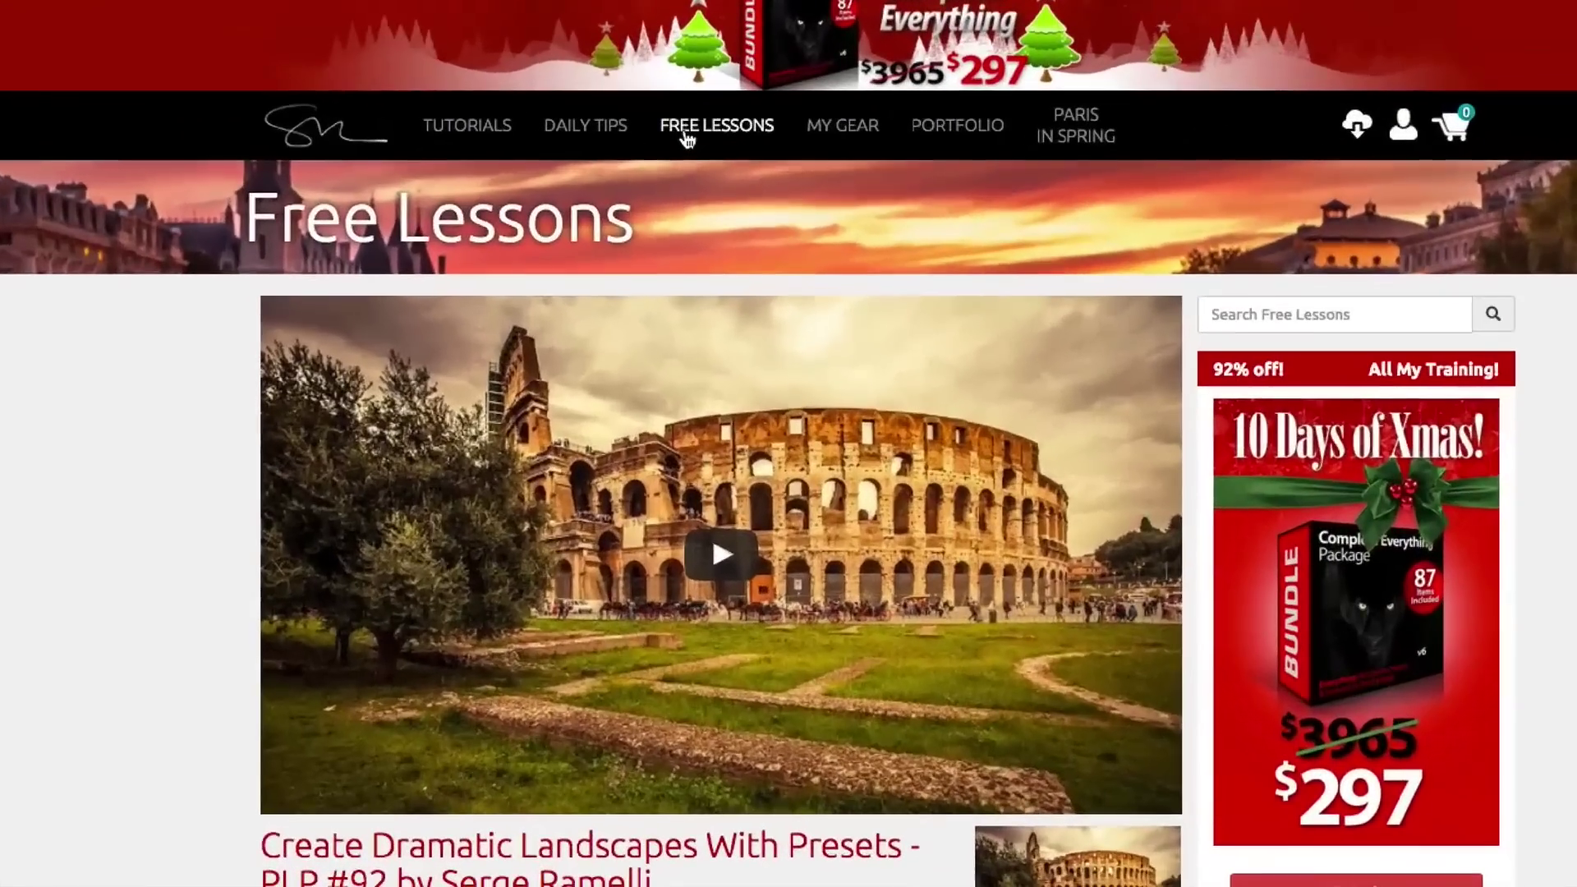
click(708, 134)
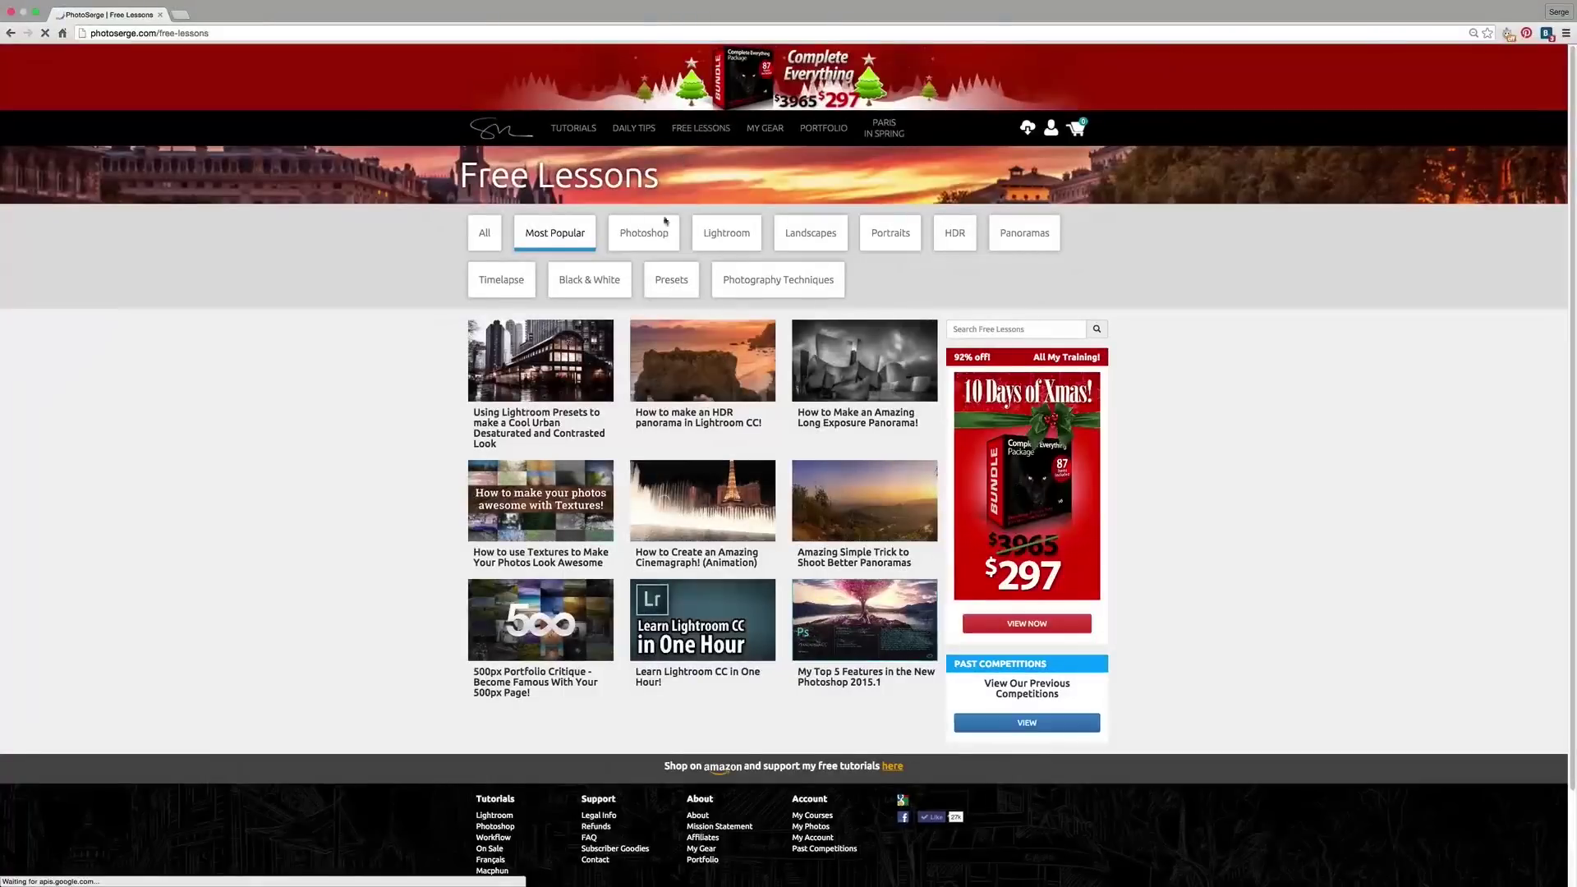
click(536, 423)
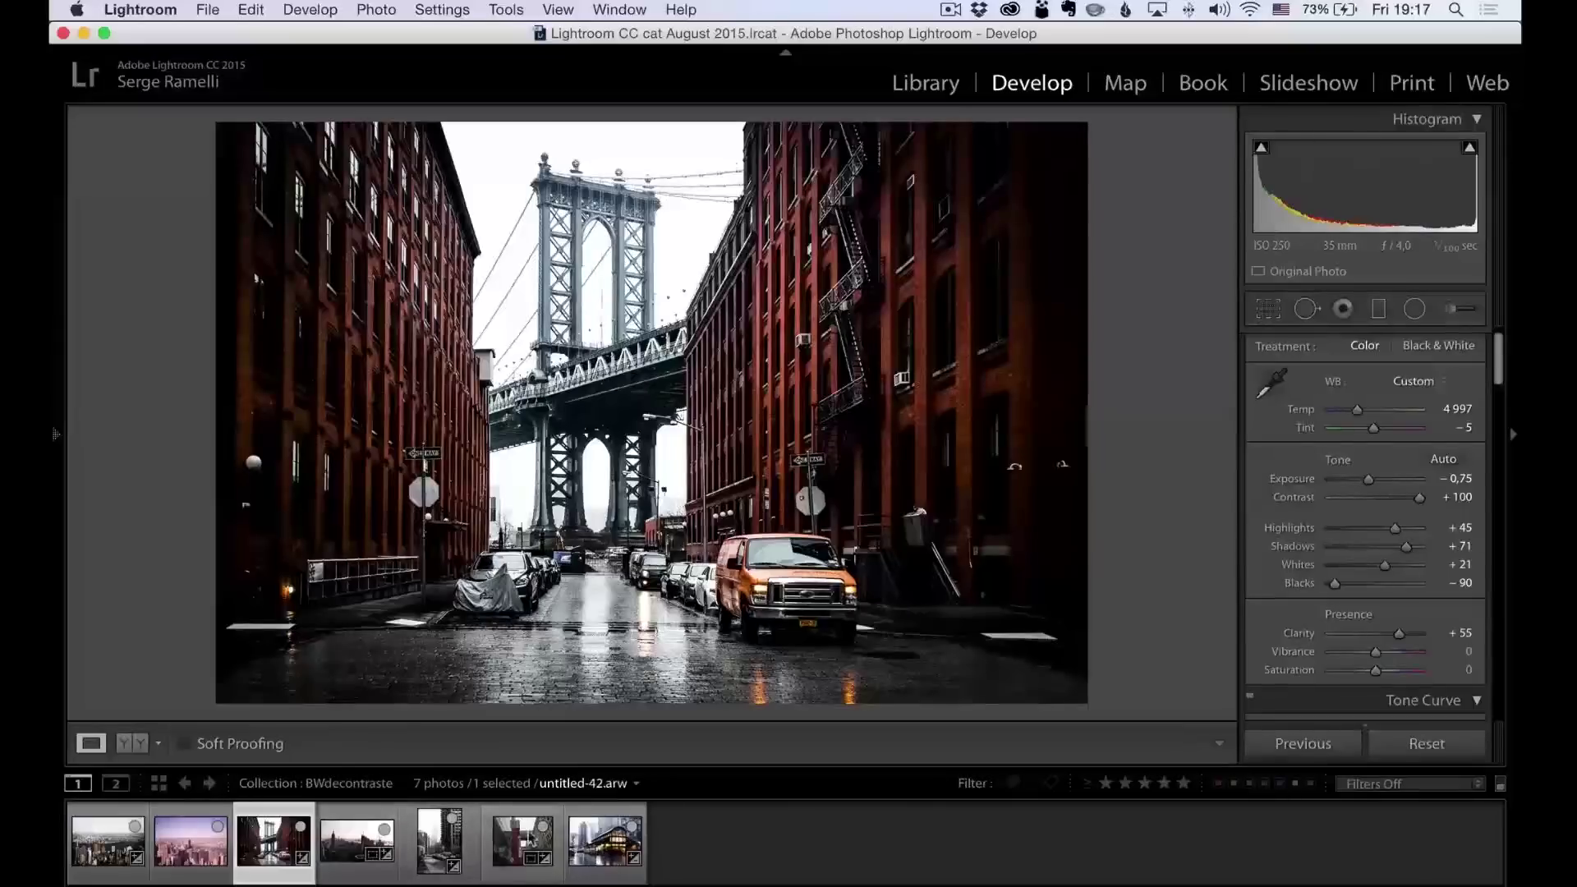
Load the rainy glowing pavilion photo, number 72, from the filmstrip.
click(605, 842)
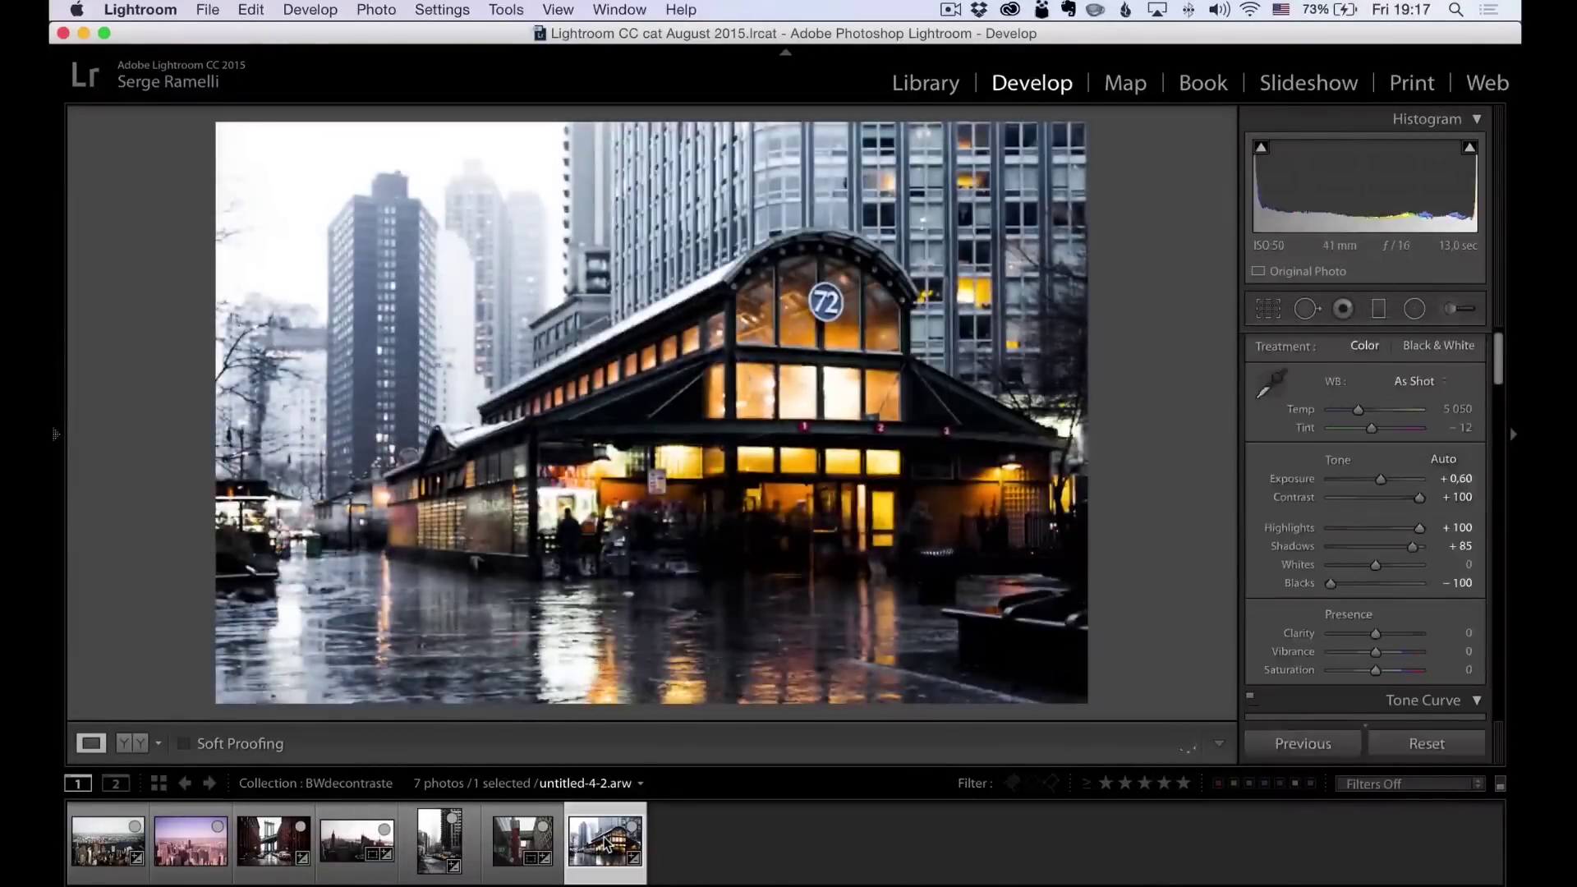